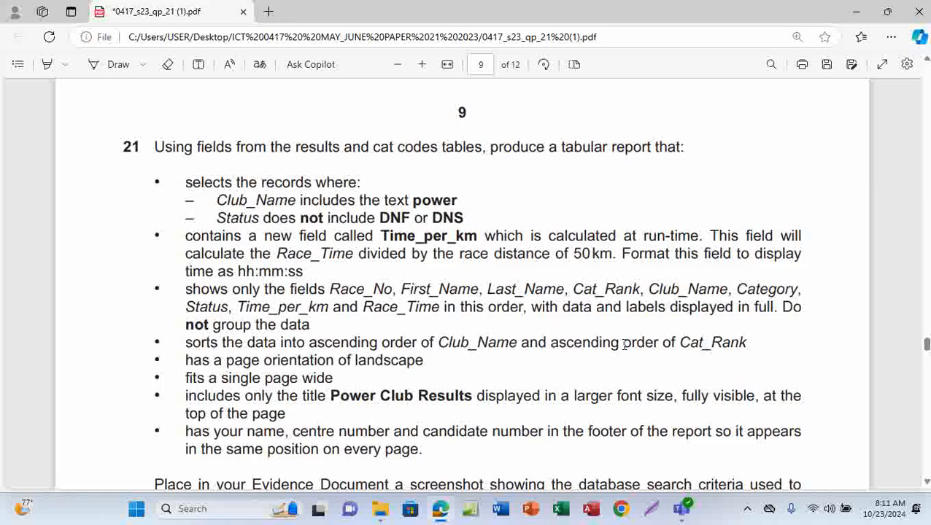
# Step: Review questions 20 and 21 and, with the Draw pen, bracket question 21's fields-to-show requirement labelled Q1
pyautogui.scroll(3, 526, 383)
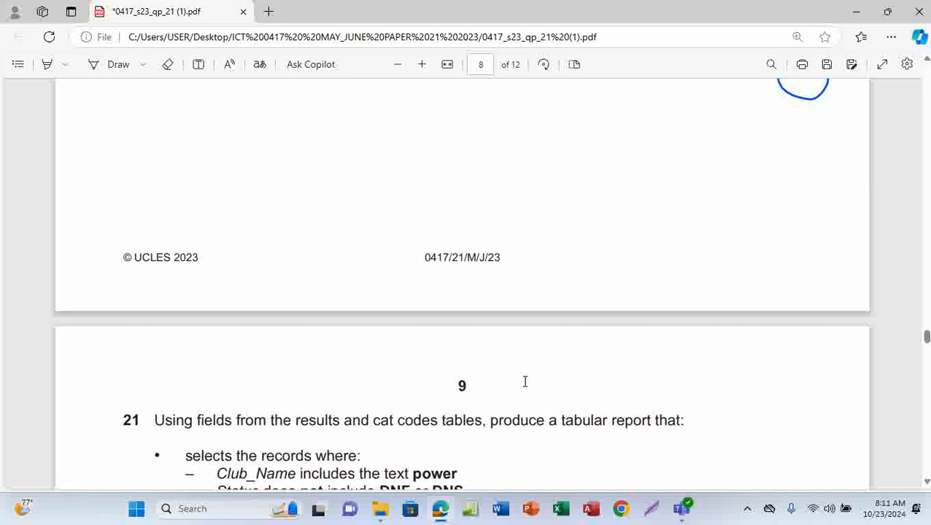
pyautogui.scroll(6, 525, 389)
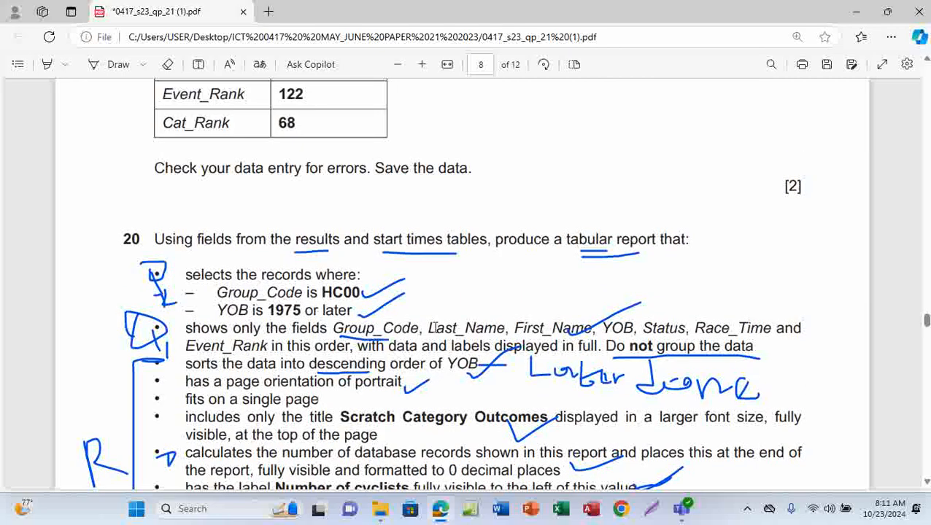
pyautogui.scroll(-2, 438, 329)
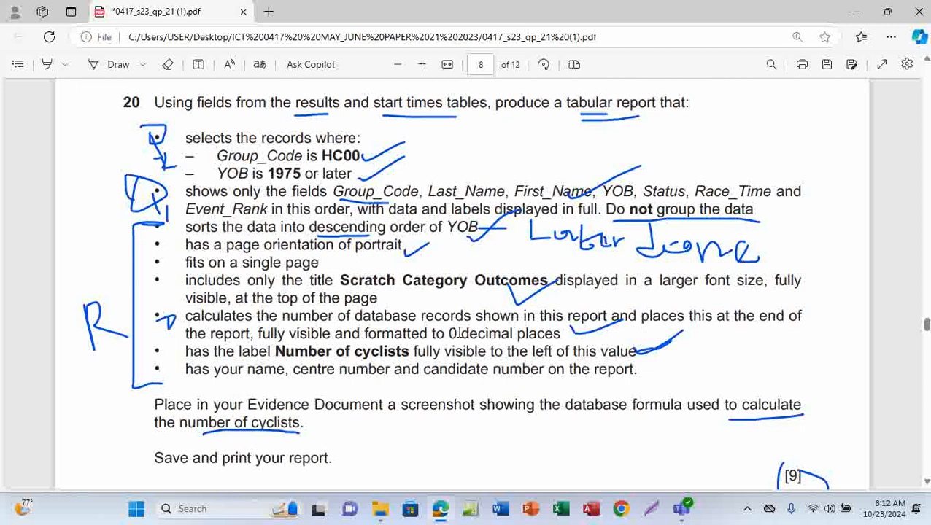
pyautogui.scroll(-8, 459, 333)
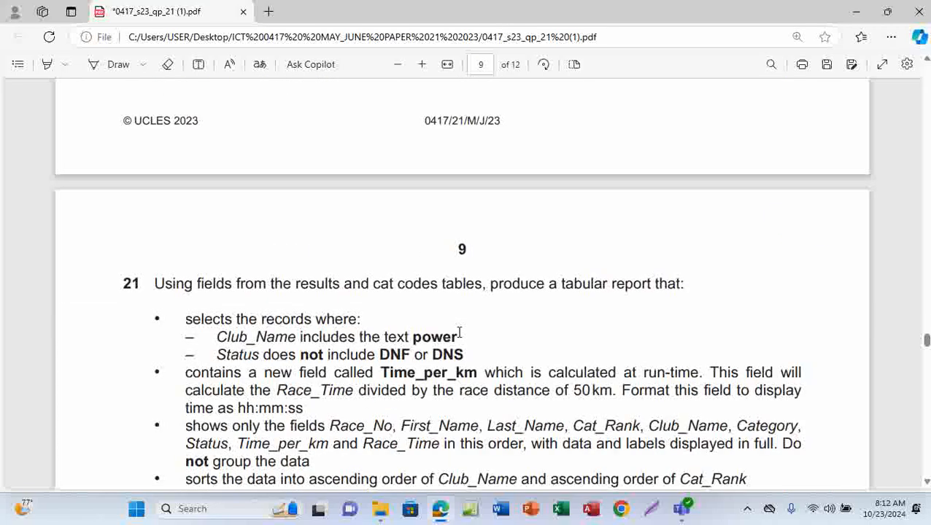
pyautogui.scroll(-2, 459, 332)
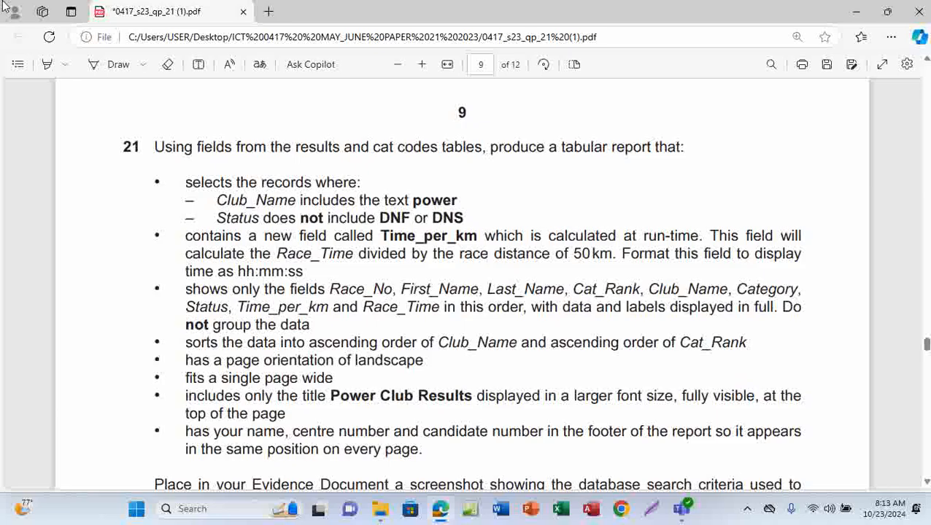
pyautogui.click(112, 65)
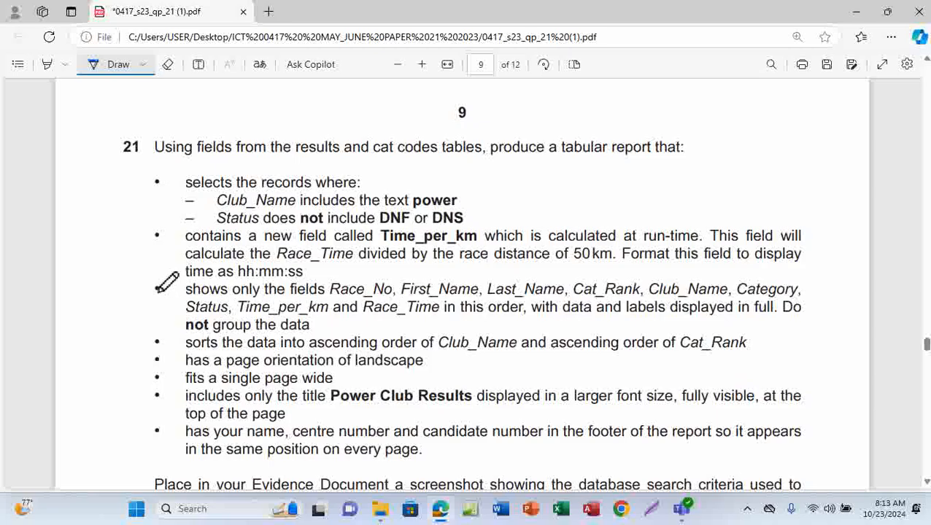
pyautogui.moveTo(166, 283); pyautogui.dragTo(182, 315)
pyautogui.moveTo(135, 294)
pyautogui.mouseDown()
pyautogui.moveTo(121, 307)
pyautogui.moveTo(119, 296)
pyautogui.moveTo(102, 305)
pyautogui.moveTo(120, 328)
pyautogui.mouseUp()
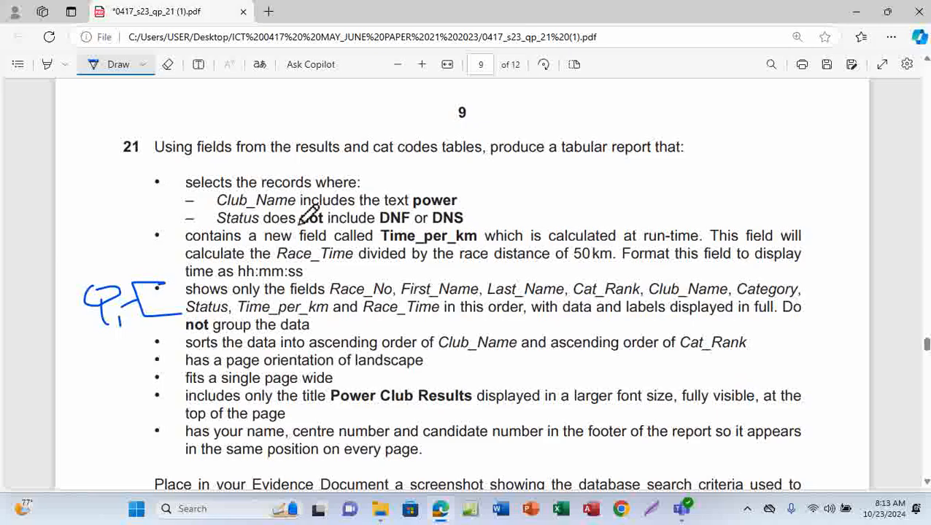
# Step: Bracket the record-selection criteria as Q2 and the Time_per_km calculation as Q3, underlining the calculation text
pyautogui.moveTo(148, 173)
pyautogui.mouseDown()
pyautogui.moveTo(157, 173)
pyautogui.moveTo(146, 213)
pyautogui.moveTo(193, 219)
pyautogui.mouseUp()
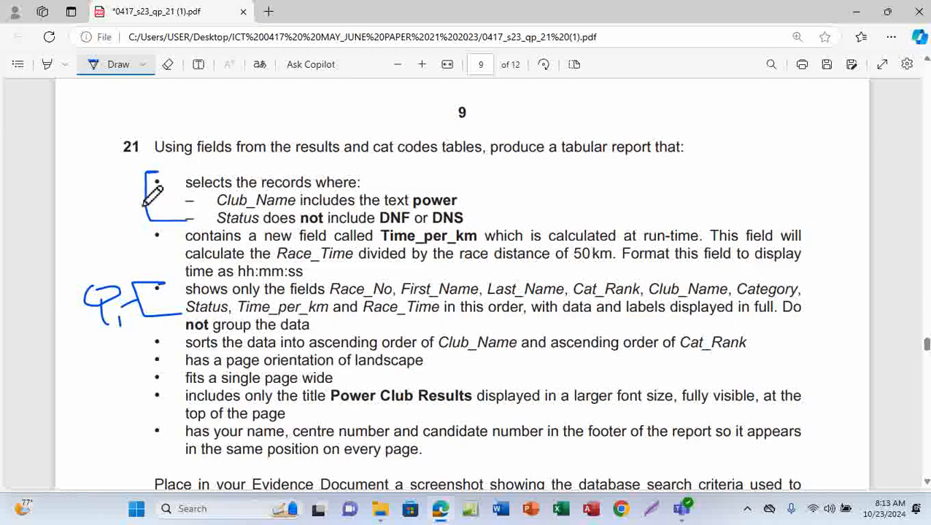
pyautogui.moveTo(144, 198)
pyautogui.mouseDown()
pyautogui.moveTo(129, 199)
pyautogui.moveTo(112, 181)
pyautogui.moveTo(103, 191)
pyautogui.moveTo(110, 208)
pyautogui.moveTo(143, 207)
pyautogui.mouseUp()
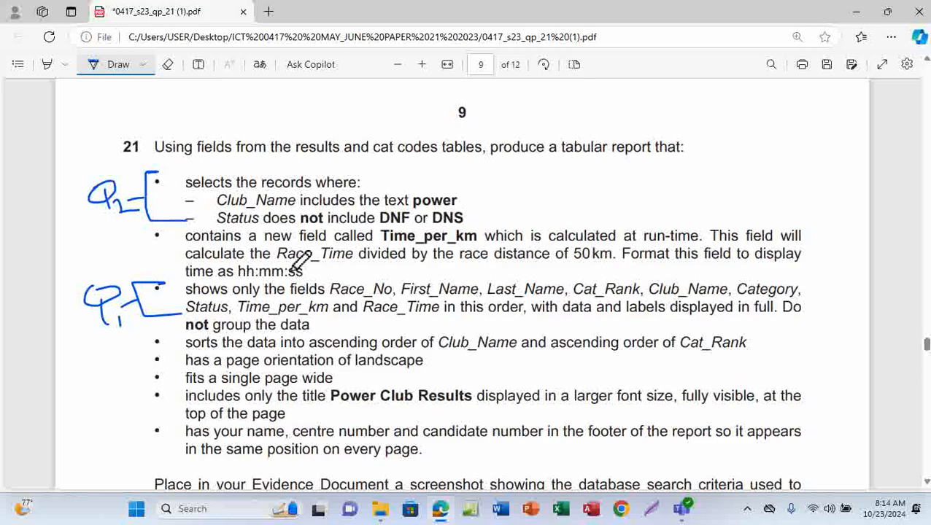
pyautogui.moveTo(274, 270); pyautogui.dragTo(594, 274)
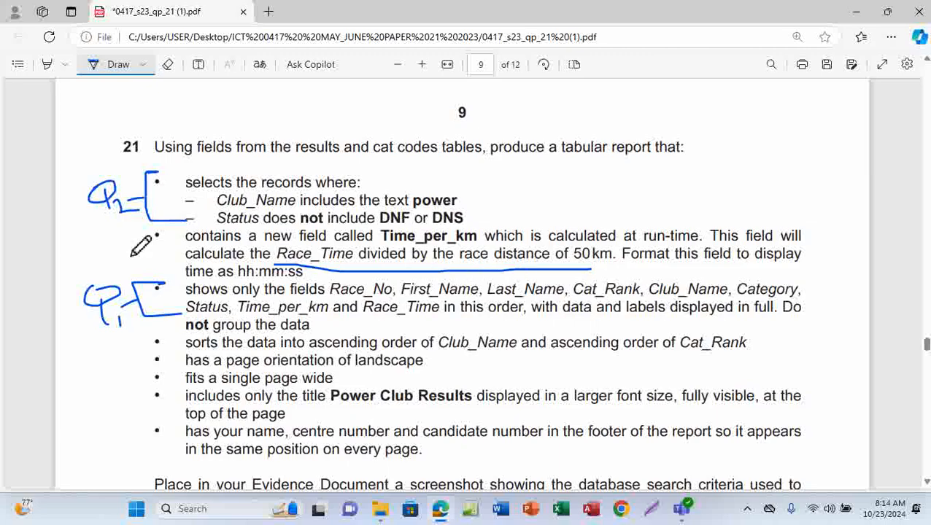
pyautogui.moveTo(160, 228)
pyautogui.mouseDown()
pyautogui.moveTo(149, 246)
pyautogui.moveTo(160, 259)
pyautogui.moveTo(95, 241)
pyautogui.moveTo(117, 233)
pyautogui.moveTo(110, 248)
pyautogui.moveTo(149, 245)
pyautogui.moveTo(142, 257)
pyautogui.mouseUp()
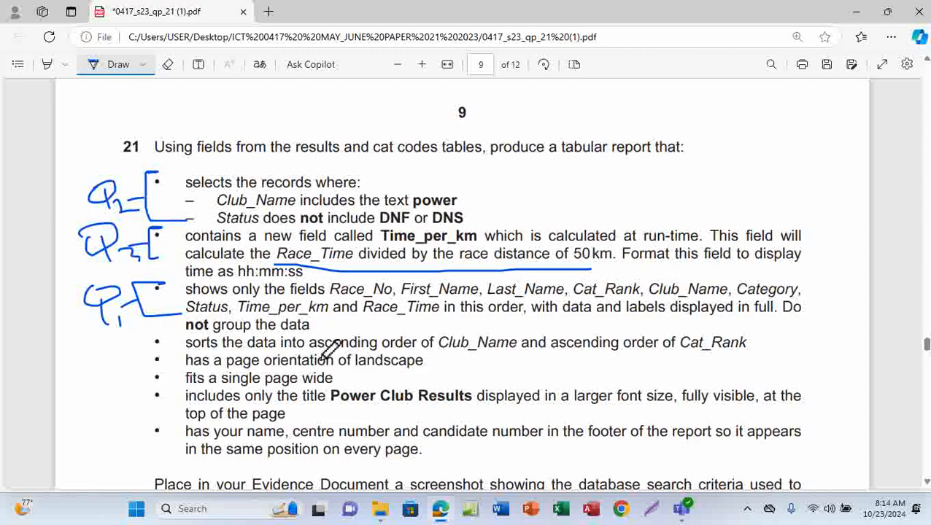
# Step: Bracket the remaining sorting, layout, title and footer requirements and label them R
pyautogui.scroll(-2, 321, 358)
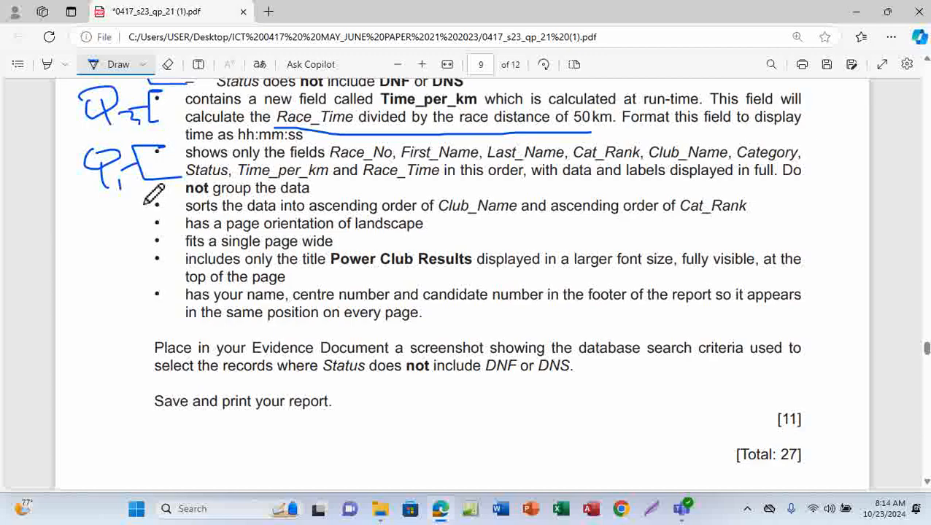
pyautogui.moveTo(157, 196)
pyautogui.mouseDown()
pyautogui.moveTo(136, 243)
pyautogui.moveTo(136, 332)
pyautogui.moveTo(185, 328)
pyautogui.mouseUp()
pyautogui.moveTo(86, 252)
pyautogui.mouseDown()
pyautogui.moveTo(92, 282)
pyautogui.moveTo(119, 294)
pyautogui.mouseUp()
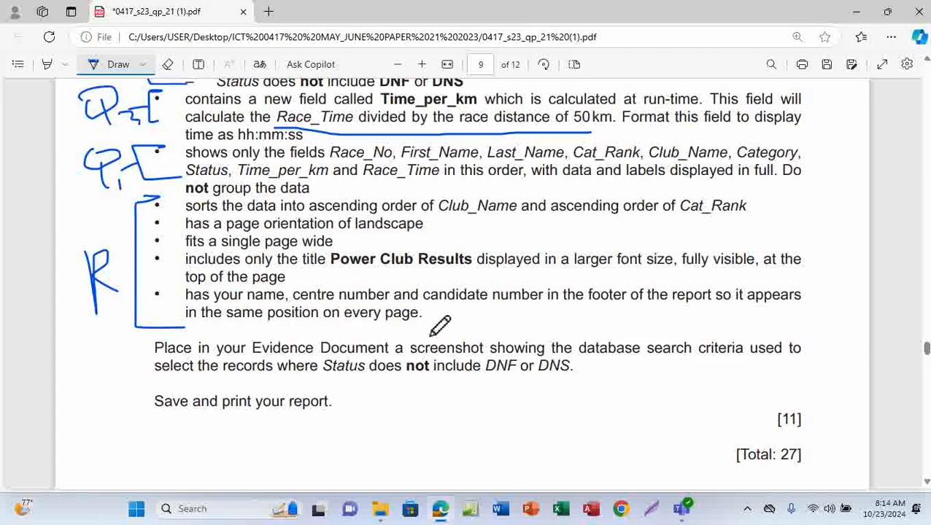
pyautogui.scroll(2, 440, 326)
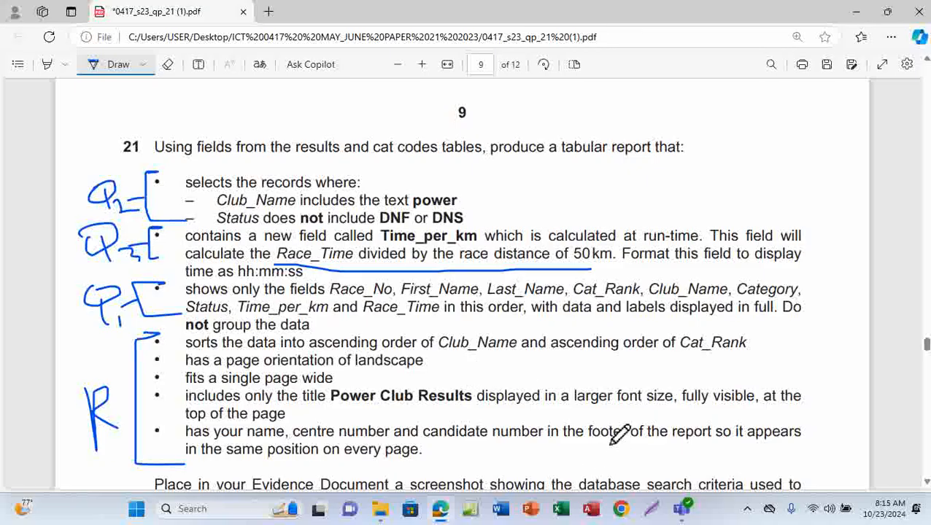
# Step: Open the EVIDENCE0001 document from the exam folder and maximize its window
pyautogui.moveTo(381, 518)
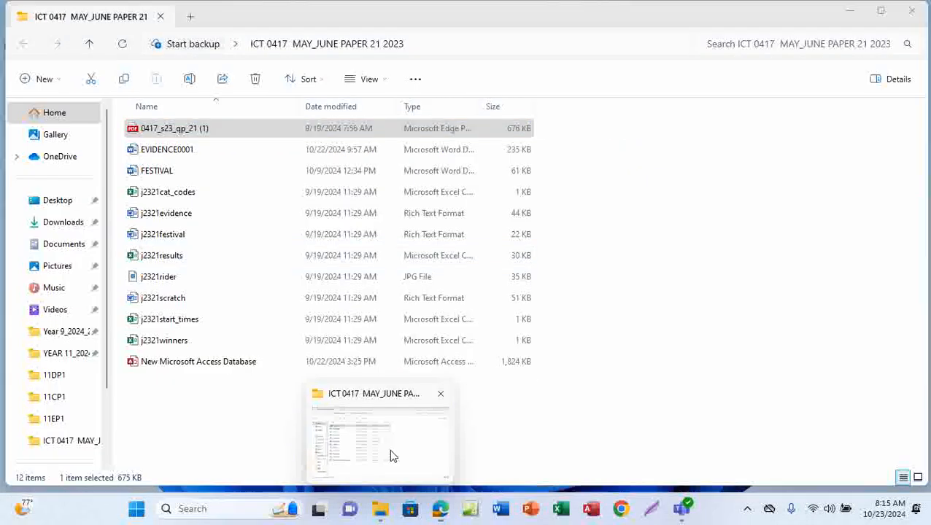
pyautogui.click(390, 455)
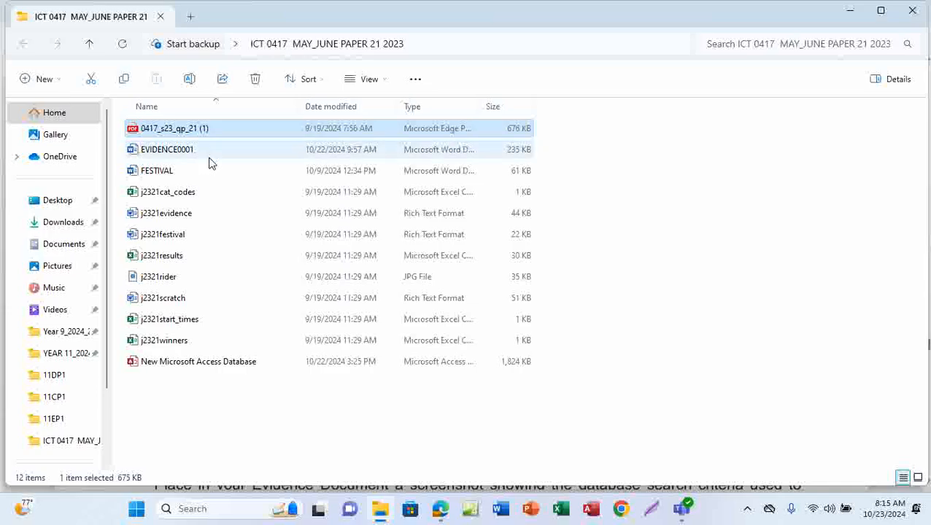
pyautogui.doubleClick(200, 149)
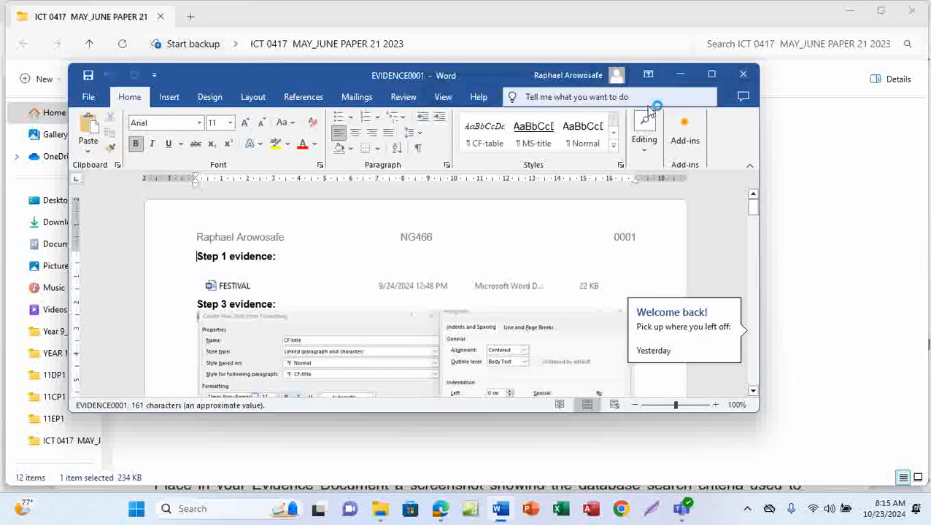
pyautogui.click(711, 76)
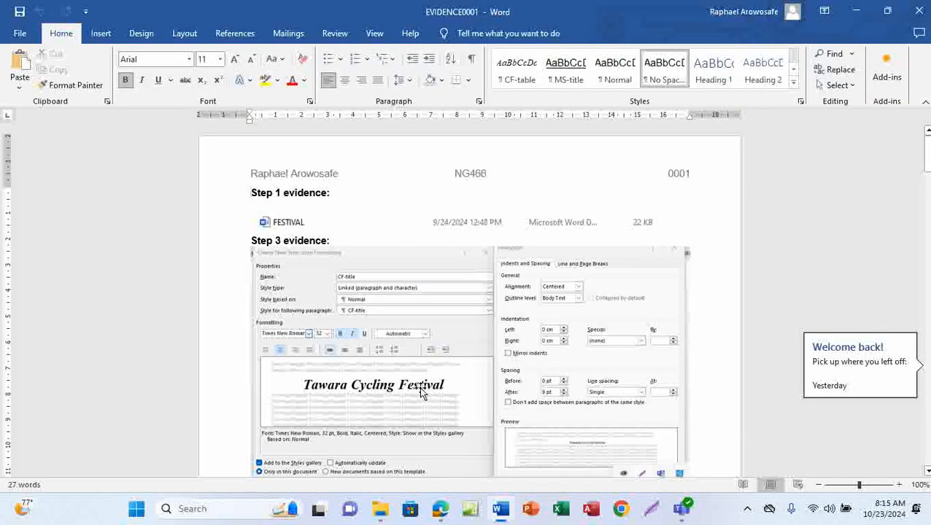
# Step: Open the New Microsoft Access Database file from the exam folder
pyautogui.moveTo(380, 508)
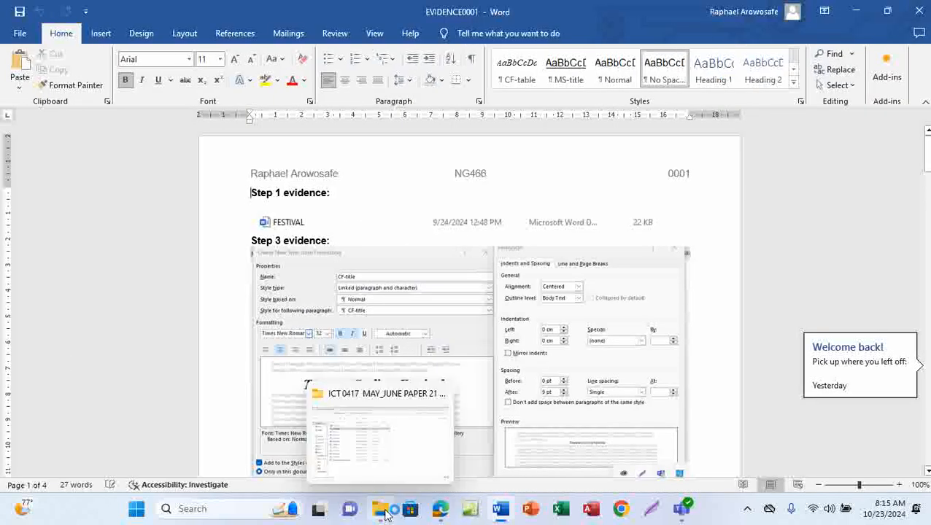
pyautogui.click(401, 449)
pyautogui.doubleClick(248, 369)
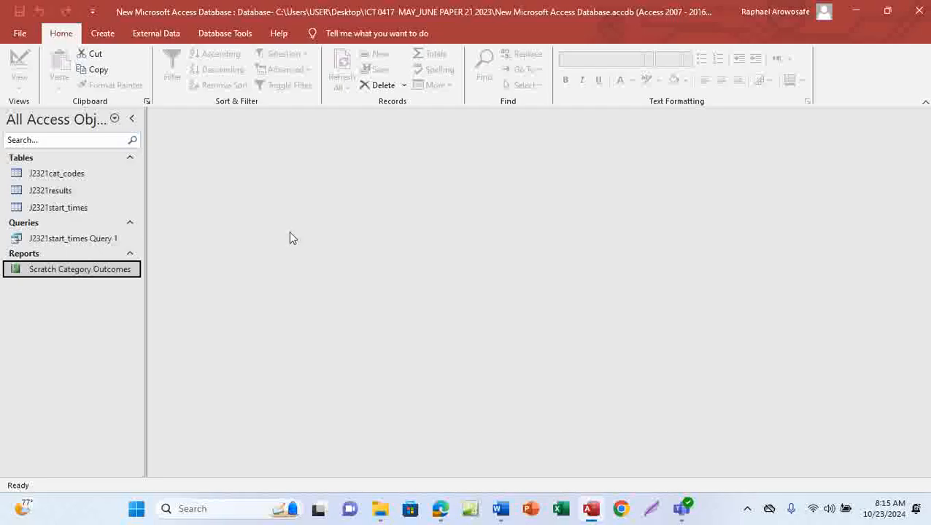
# Step: Start the Simple Query Wizard to build a new query
pyautogui.click(102, 34)
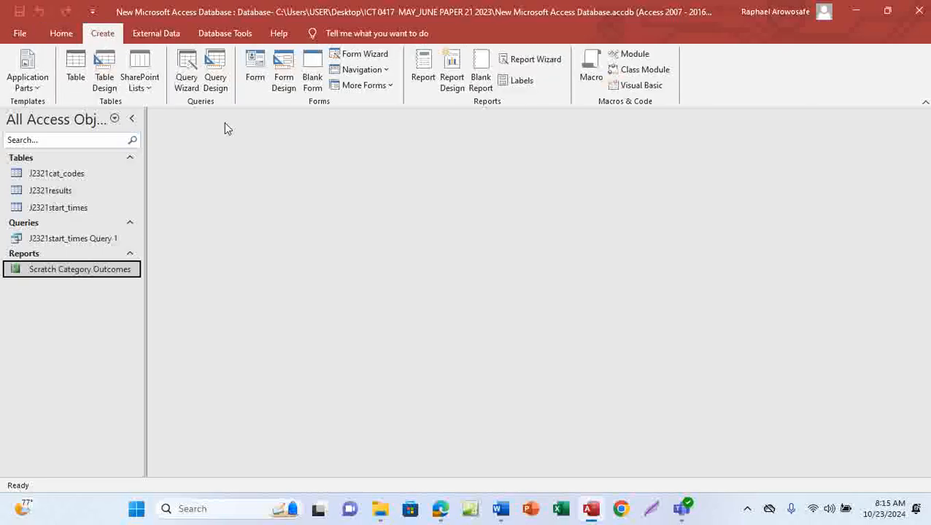
pyautogui.click(186, 82)
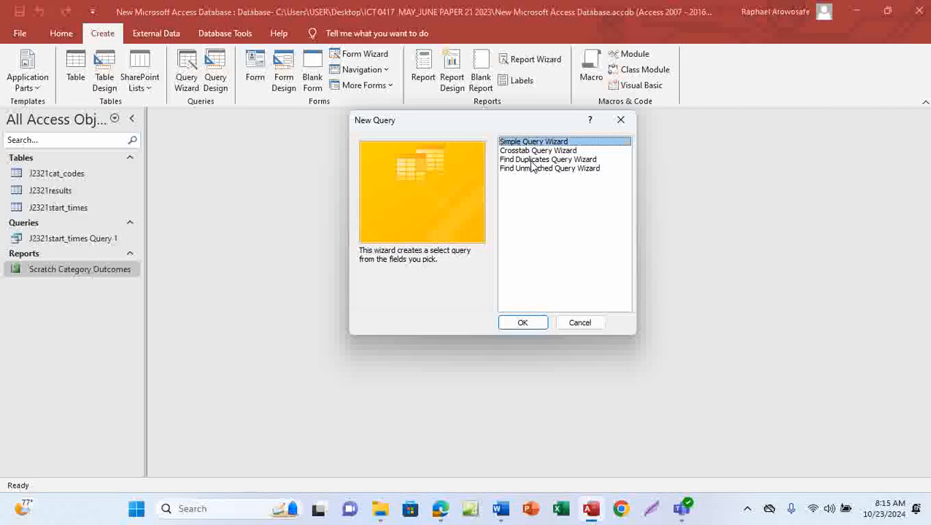
pyautogui.click(521, 326)
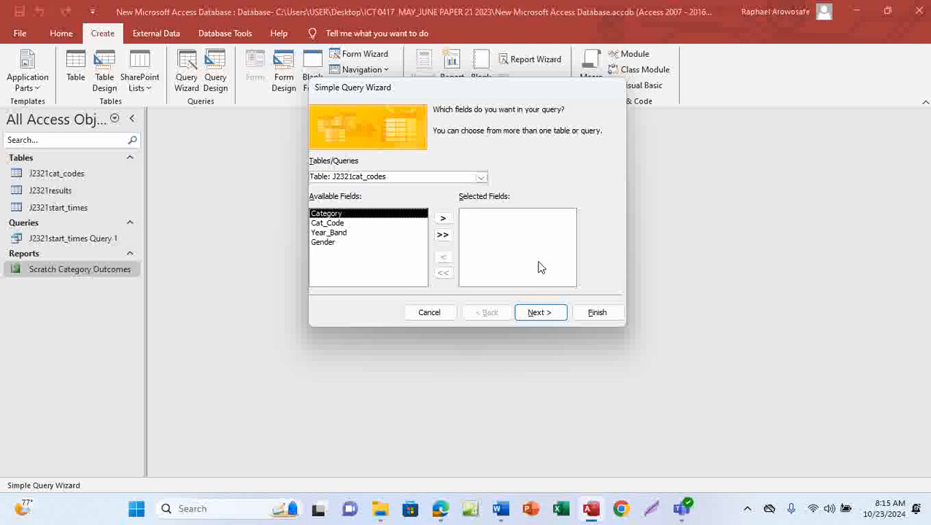
# Step: Underline the results and cat codes table names in question 21 of the paper
pyautogui.moveTo(440, 509)
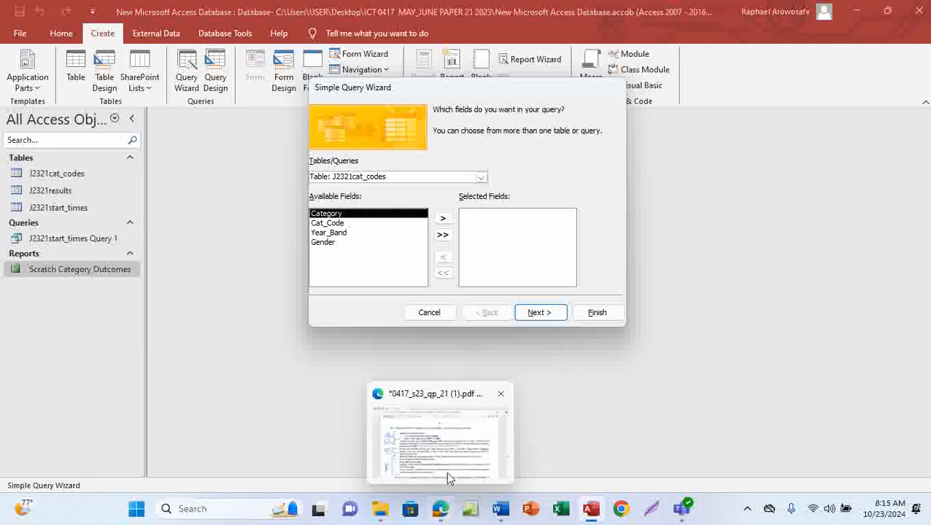
pyautogui.click(450, 457)
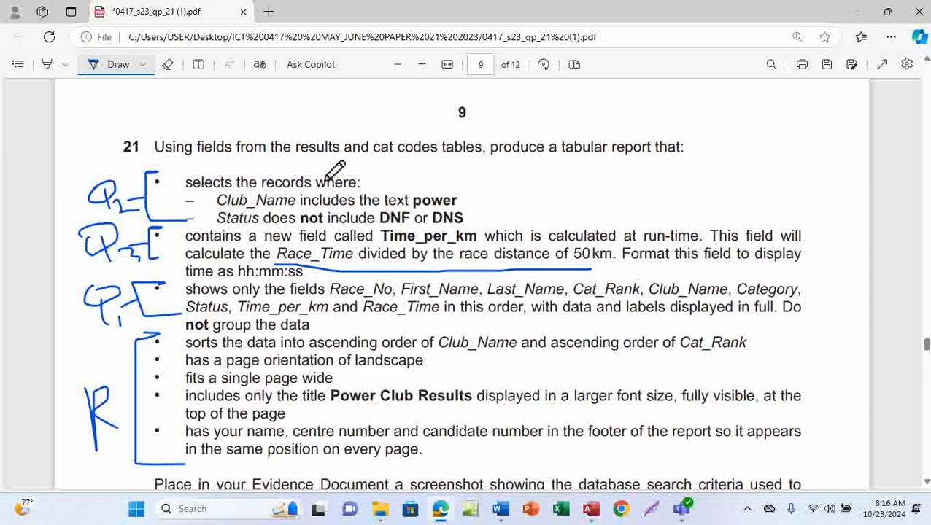
pyautogui.moveTo(295, 158); pyautogui.dragTo(341, 159)
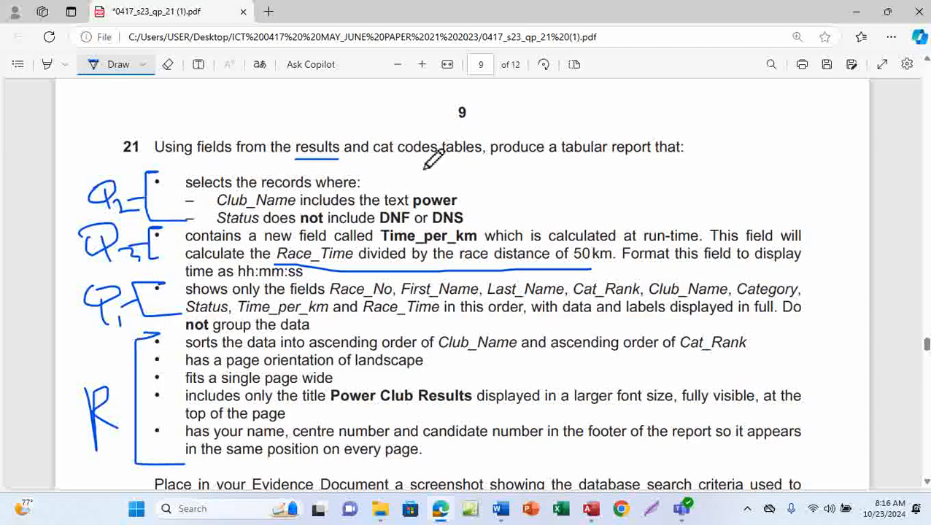
pyautogui.moveTo(399, 156); pyautogui.dragTo(453, 155)
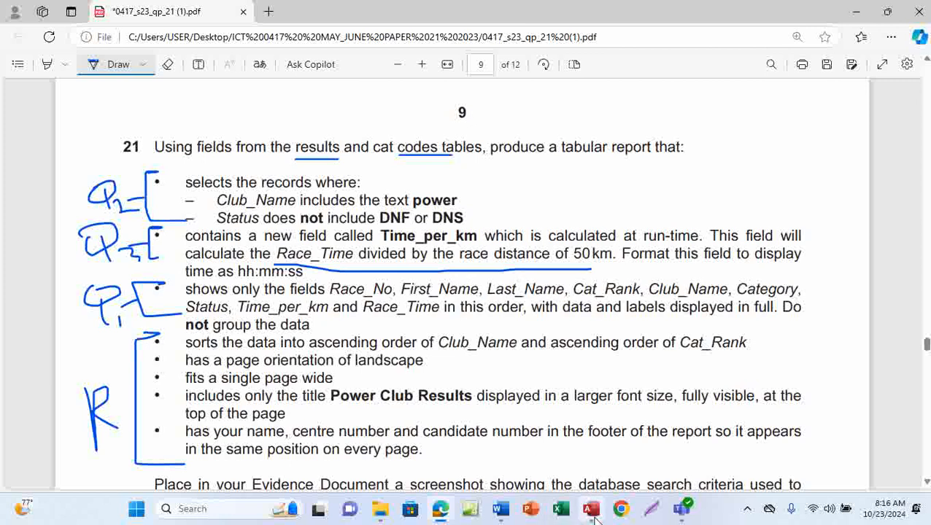
# Step: Choose the J2321results table as the wizard's source of fields
pyautogui.moveTo(591, 509)
pyautogui.click(598, 444)
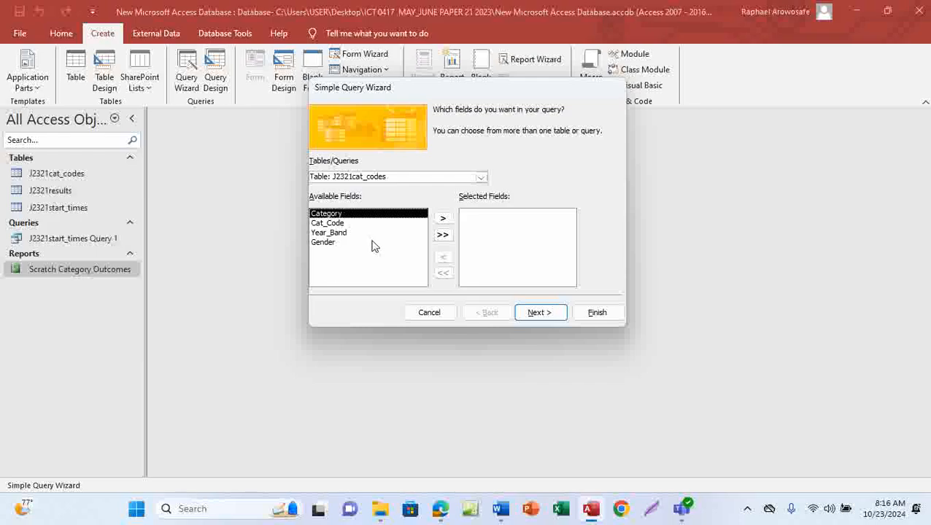
pyautogui.click(481, 178)
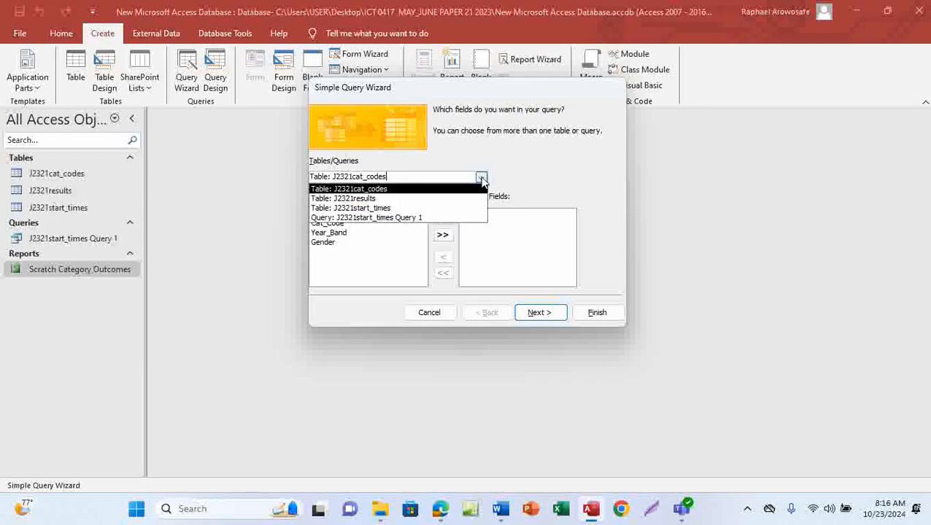
pyautogui.click(366, 208)
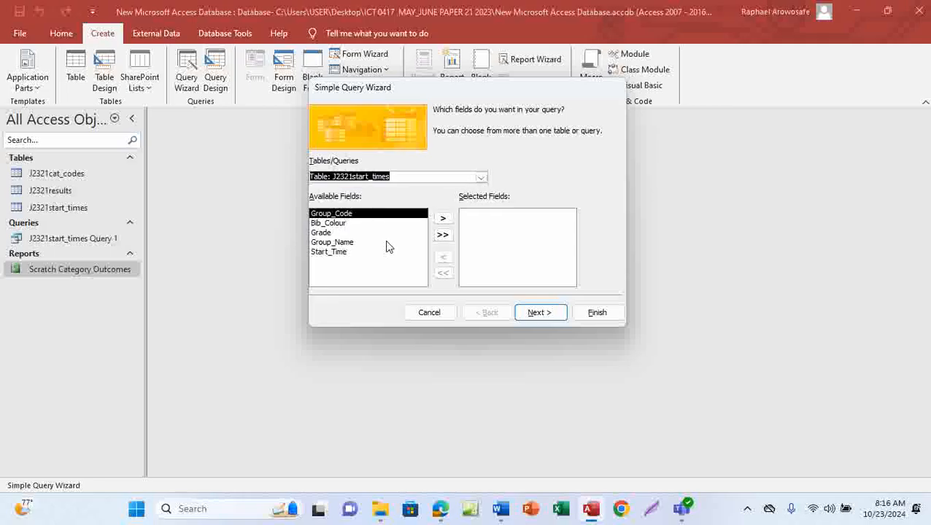
pyautogui.click(481, 179)
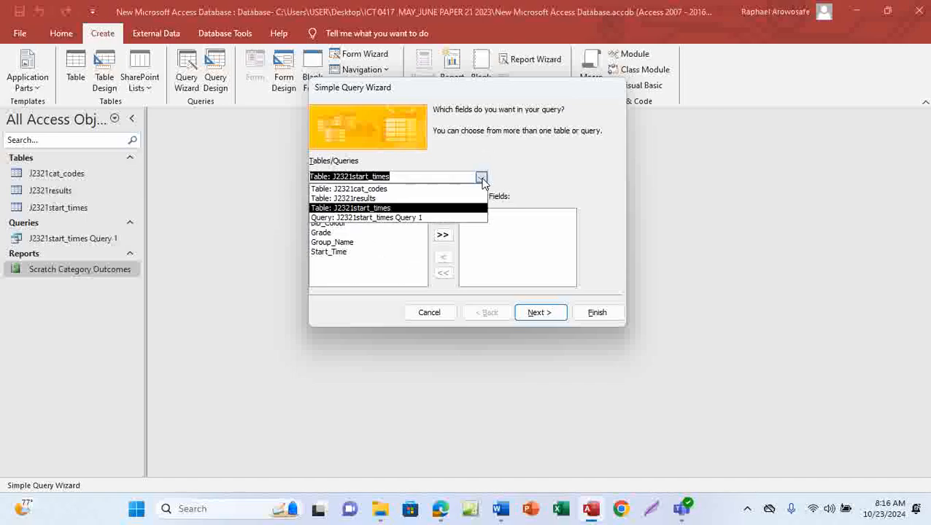
pyautogui.click(398, 199)
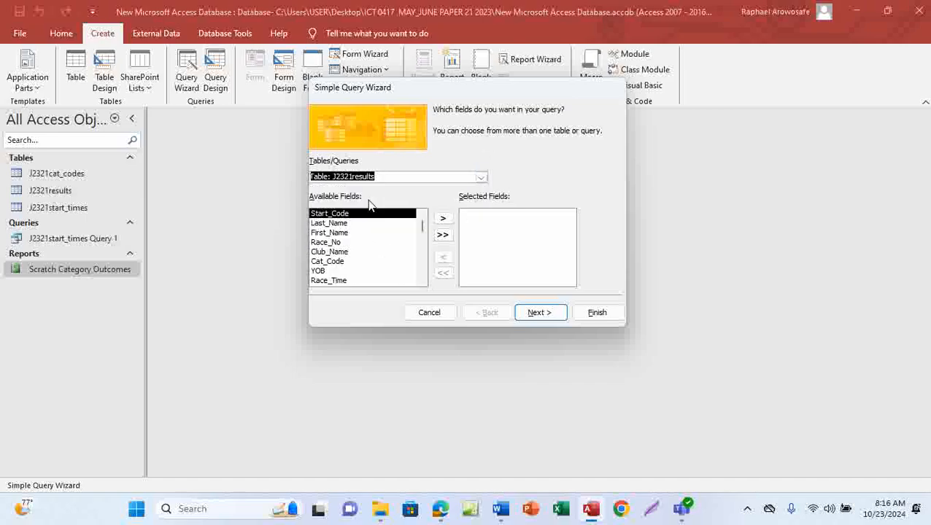
# Step: Add Race_No to the query's selected fields and switch back to the question paper
pyautogui.click(328, 245)
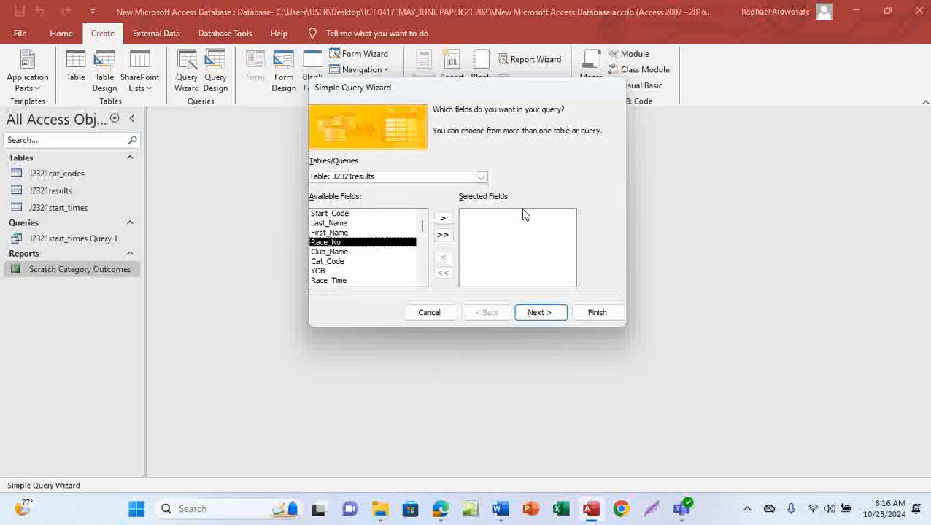
pyautogui.click(444, 220)
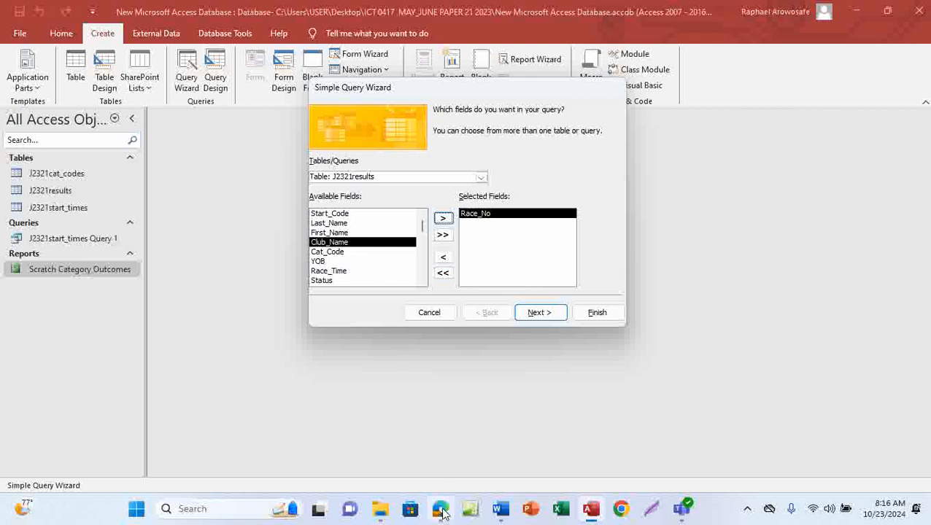
pyautogui.moveTo(440, 509)
pyautogui.click(462, 445)
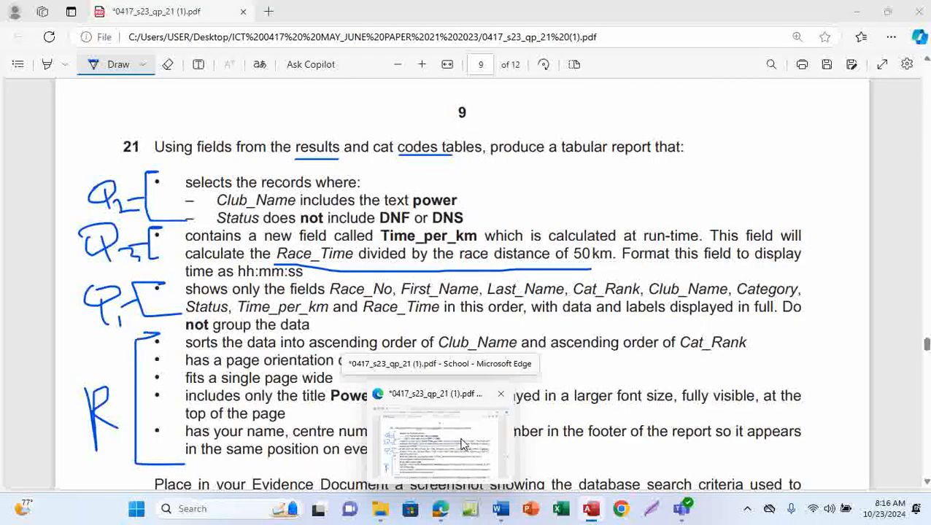
# Step: Return to the query wizard and add First_Name and Last_Name to the selected fields
pyautogui.click(462, 445)
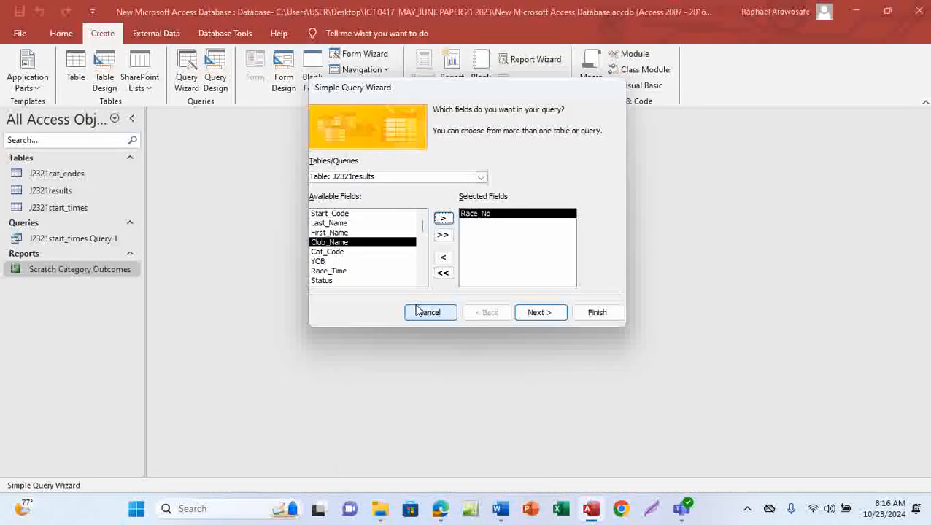
pyautogui.click(332, 233)
pyautogui.click(443, 219)
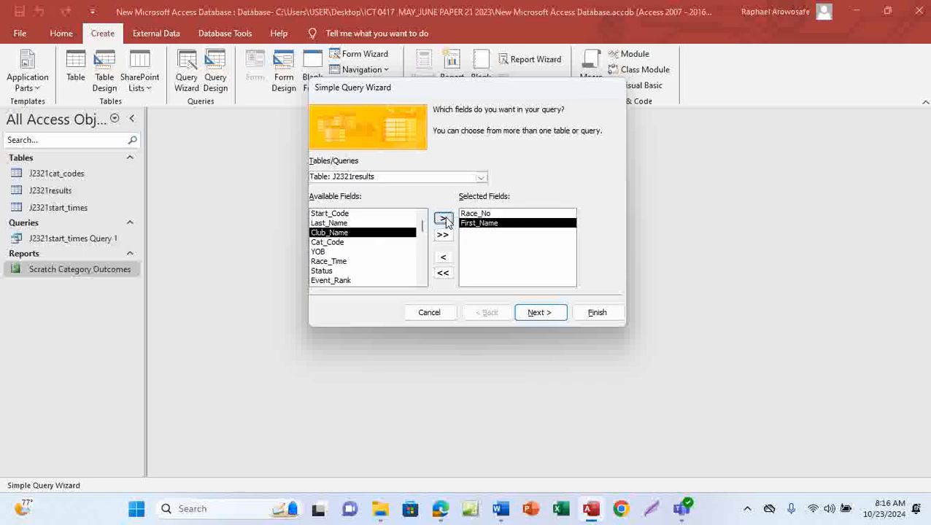
pyautogui.click(330, 222)
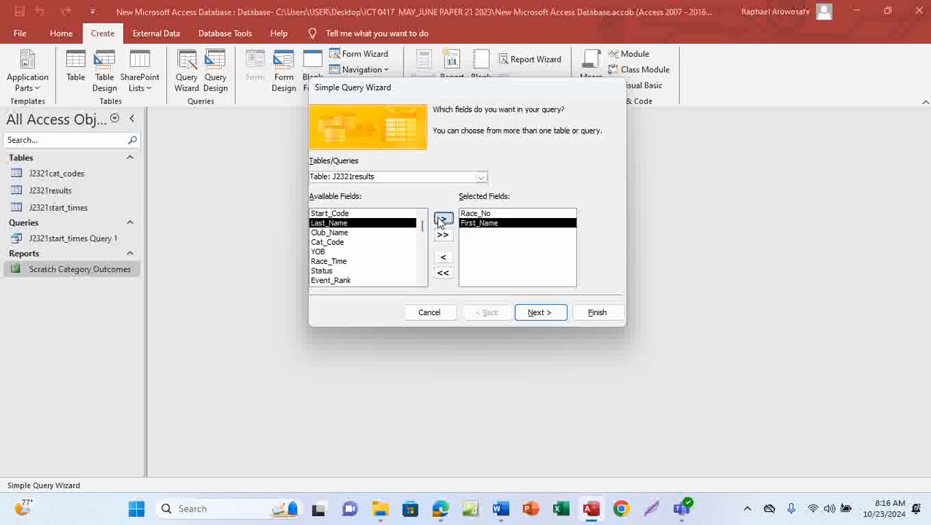
pyautogui.click(443, 218)
# Step: Add Cat_Rank from the J2321results table to the selected fields
pyautogui.moveTo(440, 509)
pyautogui.moveTo(465, 456)
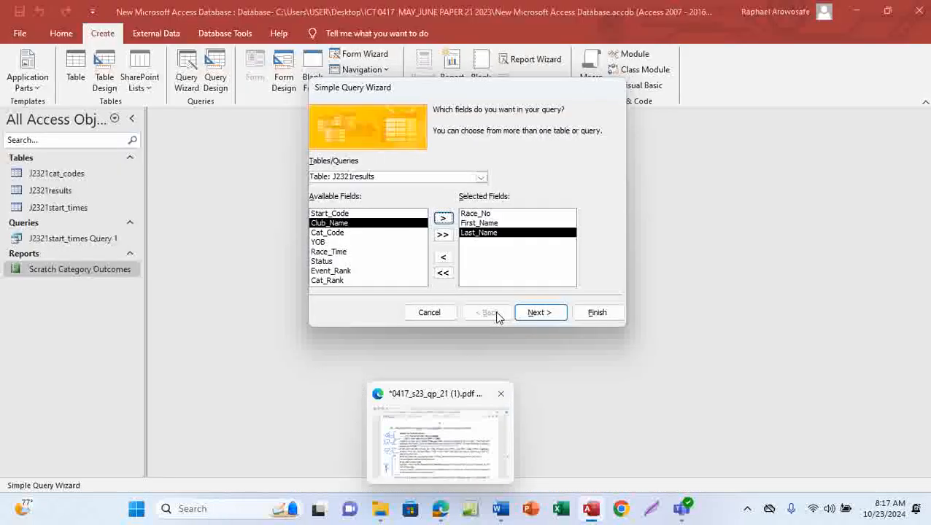
pyautogui.click(328, 280)
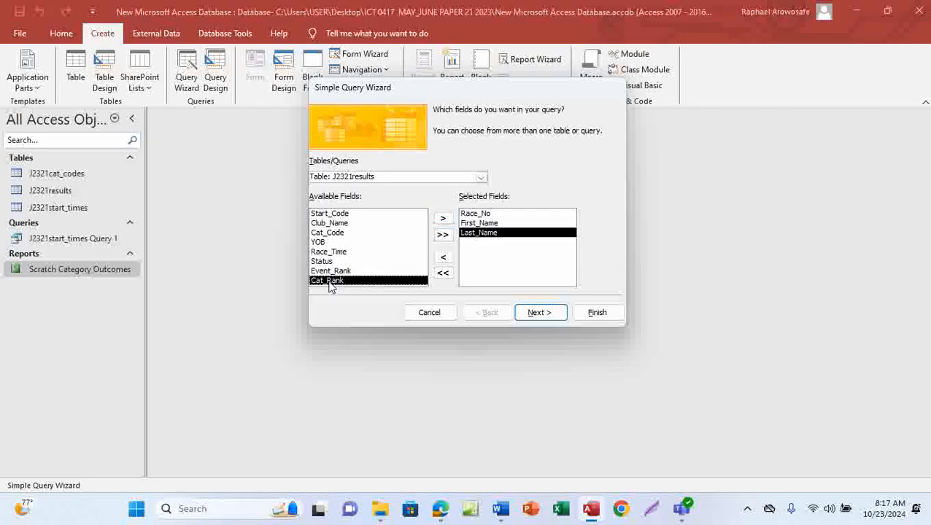
pyautogui.click(443, 218)
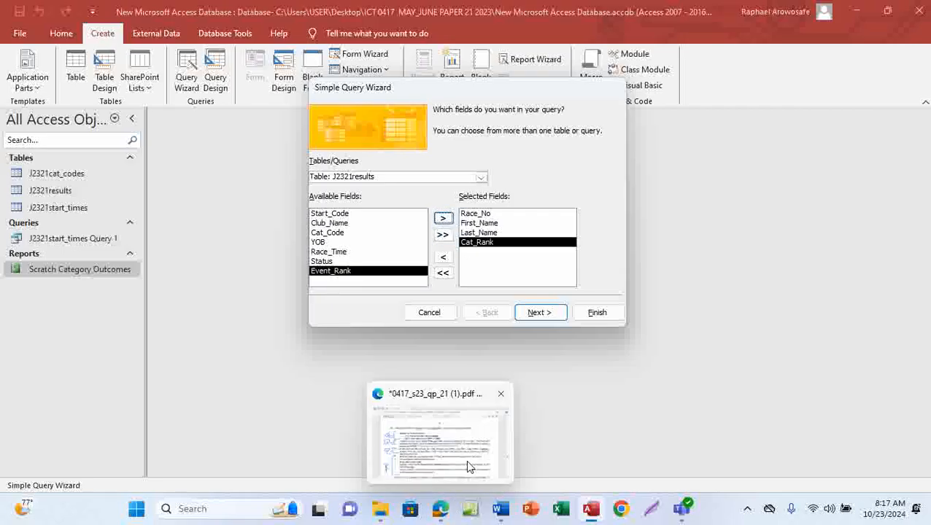
# Step: Add Club_Name from the J2321results table to the selected fields
pyautogui.click(466, 460)
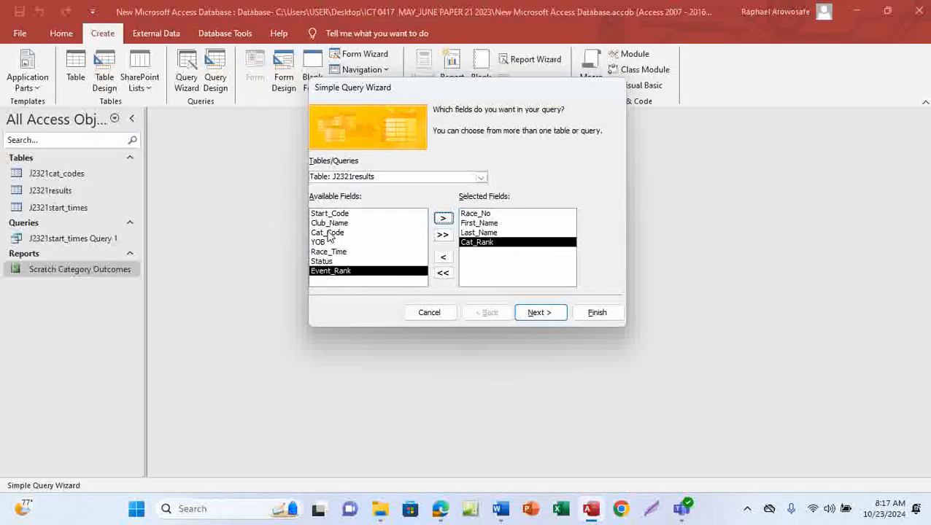
pyautogui.click(481, 178)
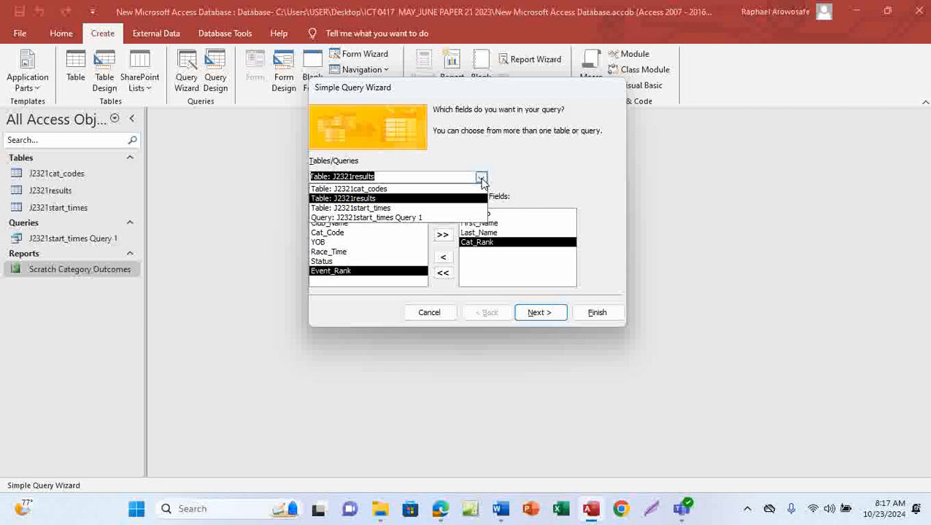
pyautogui.click(383, 189)
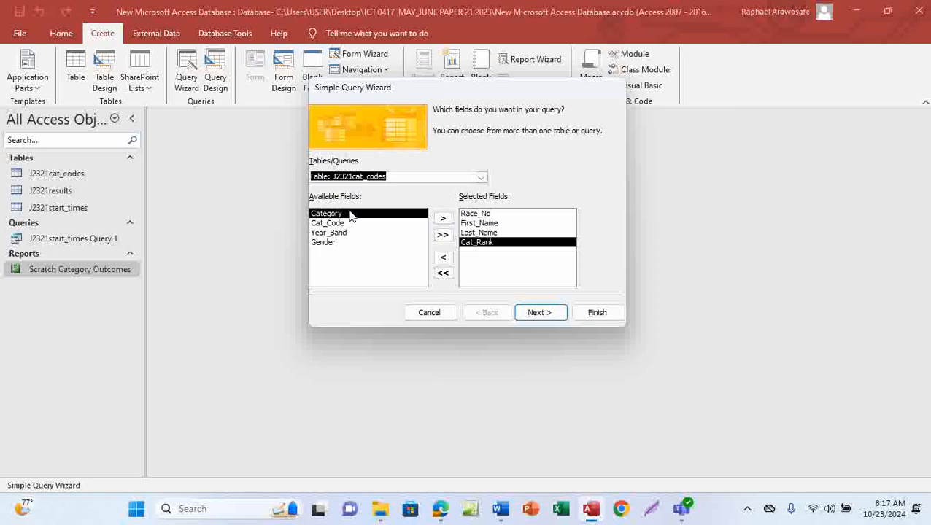
pyautogui.click(481, 178)
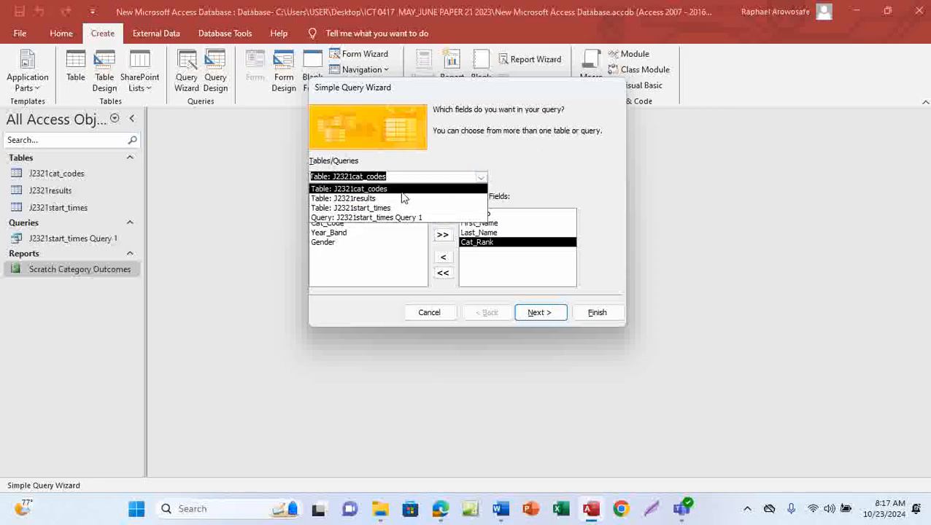
pyautogui.click(375, 200)
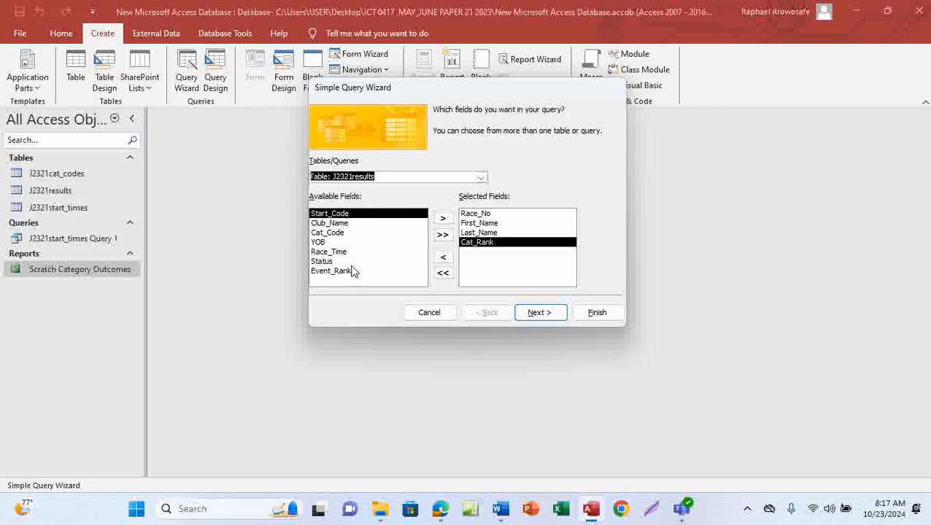
pyautogui.click(336, 224)
pyautogui.click(442, 218)
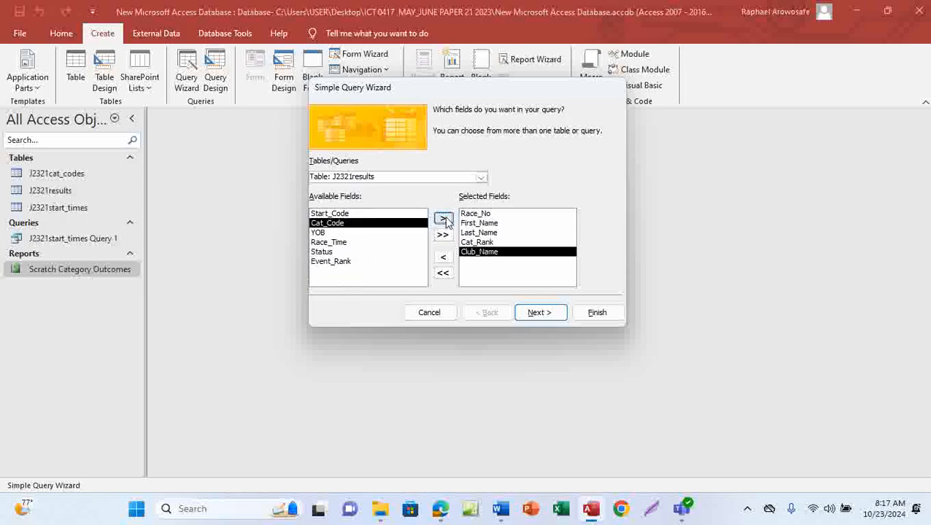
# Step: Switch the wizard's source to the J2321cat_codes table and add Category to the selected fields
pyautogui.moveTo(440, 509)
pyautogui.click(461, 475)
pyautogui.click(482, 178)
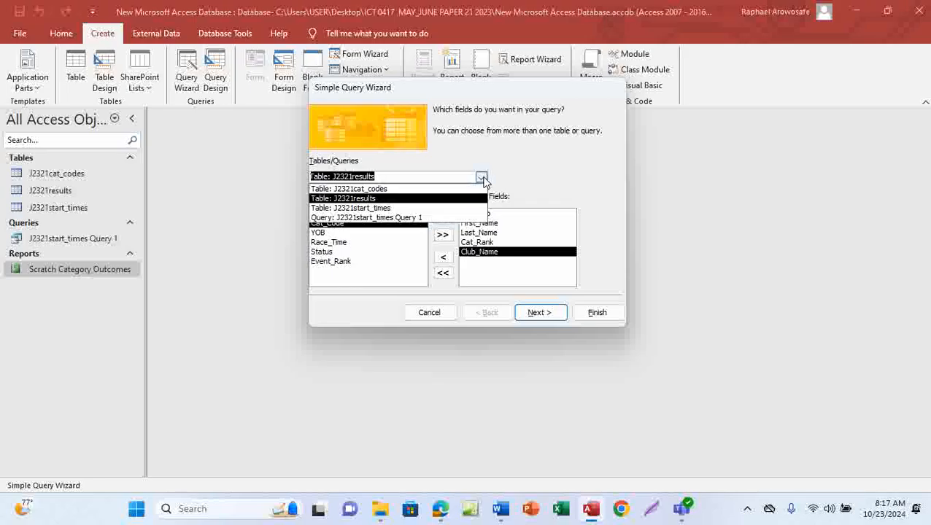
pyautogui.click(378, 190)
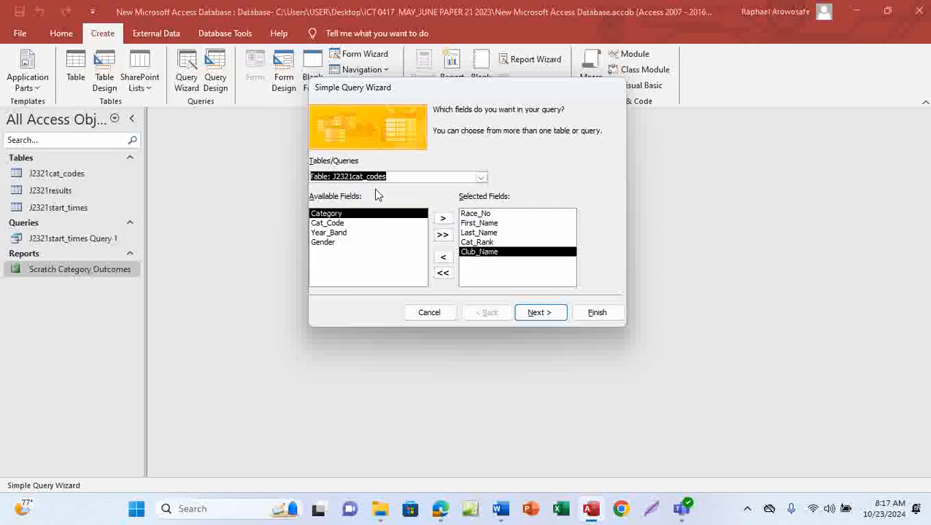
pyautogui.click(443, 218)
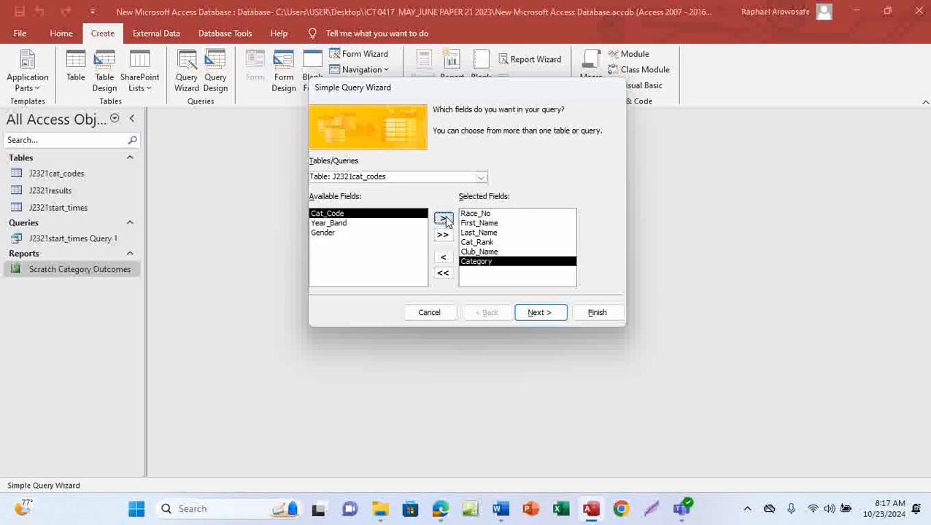
# Step: Switch the source back to J2321results and add Status to the selected fields
pyautogui.click(442, 511)
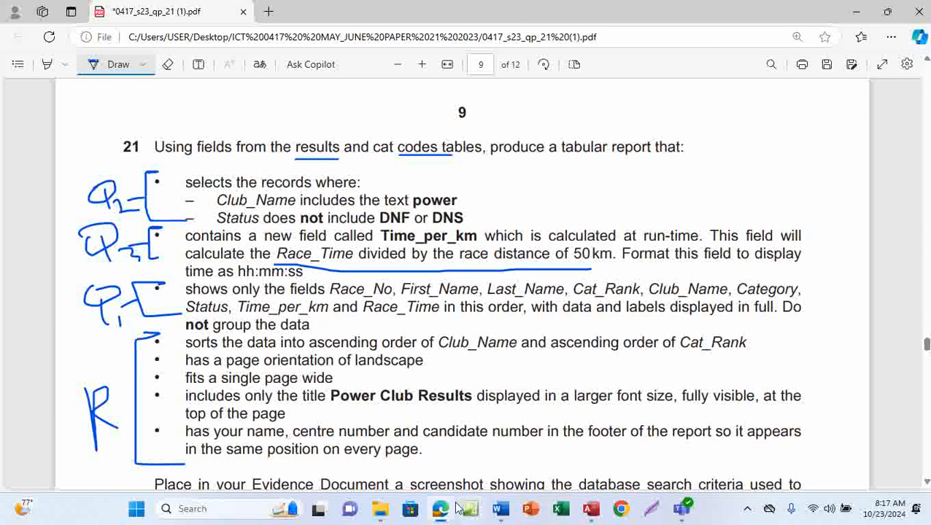
pyautogui.click(591, 514)
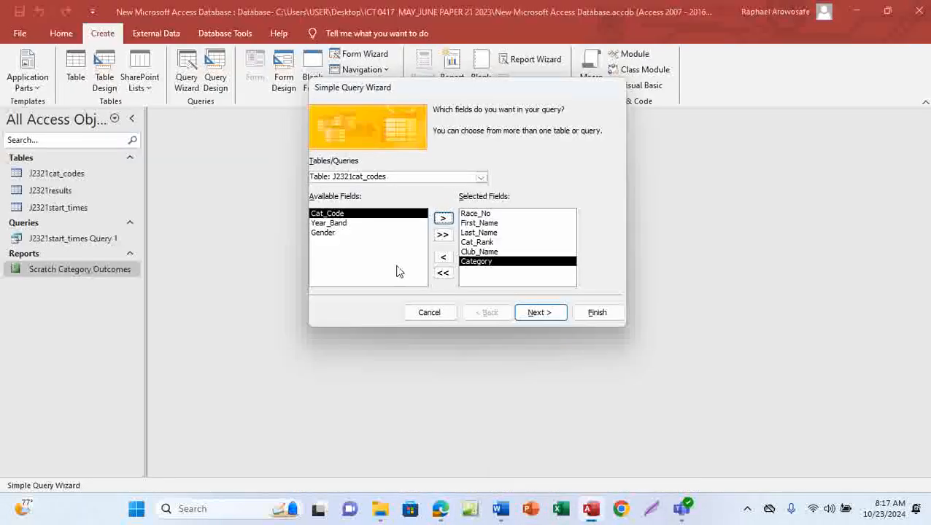
pyautogui.click(481, 180)
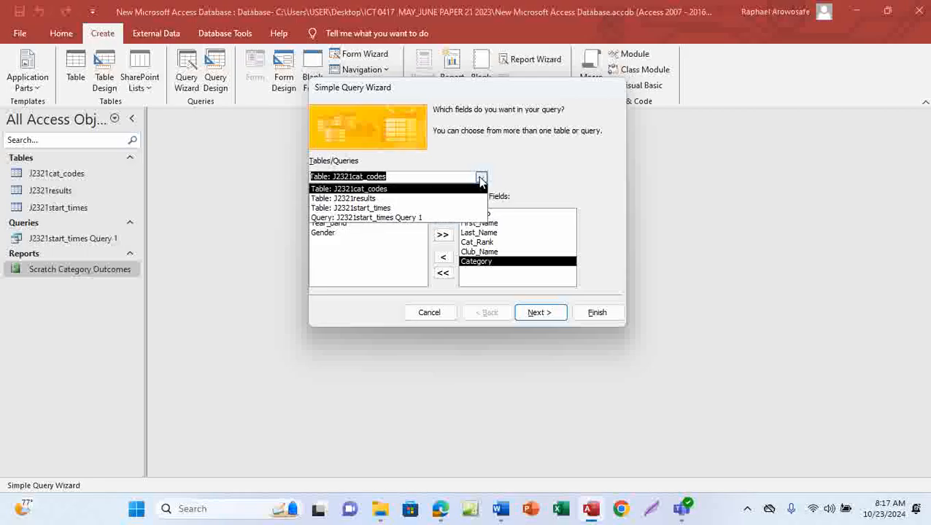
pyautogui.click(357, 199)
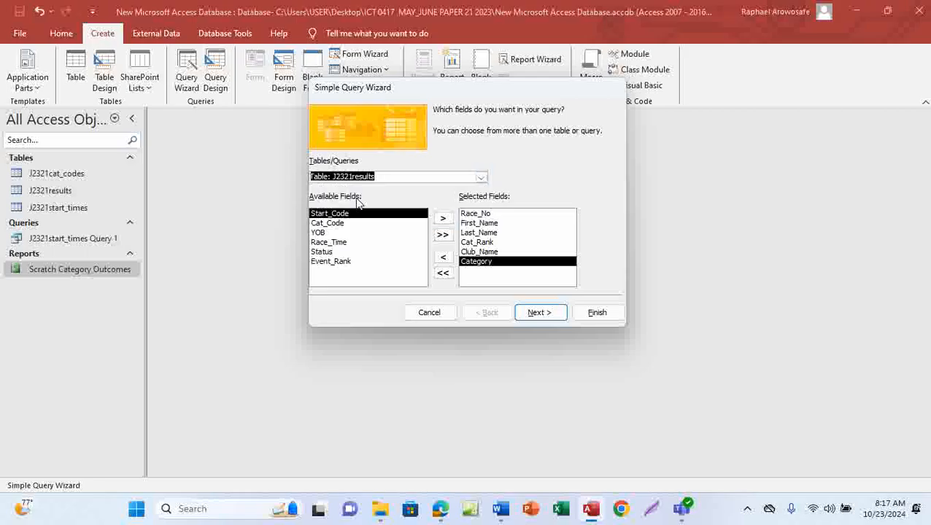
pyautogui.click(321, 252)
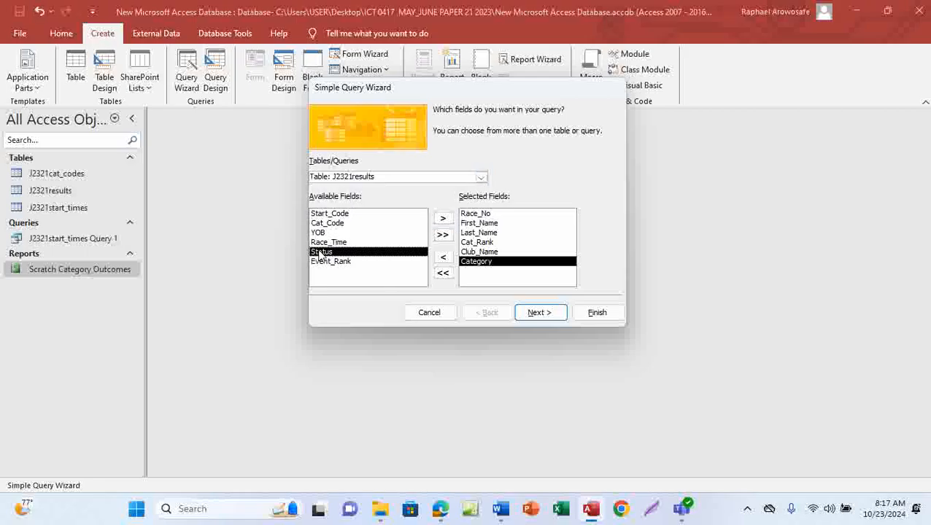
pyautogui.click(442, 220)
# Step: Add Race_Time from the J2321results table as the last selected field
pyautogui.moveTo(440, 510)
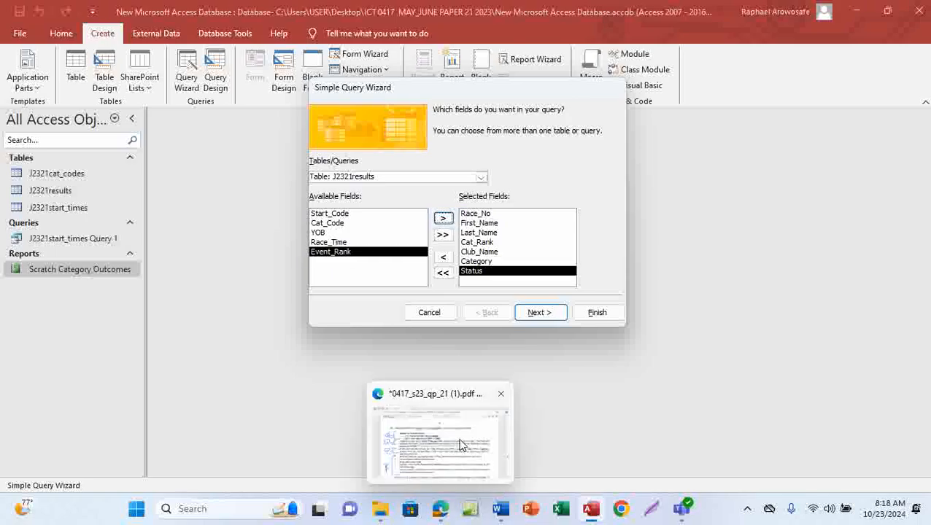
pyautogui.moveTo(461, 445)
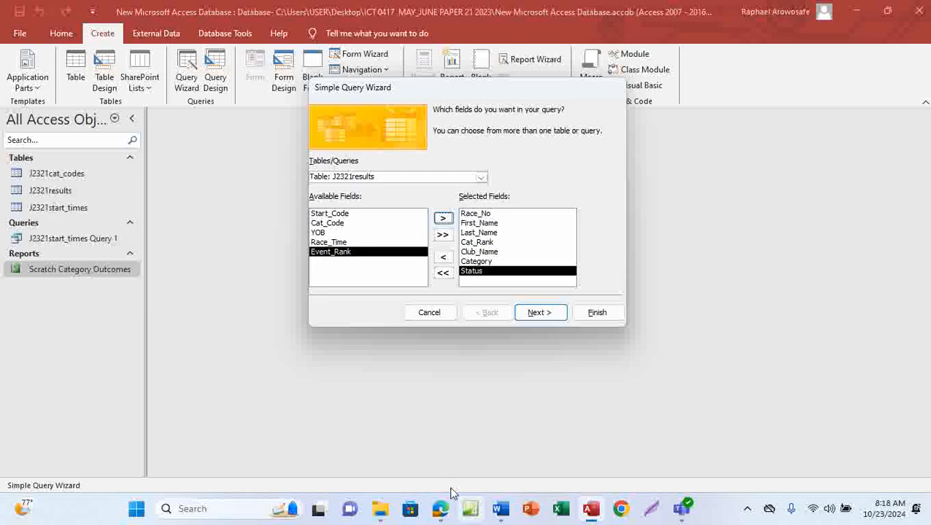
pyautogui.moveTo(443, 509)
pyautogui.click(463, 454)
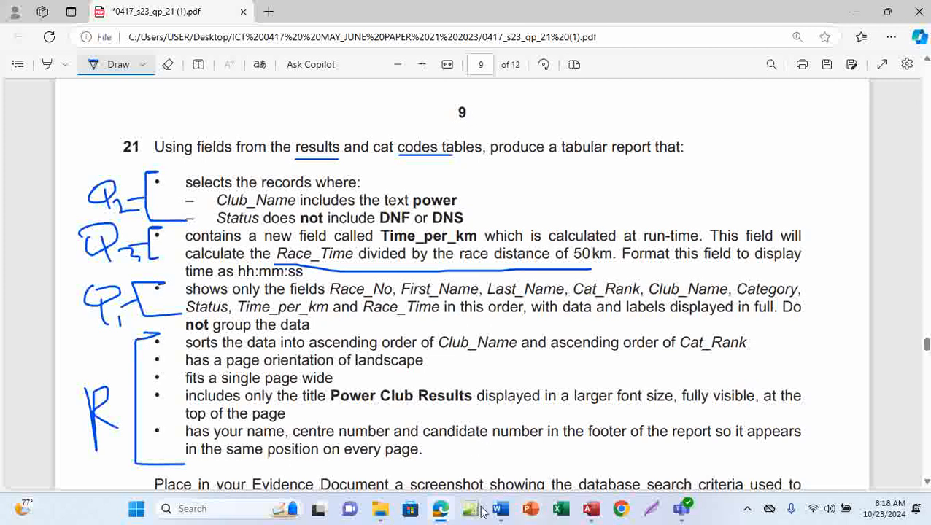
pyautogui.moveTo(442, 511)
pyautogui.click(593, 511)
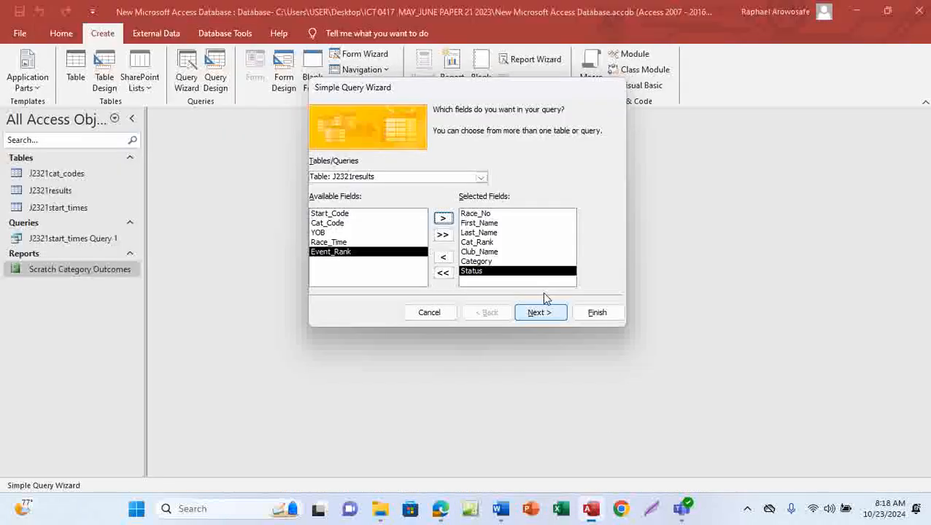
pyautogui.click(347, 243)
pyautogui.click(443, 218)
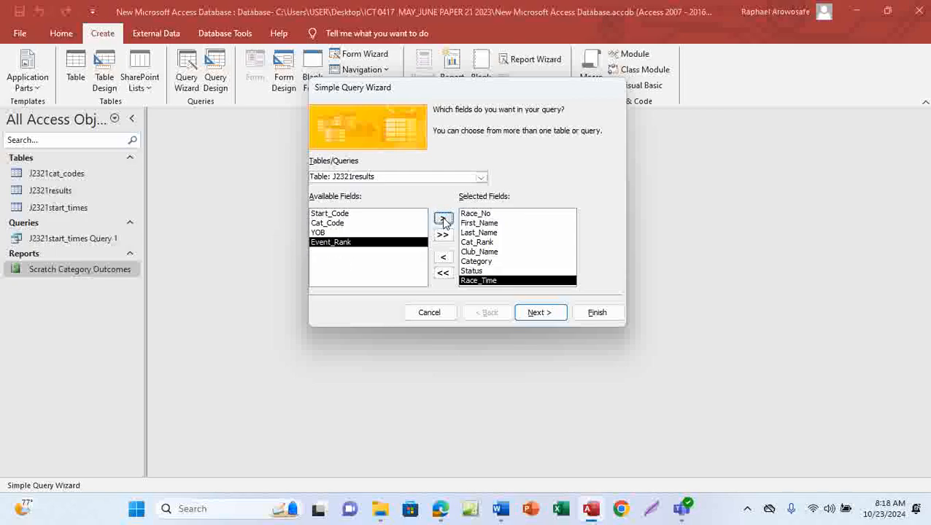
# Step: Keep a detail query, title it J2321results Query 2, and finish the wizard
pyautogui.click(539, 315)
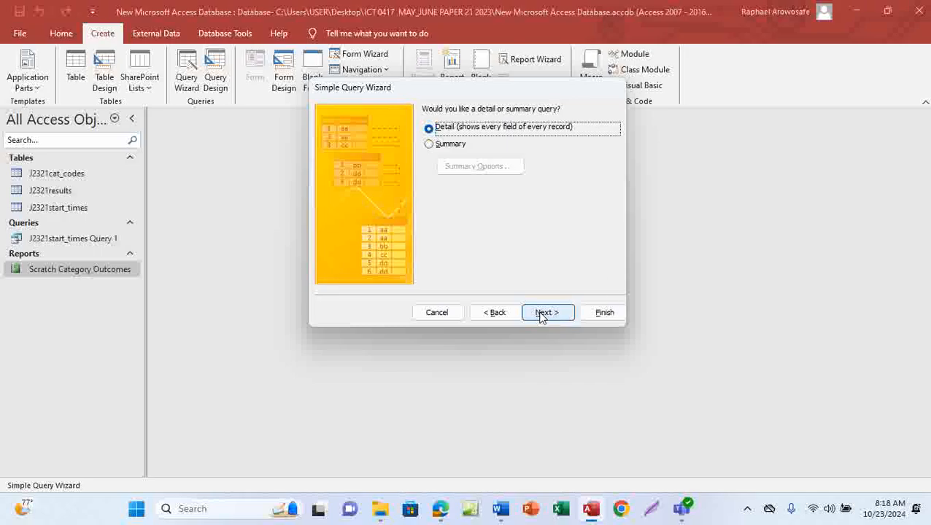
pyautogui.click(541, 314)
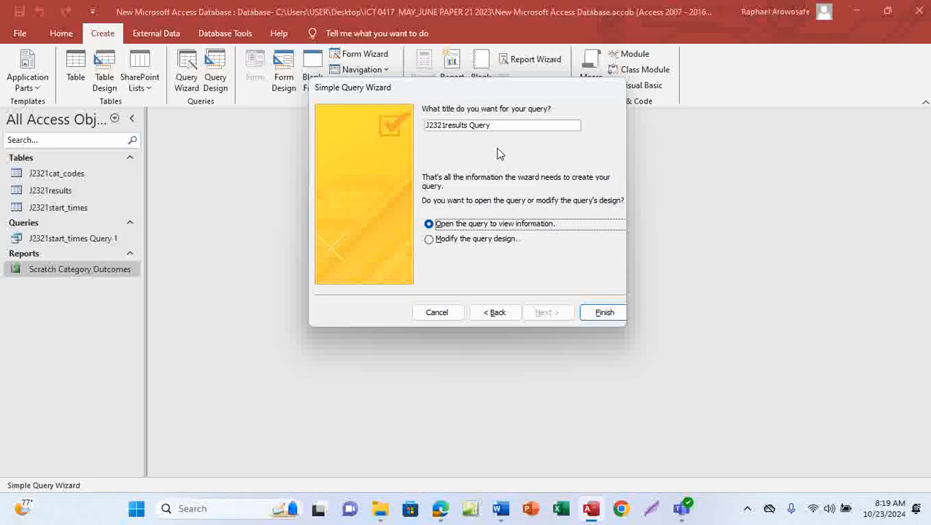
pyautogui.click(499, 125)
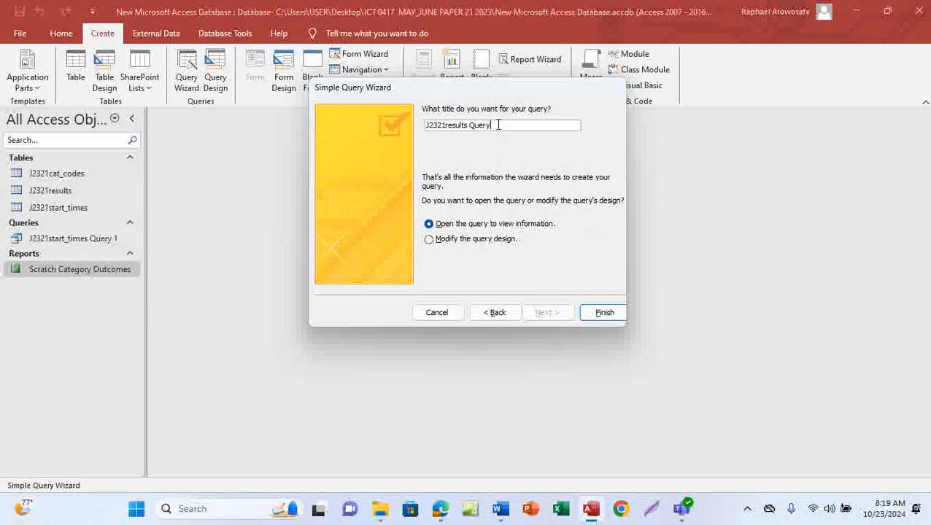
pyautogui.write('2')
pyautogui.click(605, 314)
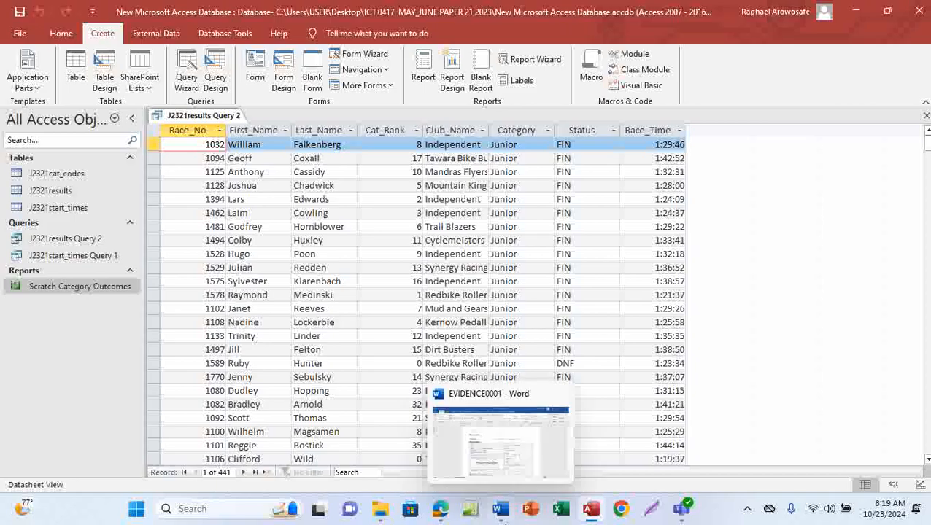
# Step: Widen the Club_Name column in the query's datasheet to show the club names in full
pyautogui.moveTo(440, 509)
pyautogui.click(464, 423)
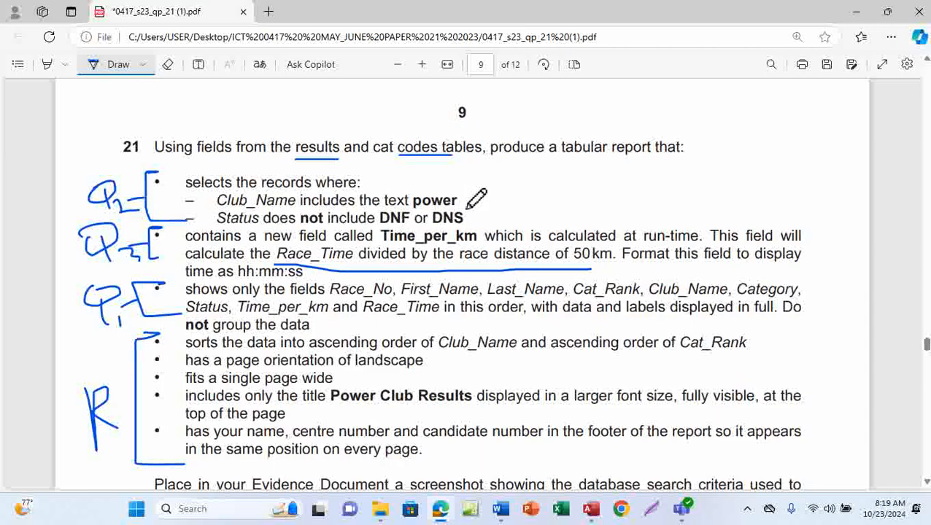
pyautogui.moveTo(591, 508)
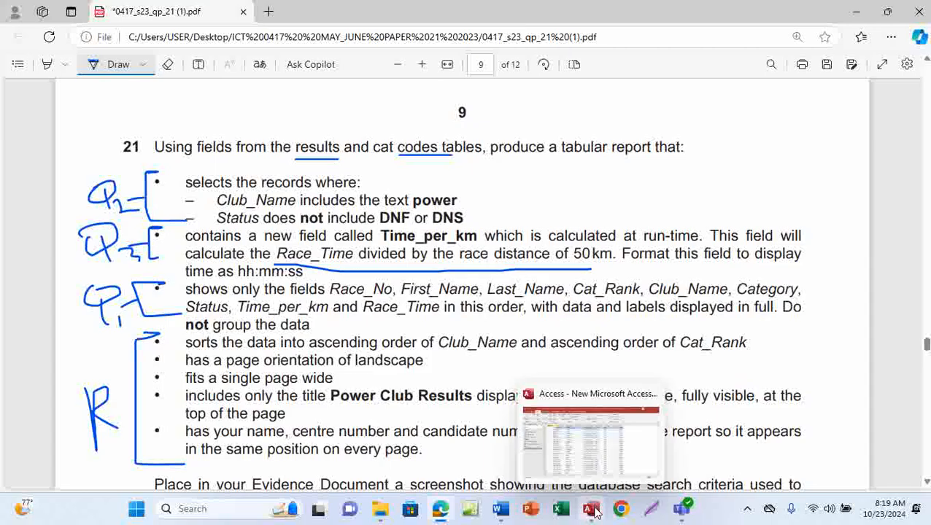
pyautogui.click(595, 451)
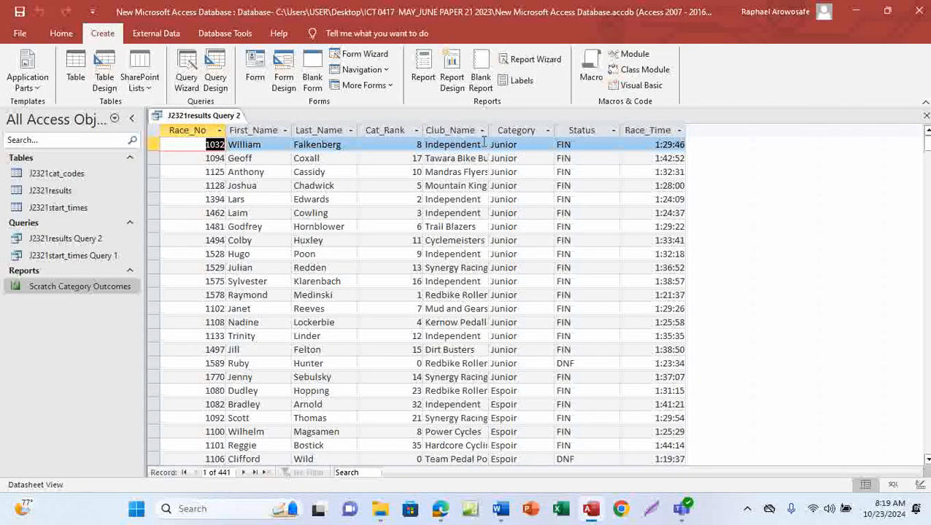
pyautogui.moveTo(488, 130); pyautogui.dragTo(547, 131)
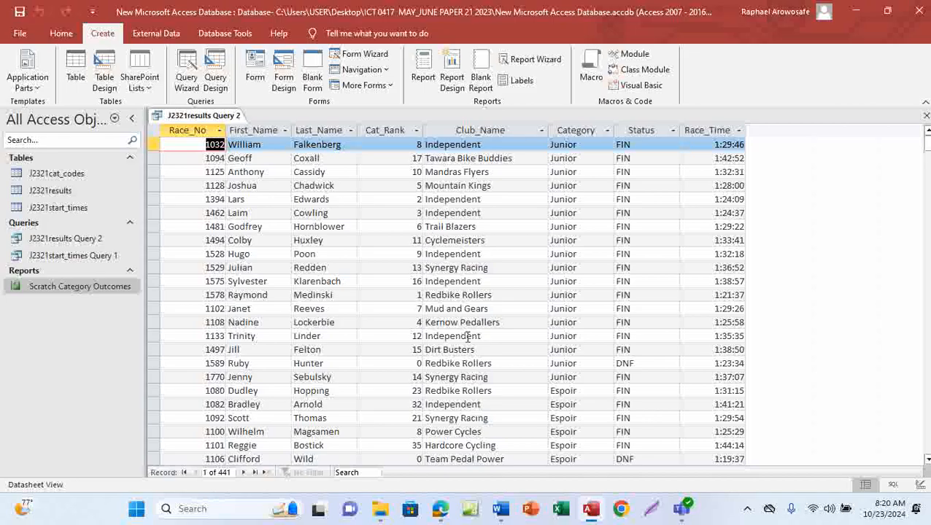
pyautogui.scroll(-3, 469, 338)
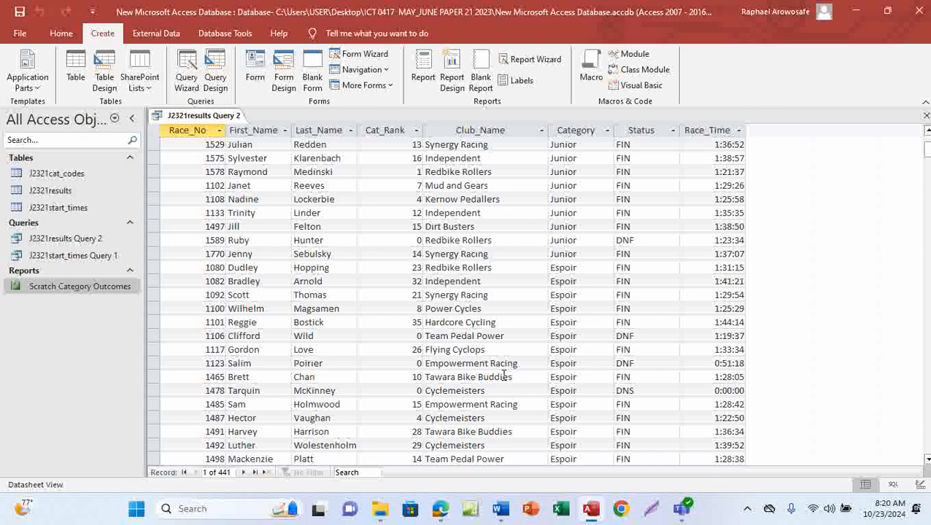
# Step: Switch the query to Design View and launch the On-Screen Keyboard app
pyautogui.click(61, 34)
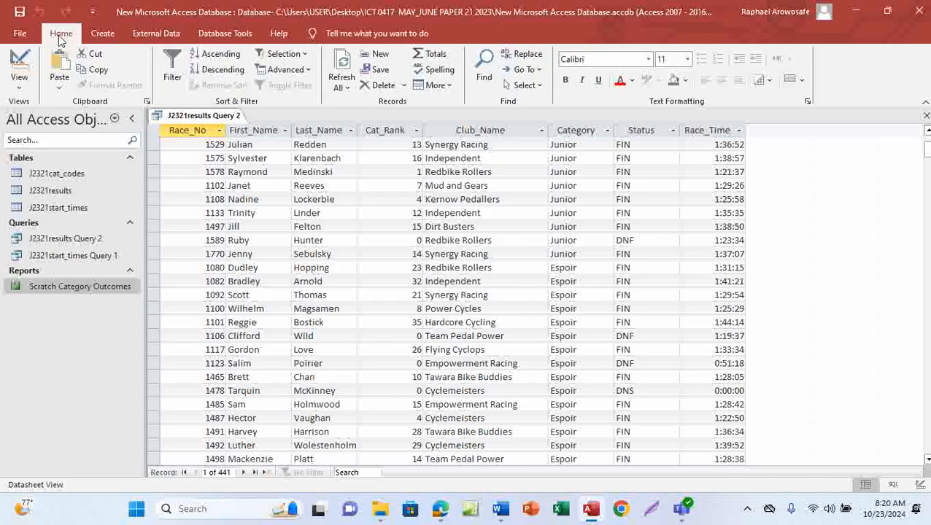
pyautogui.click(22, 92)
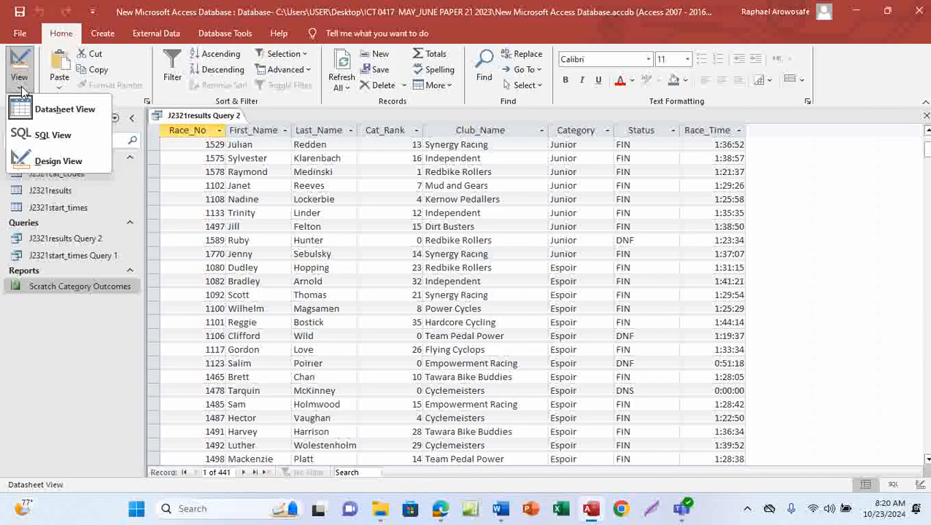
pyautogui.click(64, 162)
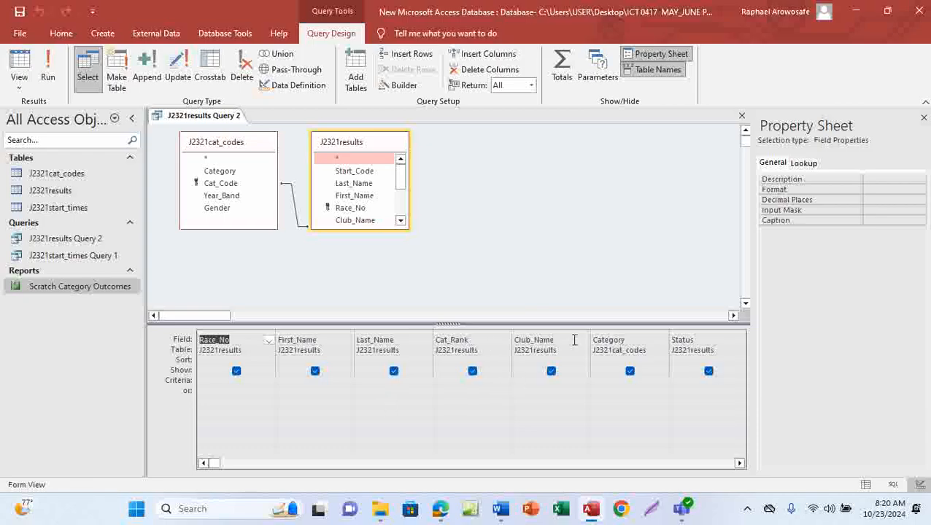
pyautogui.click(522, 379)
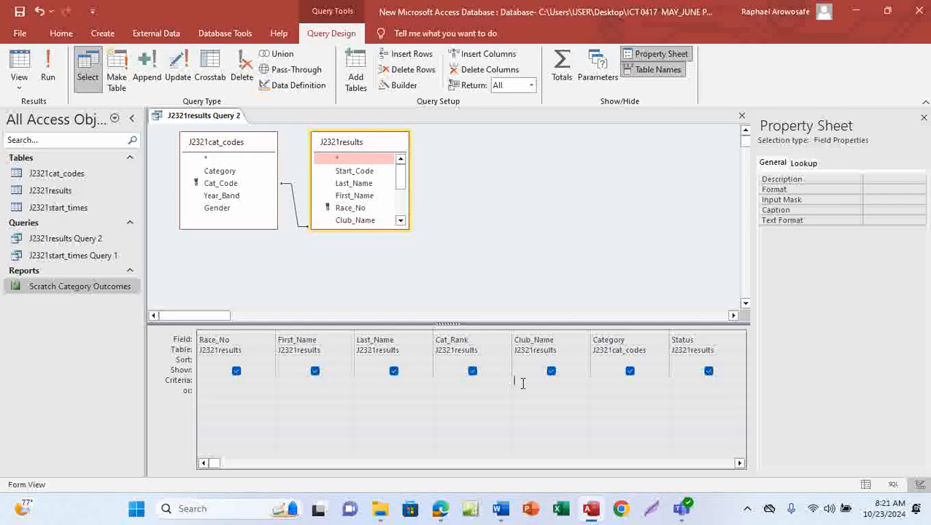
pyautogui.click(208, 510)
pyautogui.write('c')
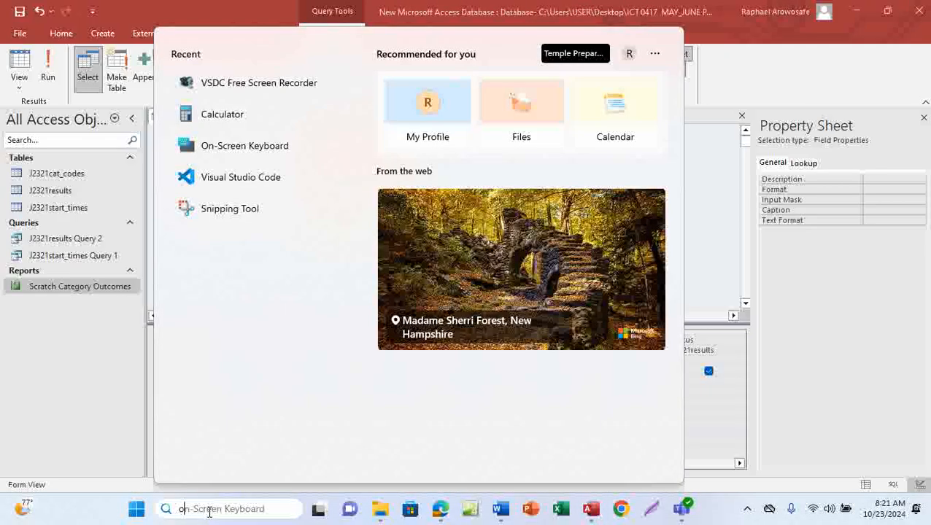
pyautogui.write('n')
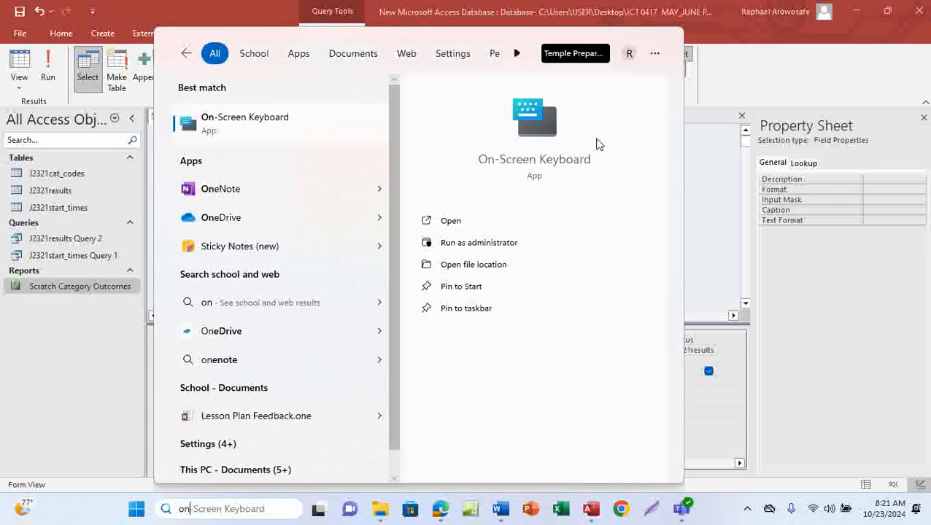
pyautogui.click(531, 146)
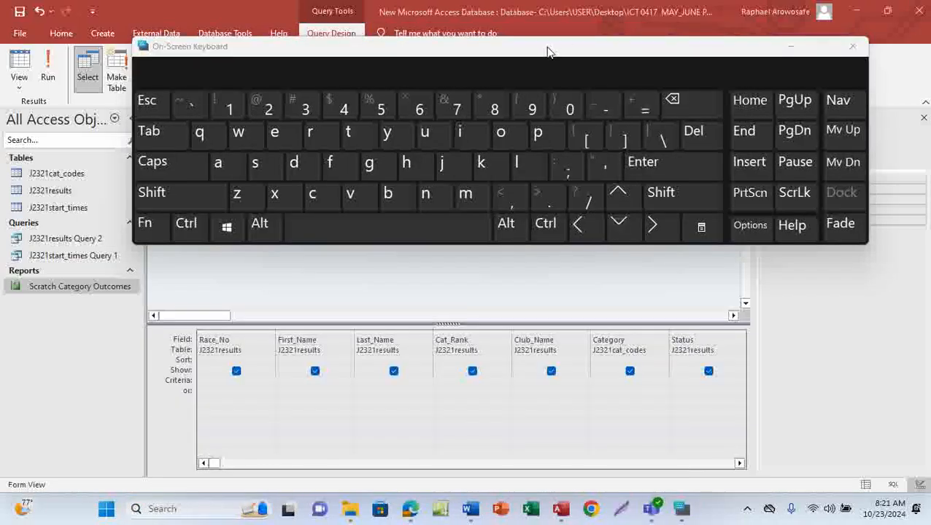
# Step: Enter the criterion *power* for Club_Name and close the On-Screen Keyboard
pyautogui.click(523, 380)
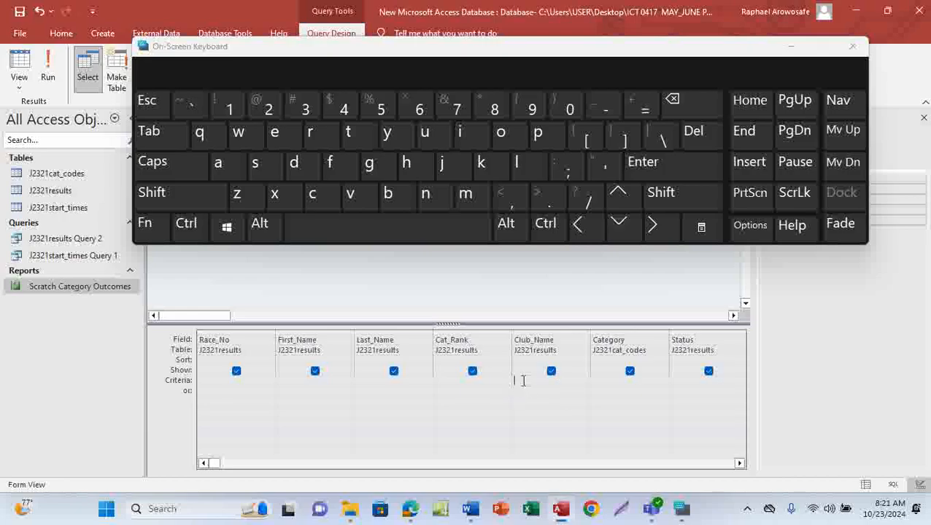
pyautogui.click(164, 195)
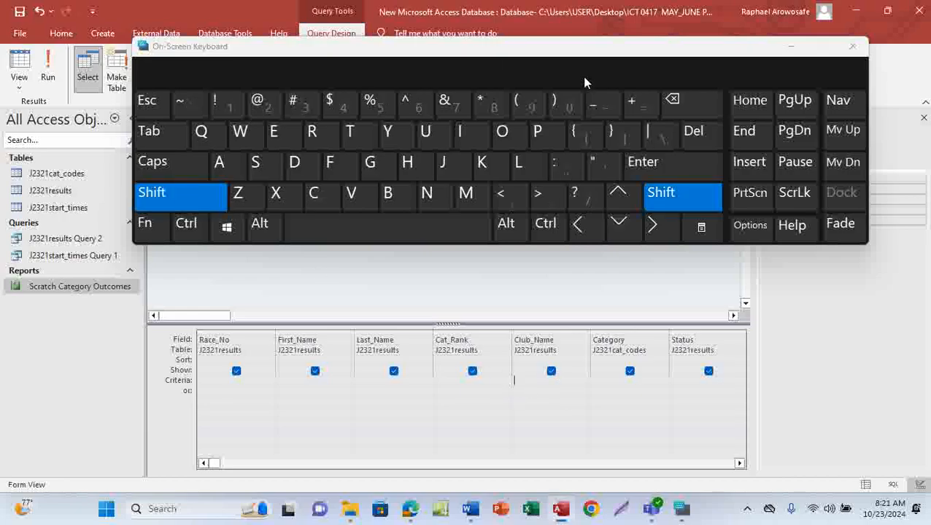
pyautogui.click(483, 107)
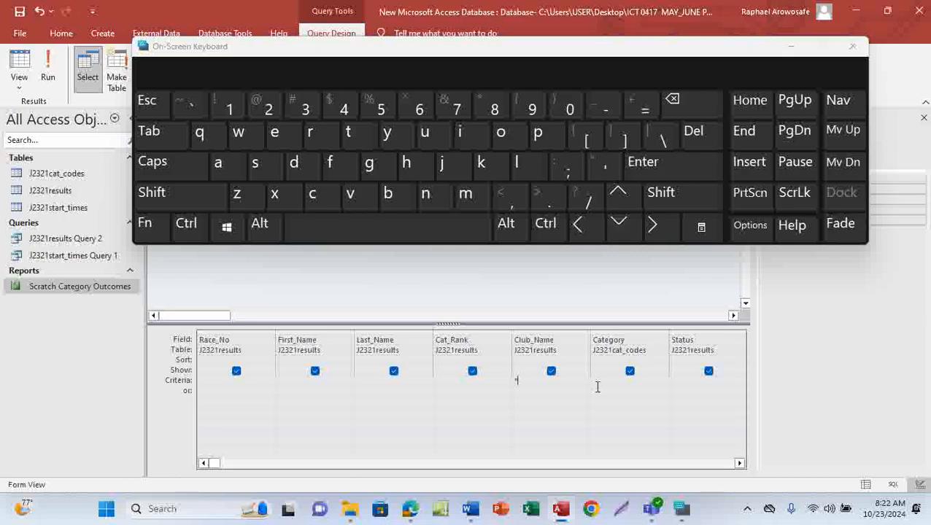
pyautogui.write('power')
pyautogui.click(165, 199)
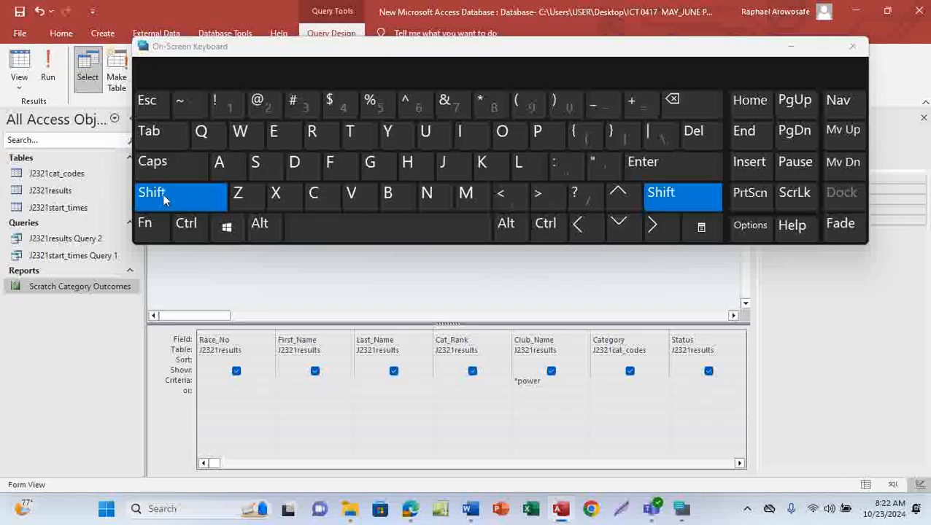
pyautogui.click(488, 107)
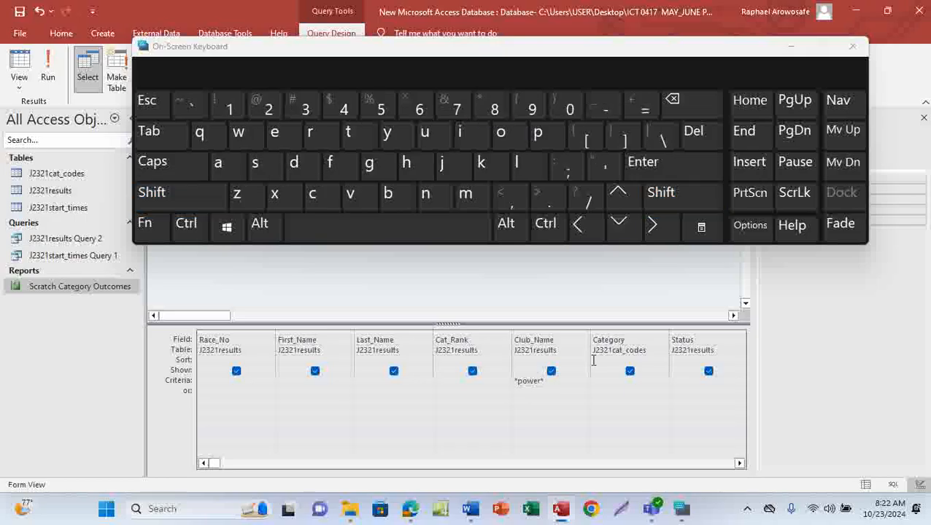
pyautogui.click(856, 48)
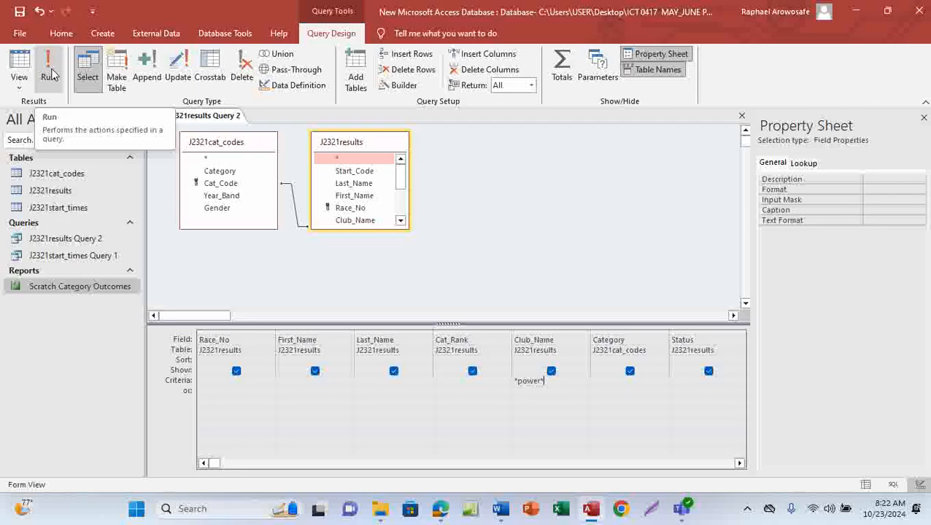
# Step: Run the query and widen the Club_Name column to show the club names in full
pyautogui.click(50, 73)
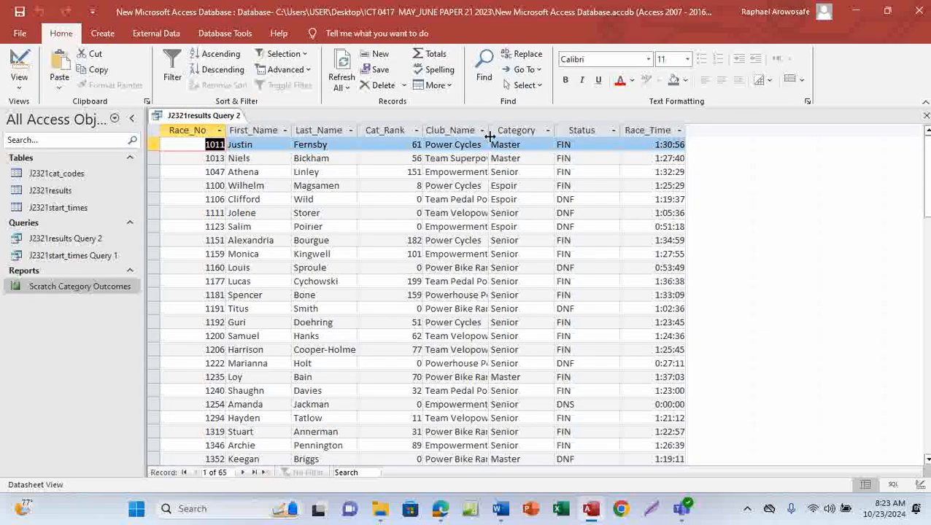
pyautogui.moveTo(488, 135); pyautogui.dragTo(579, 143)
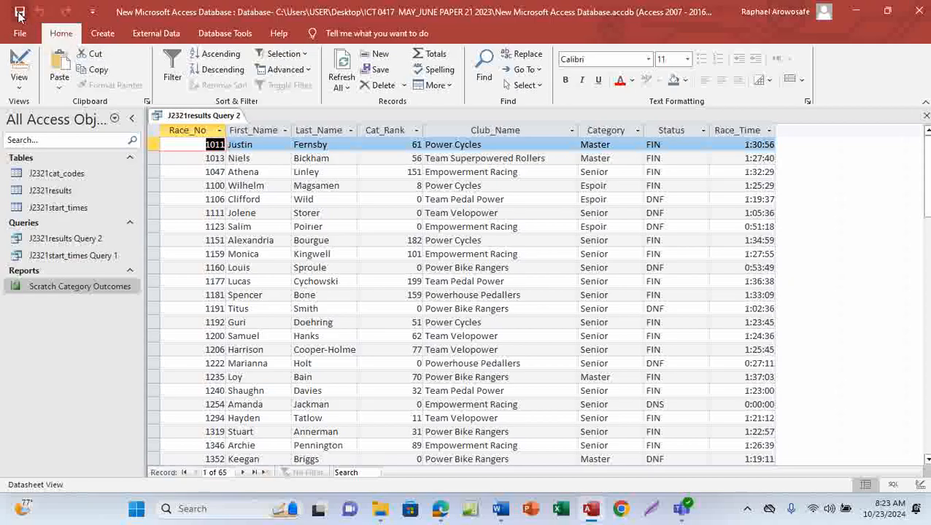
# Step: Switch to the question paper PDF and tick off the Club_Name power requirement
pyautogui.moveTo(440, 508)
pyautogui.click(460, 408)
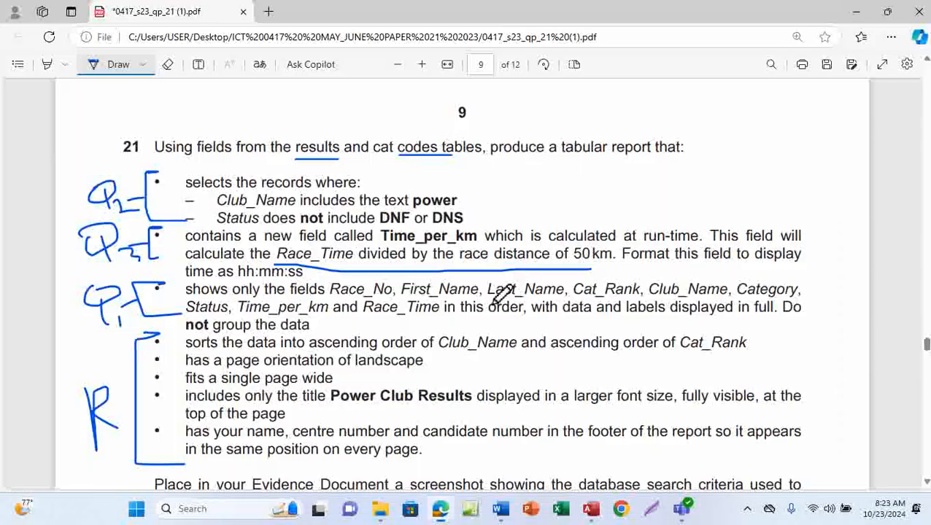
pyautogui.moveTo(461, 193); pyautogui.dragTo(492, 177)
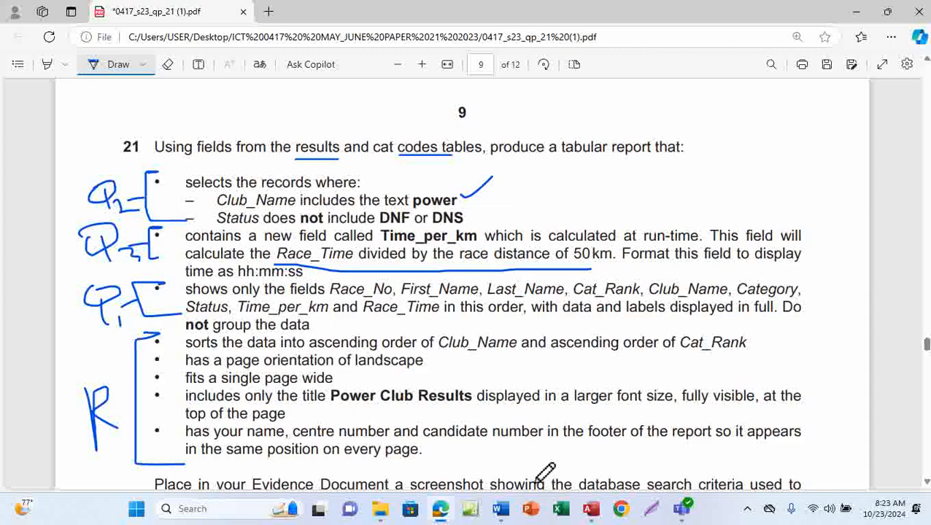
# Step: Return to Access and switch the query back to Design View
pyautogui.click(591, 508)
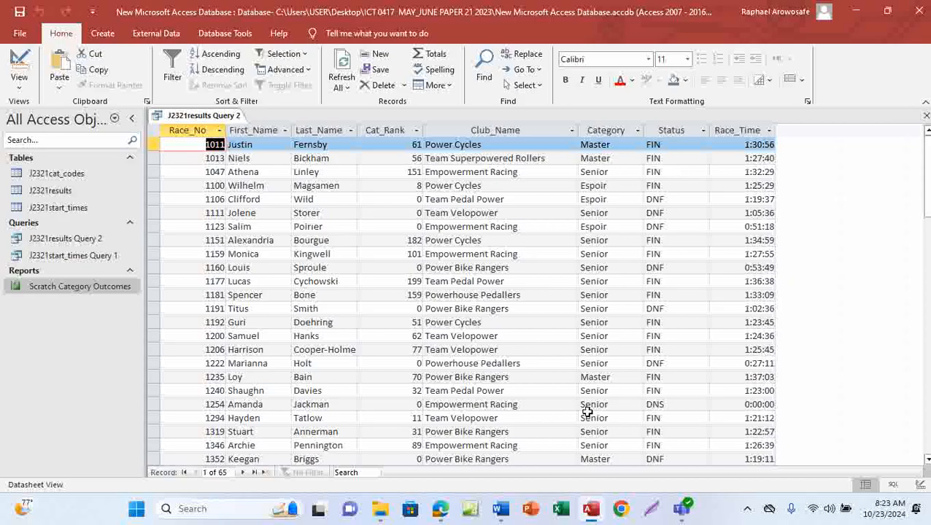
pyautogui.moveTo(438, 514)
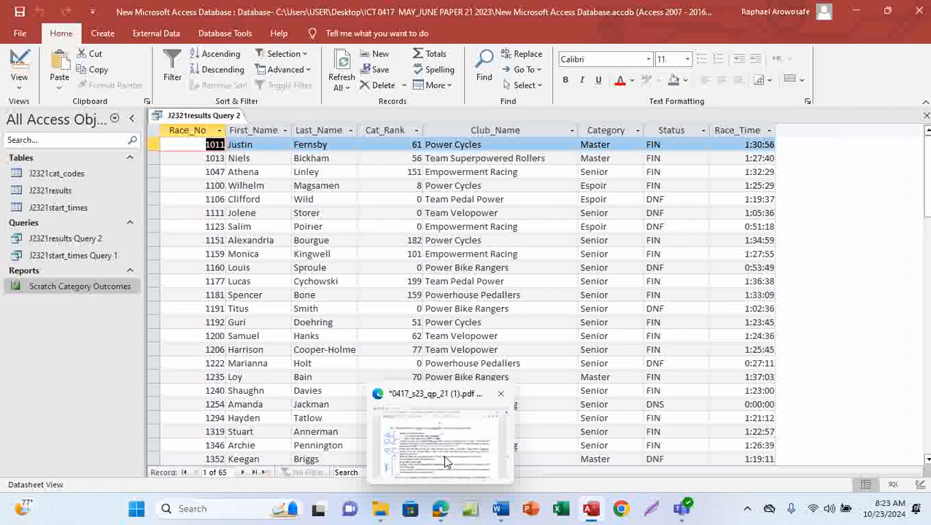
pyautogui.moveTo(443, 455)
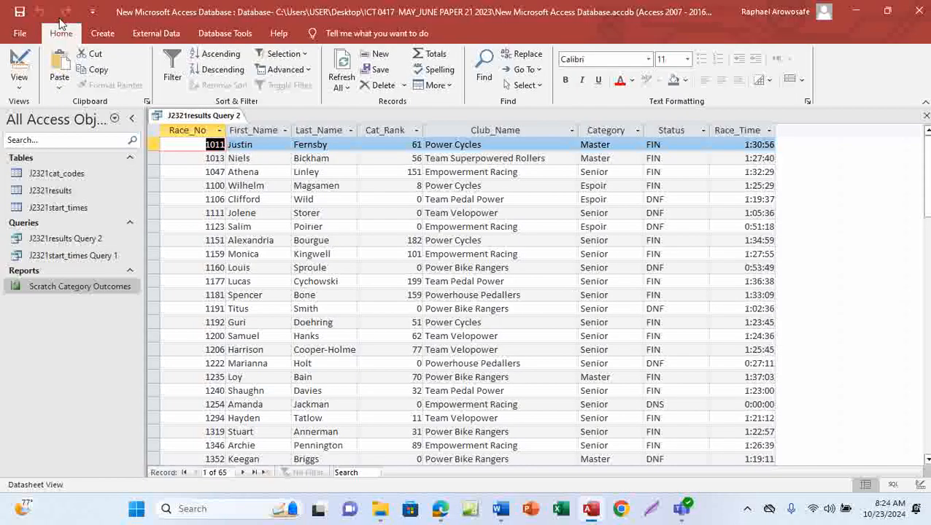
pyautogui.click(20, 87)
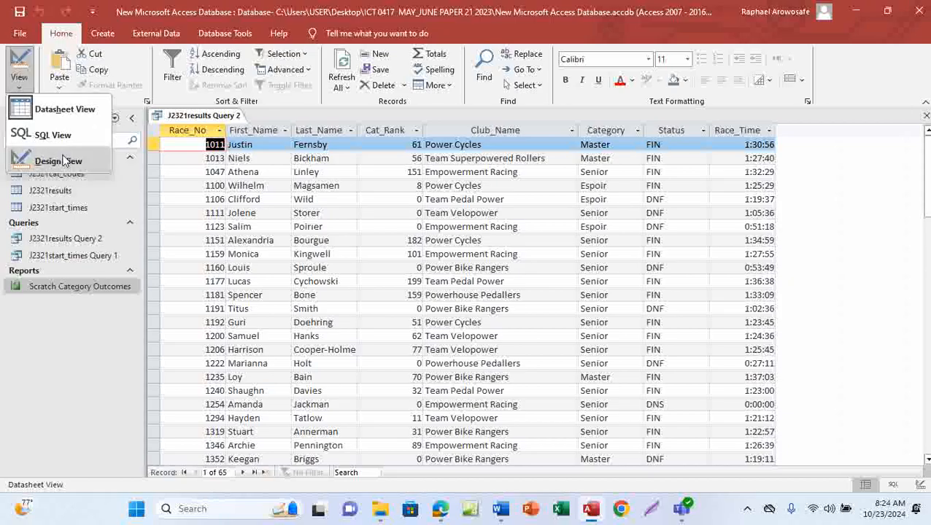
pyautogui.click(58, 161)
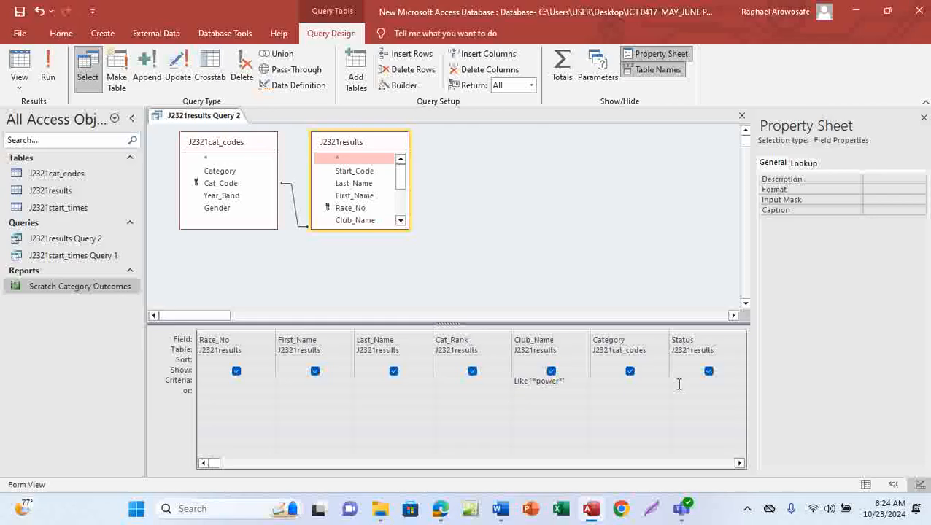
pyautogui.click(739, 462)
pyautogui.click(739, 462)
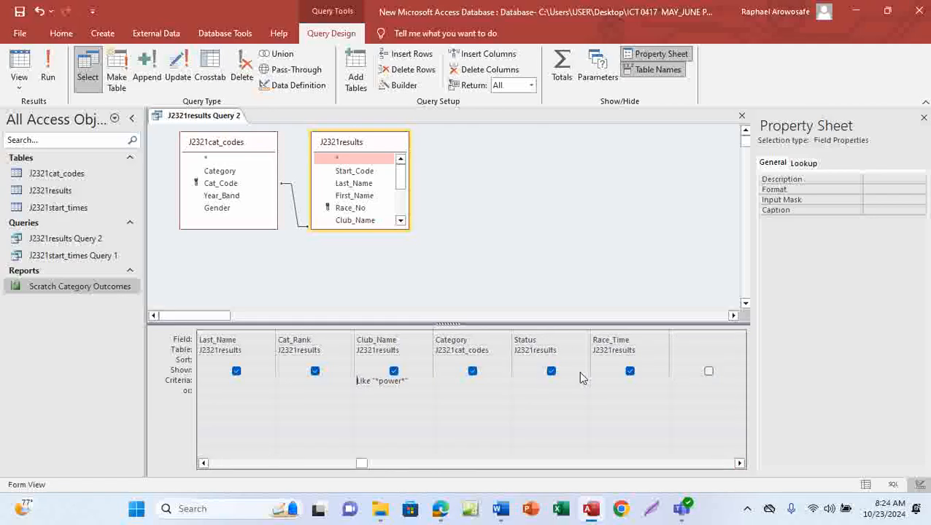
# Step: Start the Status criterion with NOT and reopen the On-Screen Keyboard app
pyautogui.click(518, 381)
pyautogui.press('capslock')
pyautogui.write('NOT')
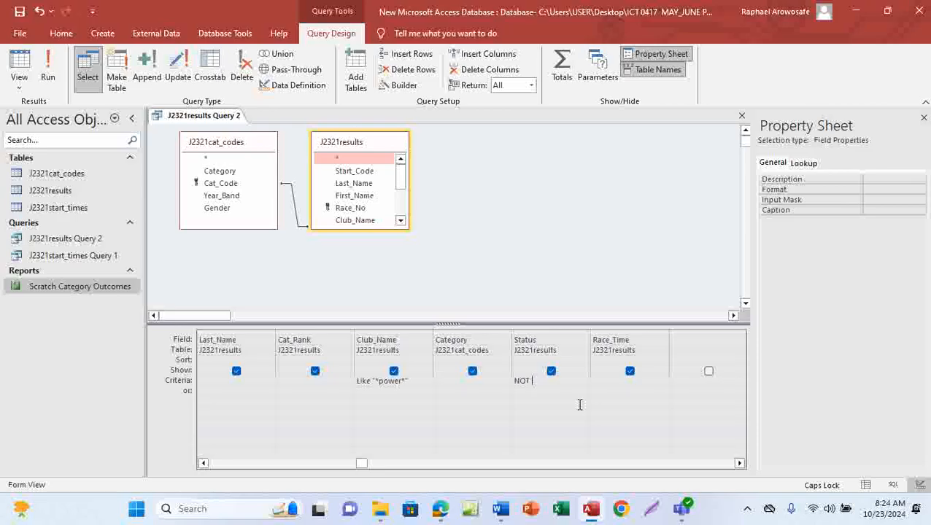
pyautogui.write('#')
pyautogui.press('BackSpace')
pyautogui.click(204, 511)
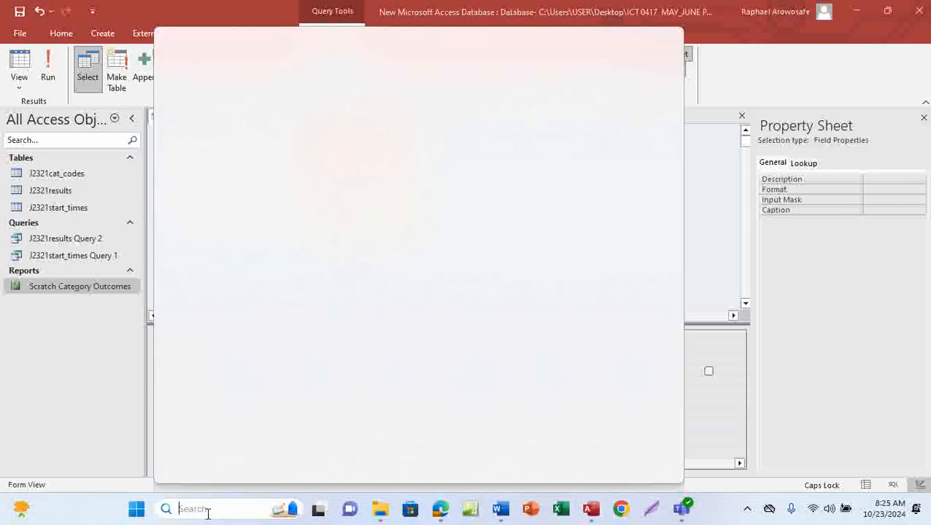
pyautogui.write('ON-Screen Keyboard')
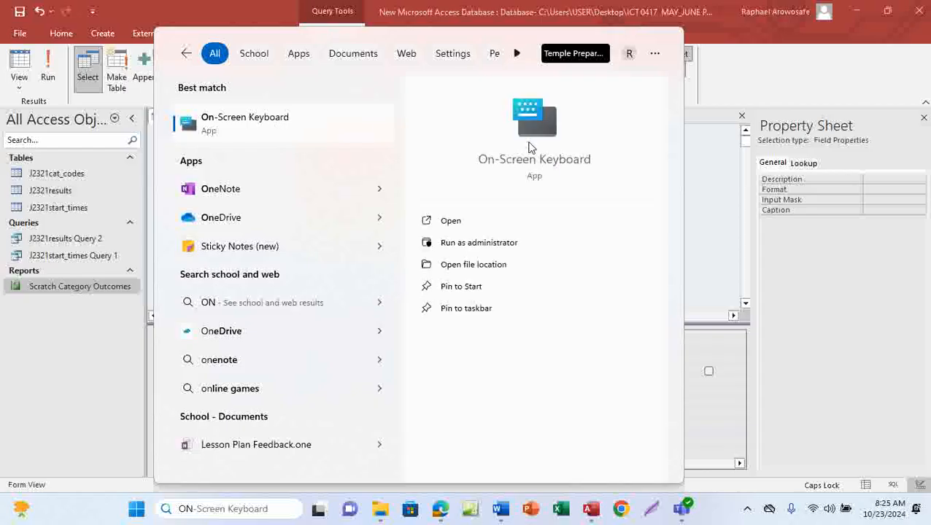
pyautogui.click(531, 146)
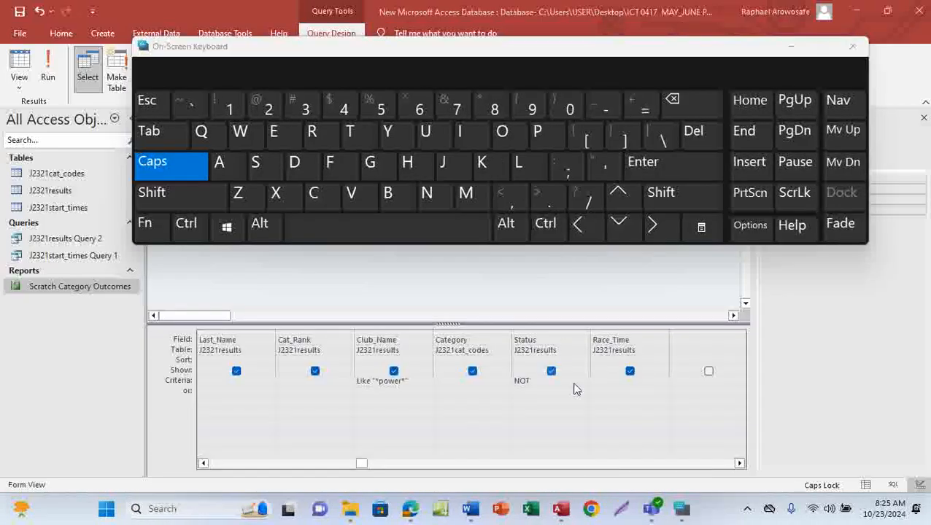
# Step: Continue the Status criterion with "DNF" followed by And
pyautogui.click(541, 380)
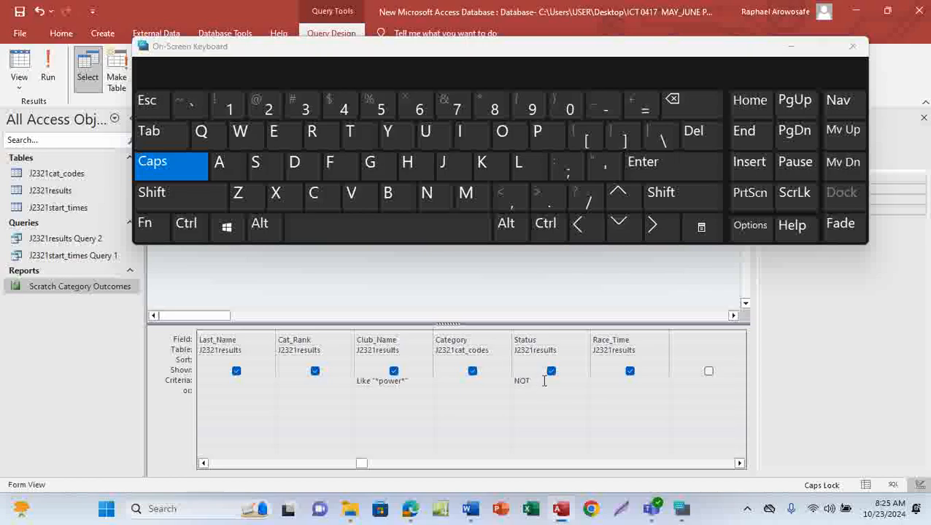
pyautogui.click(188, 193)
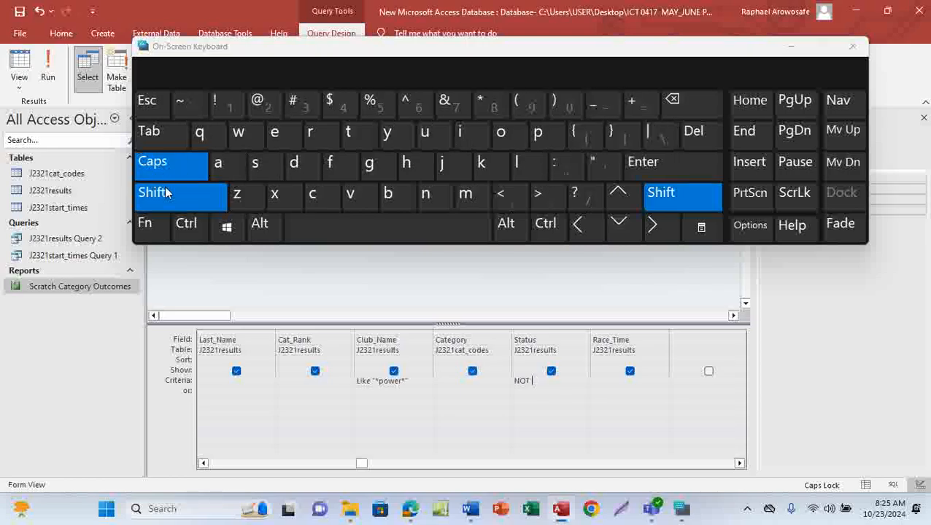
pyautogui.click(594, 169)
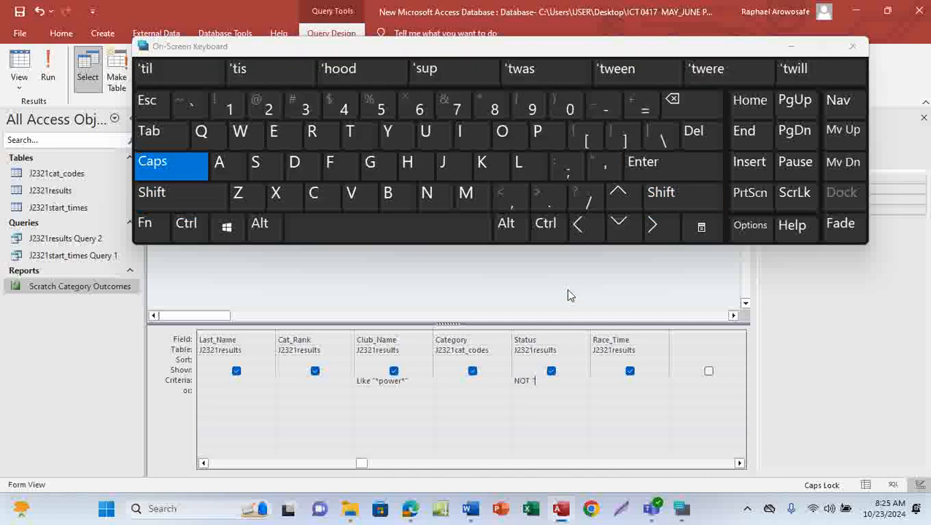
pyautogui.write('DNF')
pyautogui.click(167, 207)
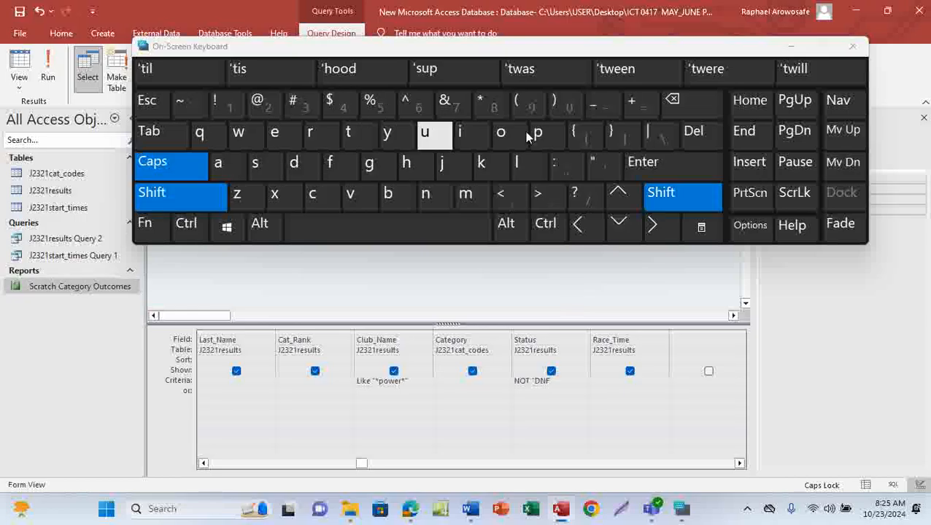
pyautogui.click(603, 169)
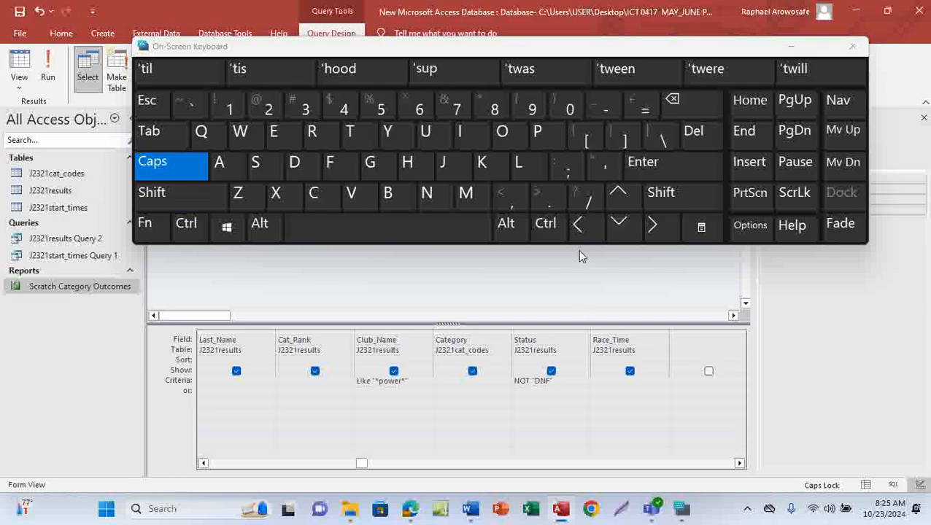
pyautogui.write('A')
pyautogui.press('capslock')
pyautogui.write('nd')
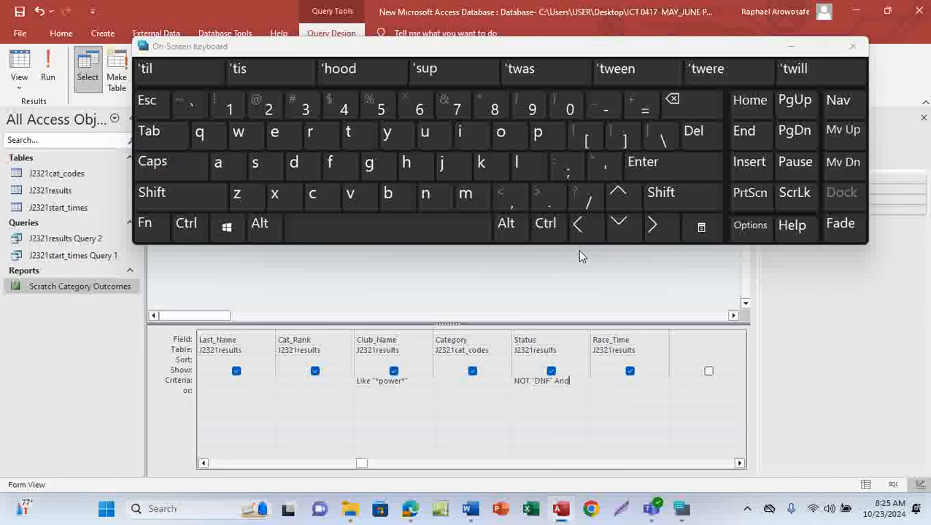
# Step: Complete the Status criterion as NOT "DNF" And NOT "DNS" and widen the Status column to show it fully
pyautogui.click(157, 193)
pyautogui.click(603, 163)
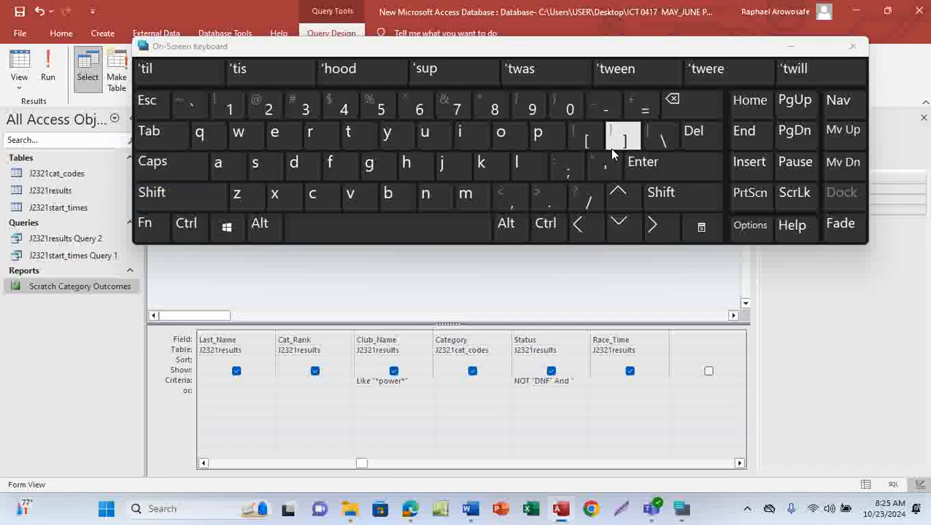
pyautogui.press('capslock')
pyautogui.write('DNS')
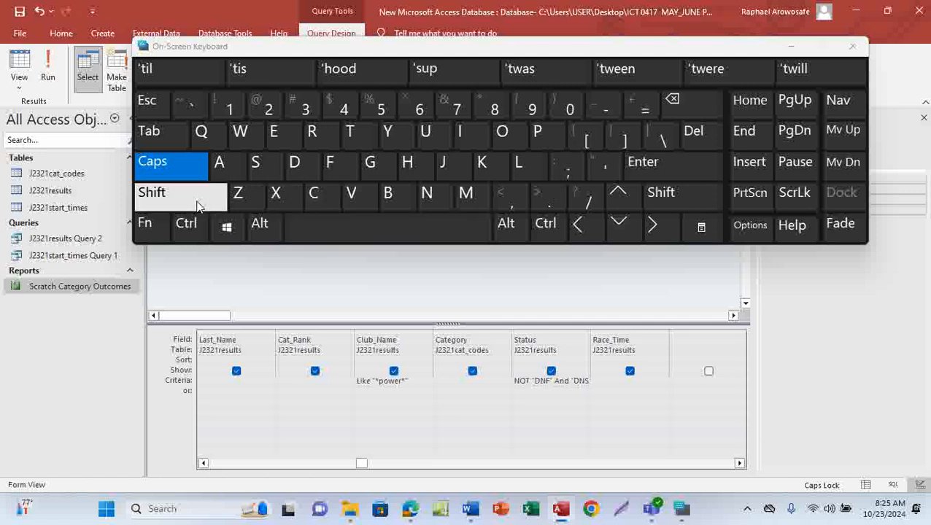
pyautogui.press('shift')
pyautogui.click(593, 167)
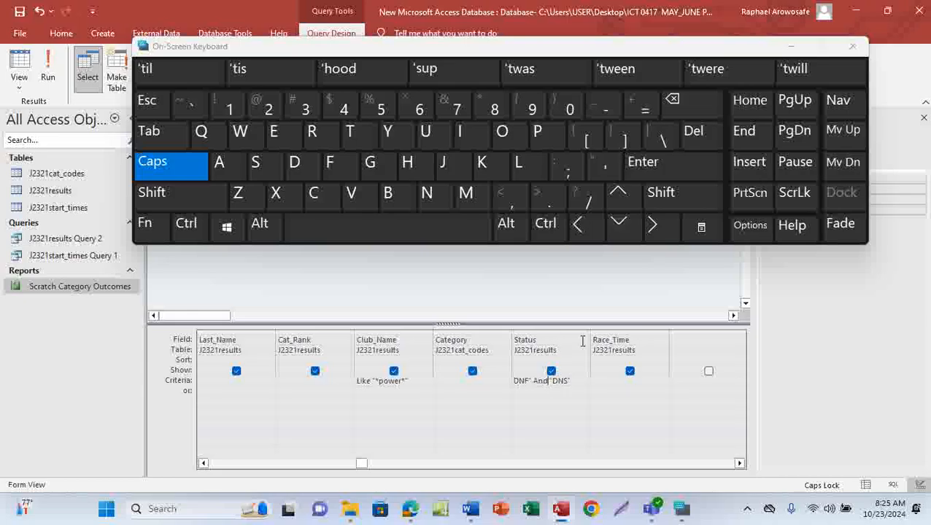
pyautogui.write('NOT')
pyautogui.moveTo(614, 325); pyautogui.dragTo(639, 335)
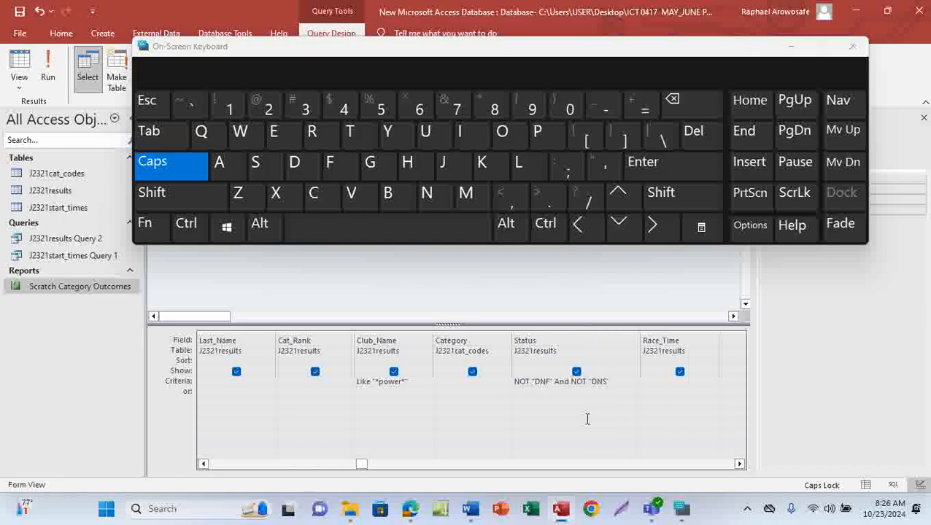
pyautogui.click(616, 381)
# Step: Close the On-Screen Keyboard and return to the query design
pyautogui.moveTo(410, 508)
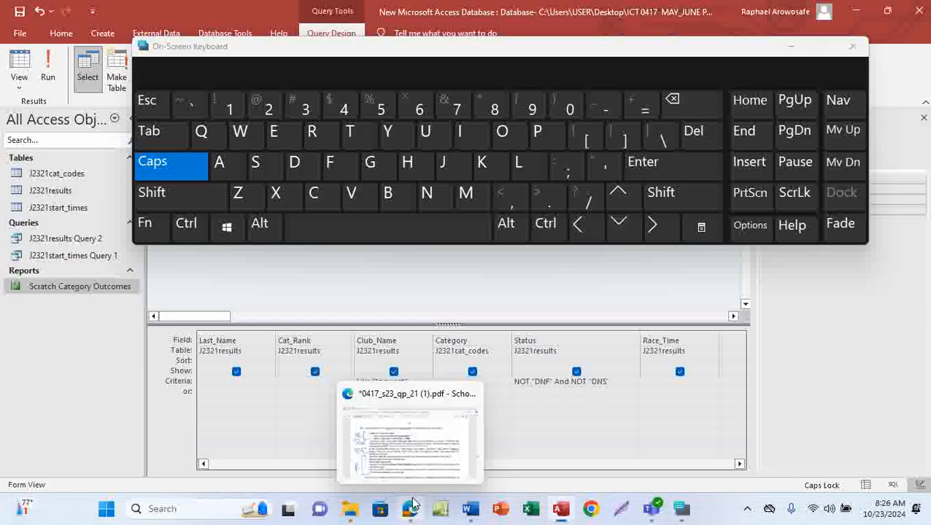
pyautogui.click(418, 462)
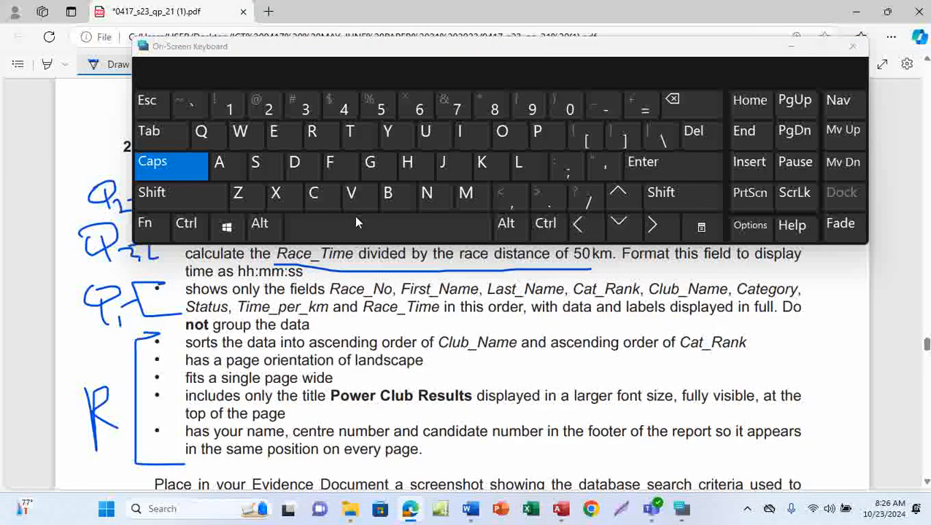
pyautogui.click(852, 48)
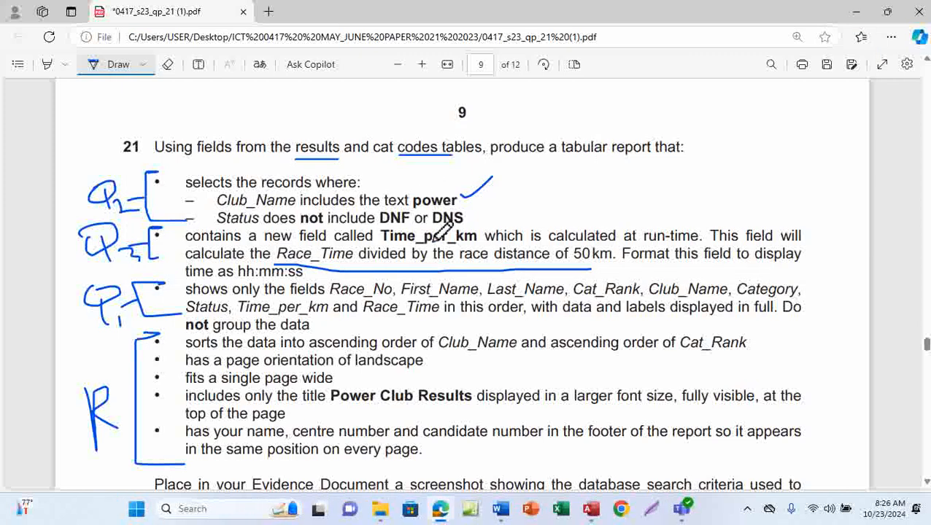
pyautogui.moveTo(591, 508)
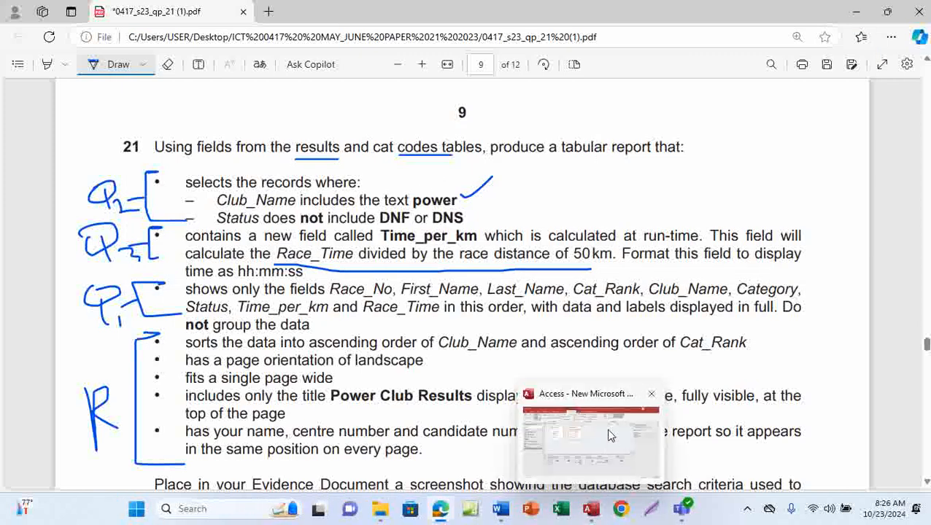
pyautogui.click(657, 378)
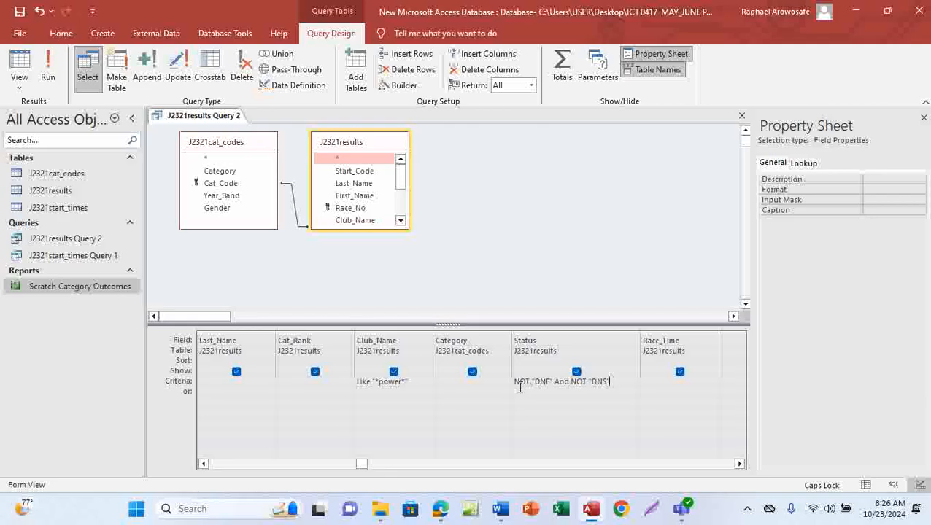
# Step: Switch to the question paper PDF and sketch the <> not-equal symbols beside the selection criteria
pyautogui.moveTo(440, 509)
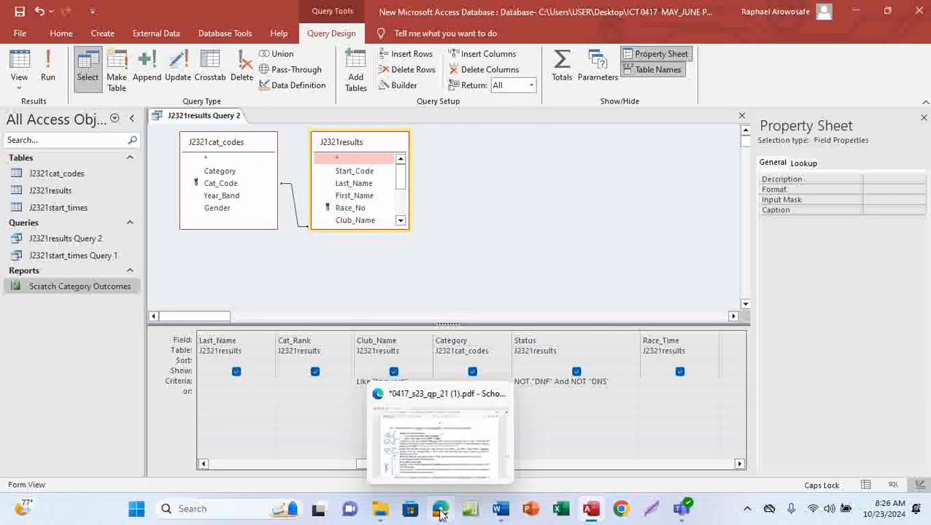
pyautogui.click(455, 436)
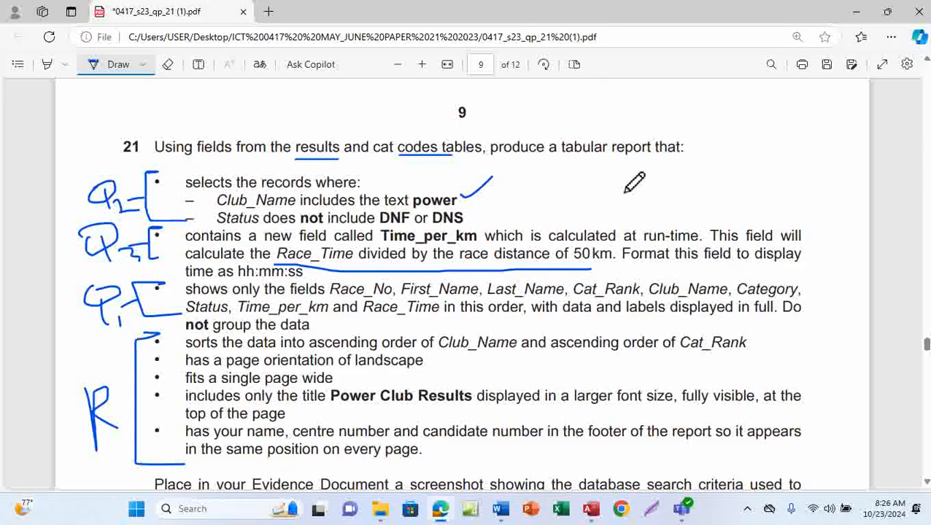
pyautogui.moveTo(649, 167)
pyautogui.mouseDown()
pyautogui.moveTo(609, 191)
pyautogui.moveTo(651, 197)
pyautogui.moveTo(696, 174)
pyautogui.moveTo(708, 178)
pyautogui.moveTo(667, 206)
pyautogui.mouseUp()
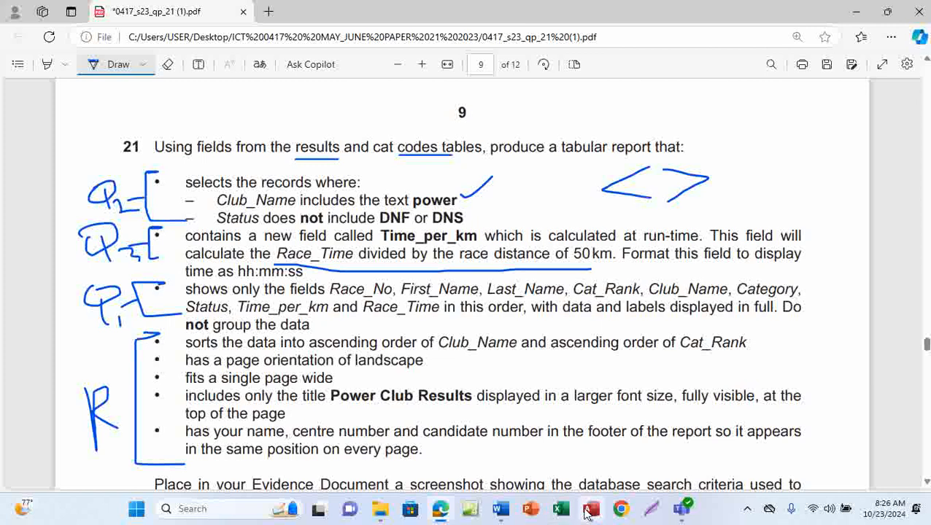
# Step: Return to Access, run the query and scroll through the results to check the statuses
pyautogui.moveTo(591, 509)
pyautogui.click(597, 465)
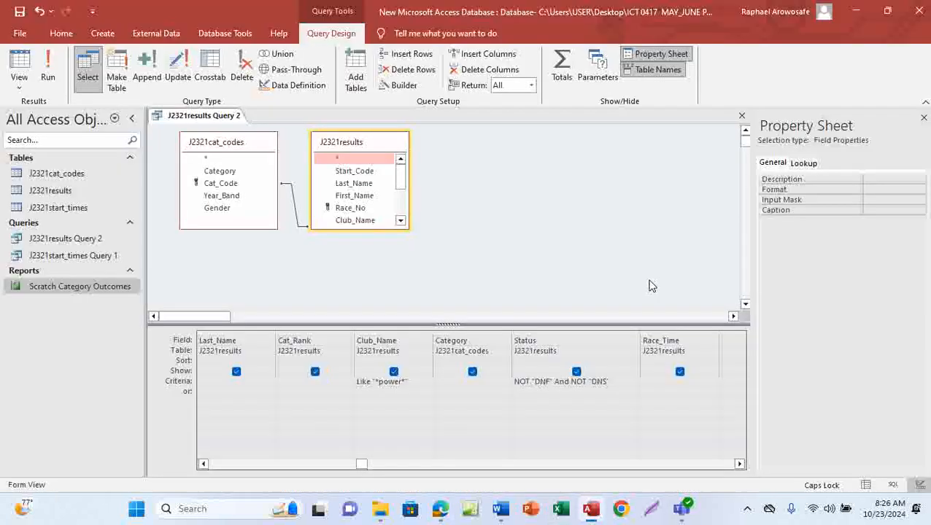
pyautogui.click(48, 69)
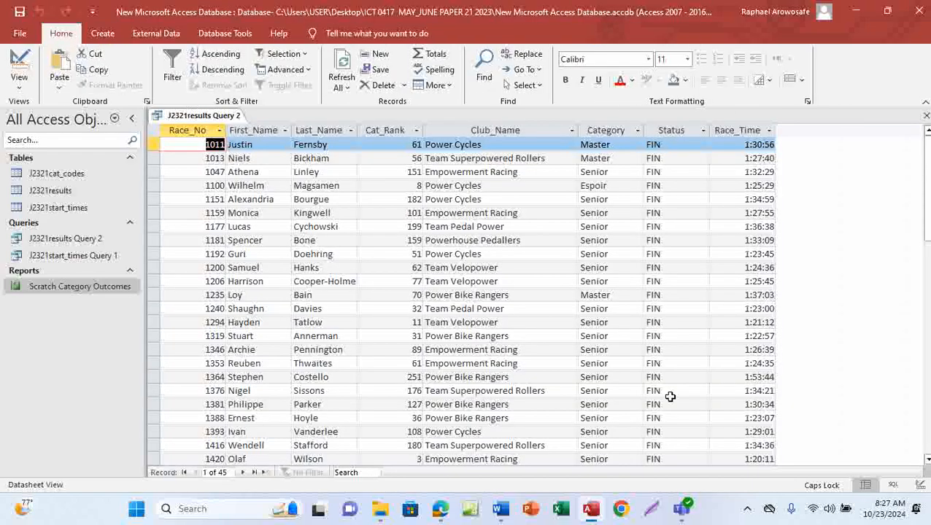
pyautogui.scroll(-6, 670, 397)
pyautogui.scroll(-4, 669, 403)
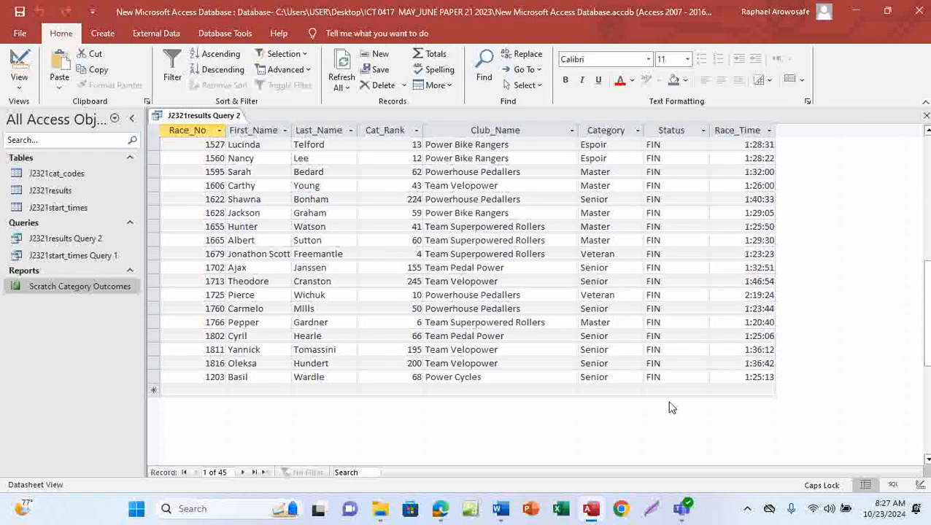
pyautogui.scroll(3, 672, 405)
pyautogui.scroll(4, 669, 398)
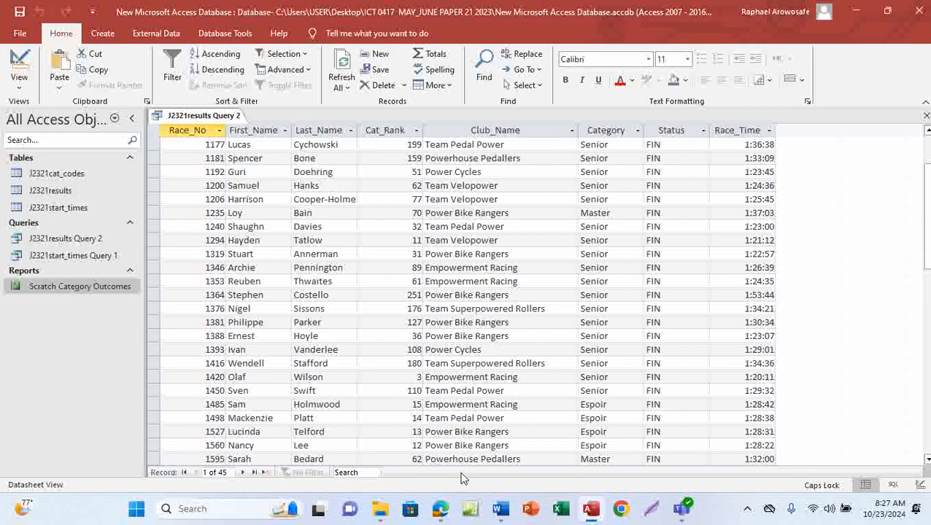
# Step: Switch to the question paper, tick off the Status requirement and copy the Time_per_km field name
pyautogui.click(459, 442)
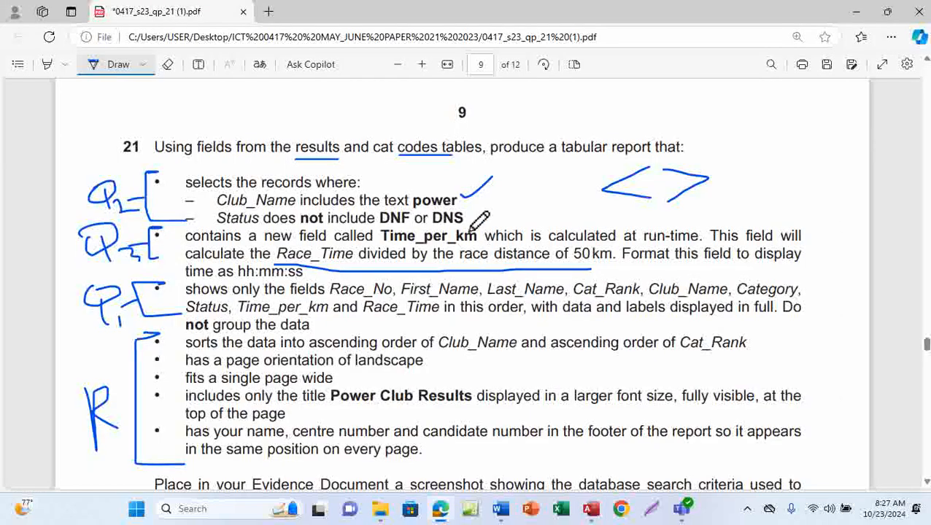
pyautogui.moveTo(465, 222); pyautogui.dragTo(496, 206)
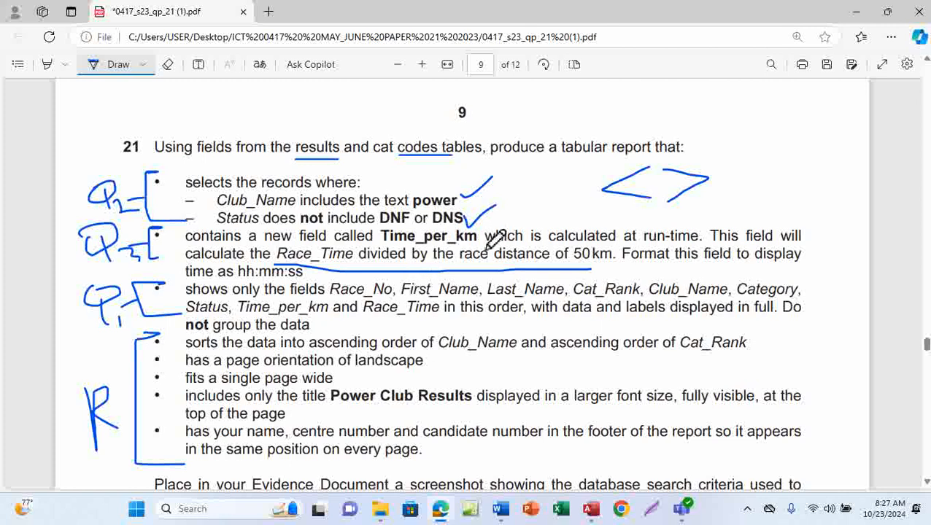
pyautogui.click(115, 67)
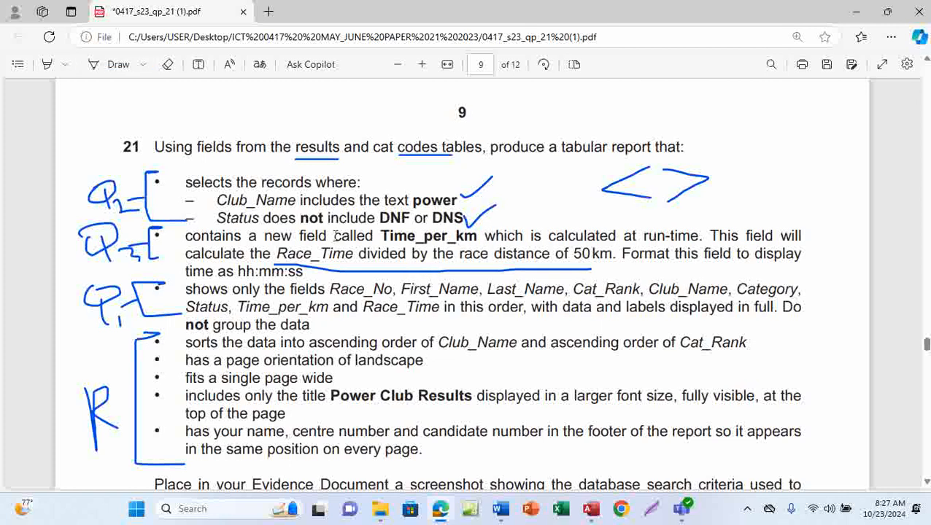
pyautogui.moveTo(376, 236); pyautogui.dragTo(477, 236)
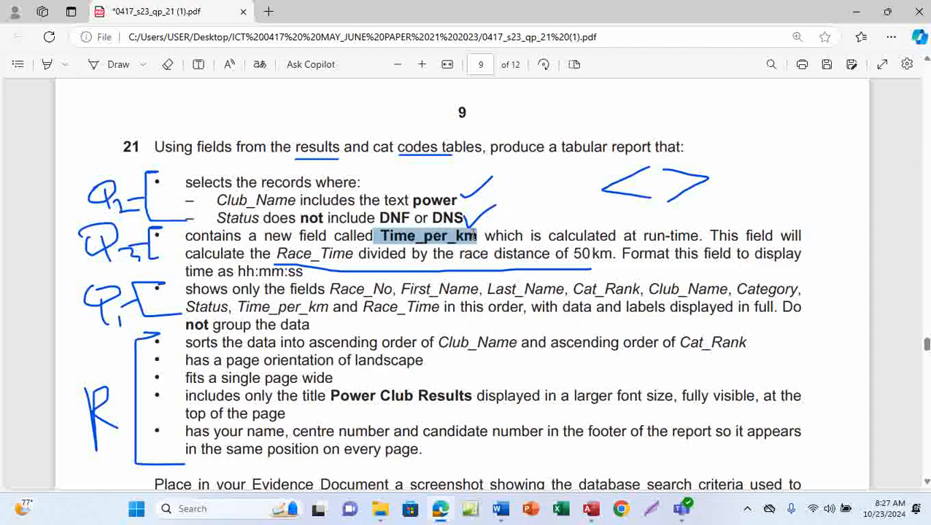
pyautogui.click(381, 236)
pyautogui.moveTo(381, 236); pyautogui.dragTo(482, 240)
pyautogui.hotkey('ctrl', 'c')
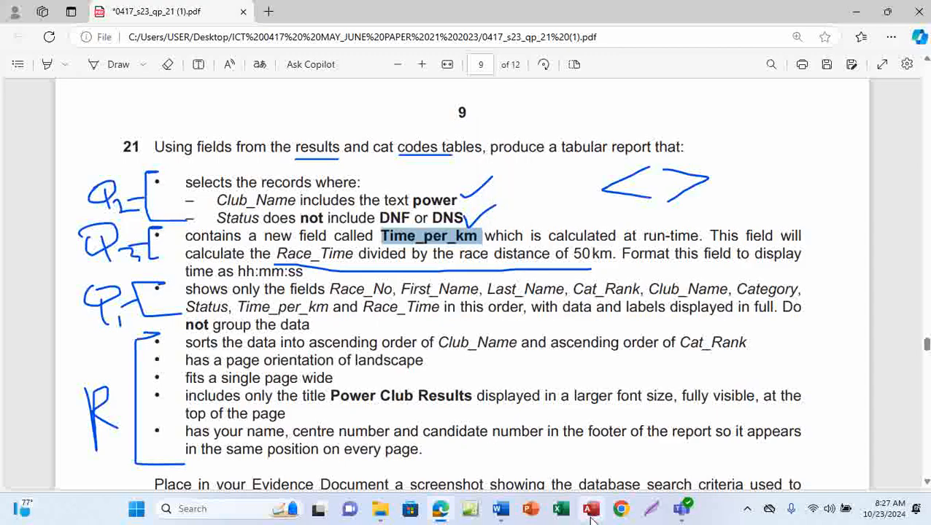
# Step: Return to Access in Design View and paste Time_per_km into the next empty field column
pyautogui.moveTo(591, 509)
pyautogui.click(597, 461)
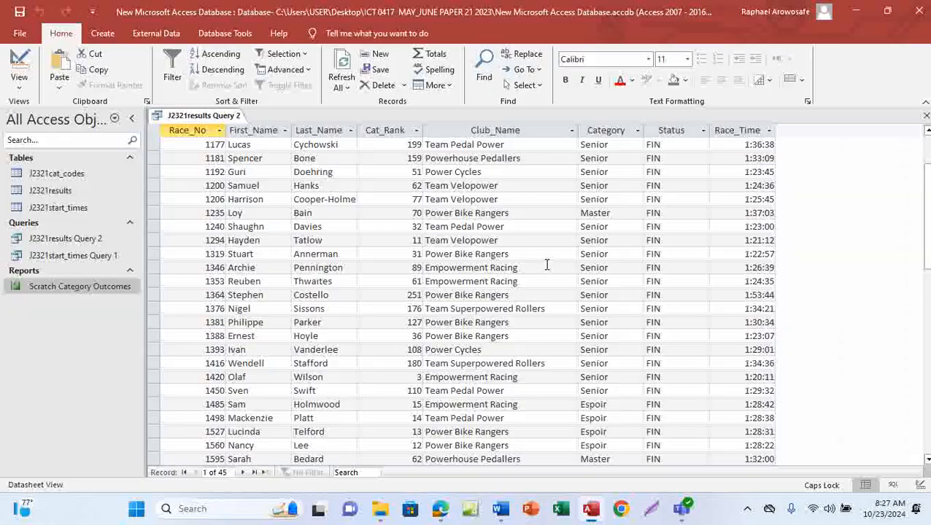
pyautogui.click(21, 87)
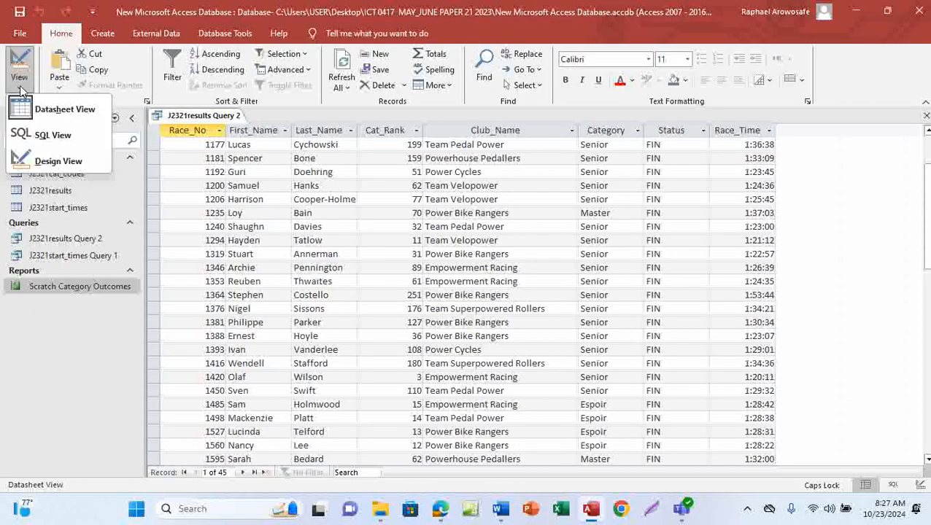
pyautogui.click(58, 161)
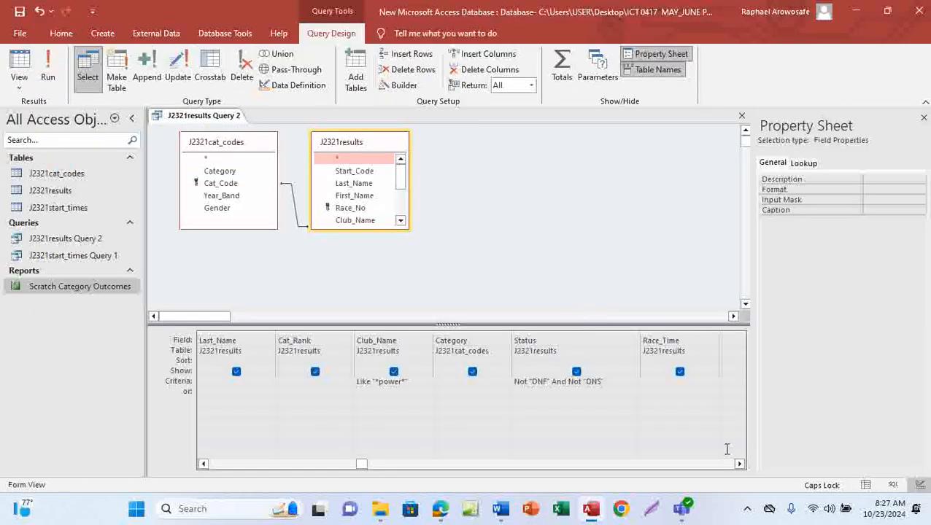
pyautogui.click(739, 464)
pyautogui.click(739, 464)
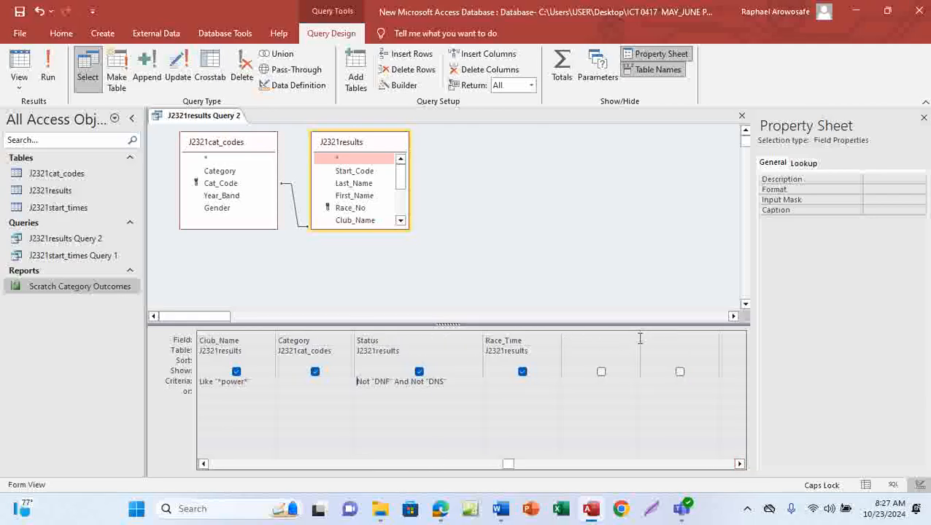
pyautogui.moveTo(640, 333); pyautogui.dragTo(708, 334)
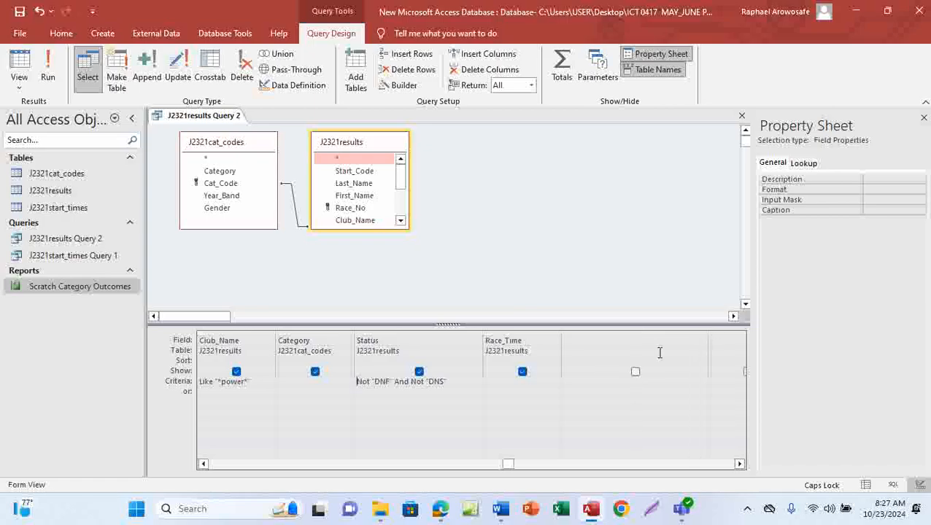
pyautogui.click(570, 341)
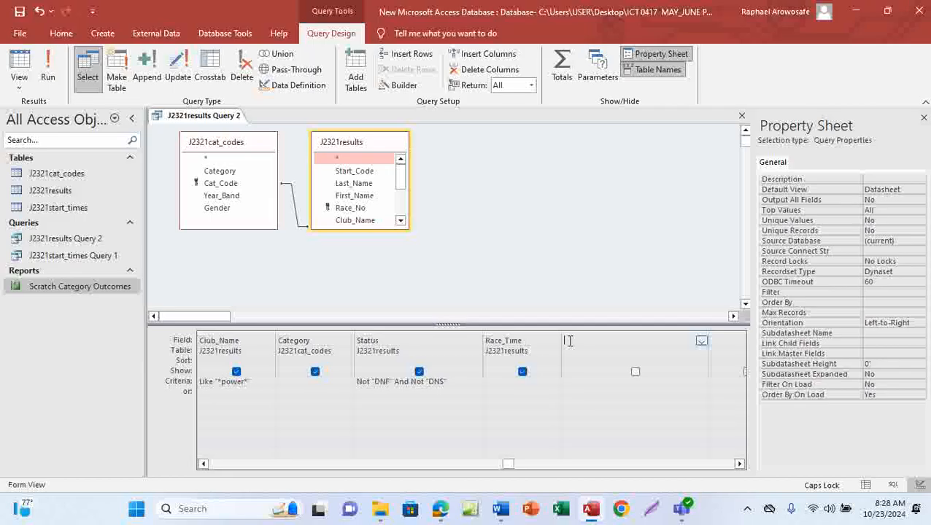
pyautogui.hotkey('ctrl', 'v')
# Step: Open the On-Screen Keyboard and append a colon after Time_per_km in the new field column
pyautogui.click(240, 509)
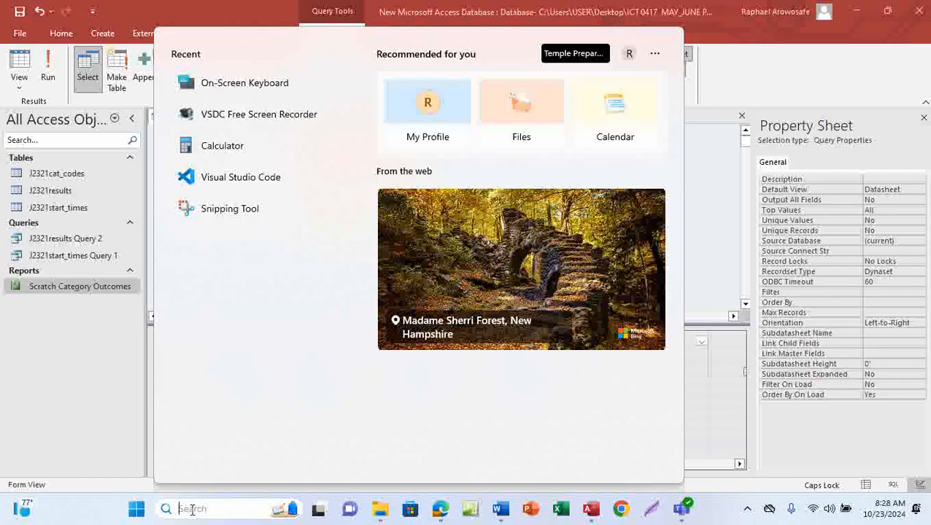
pyautogui.write('ON')
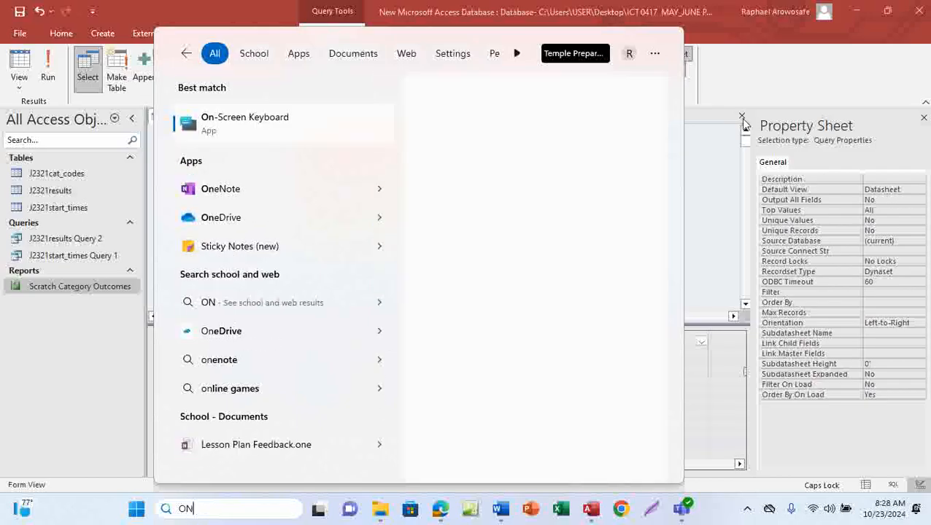
pyautogui.click(543, 154)
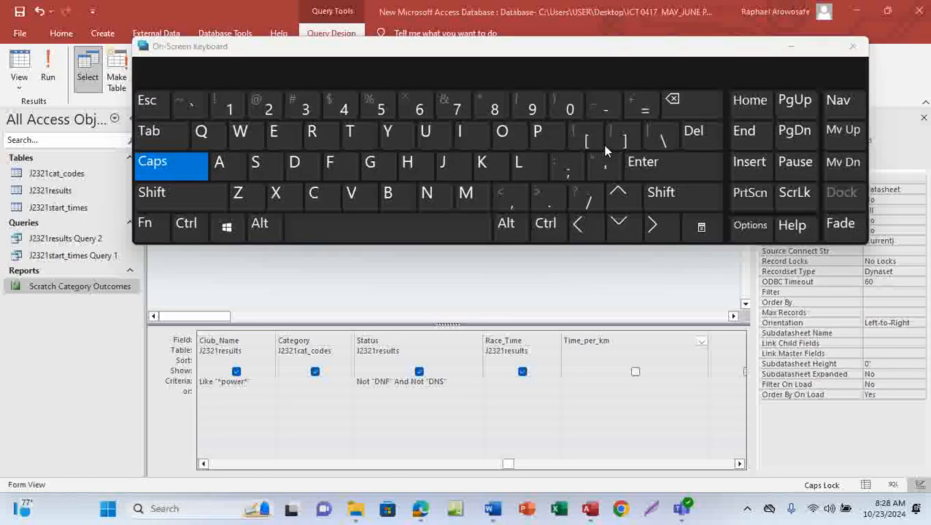
pyautogui.click(618, 340)
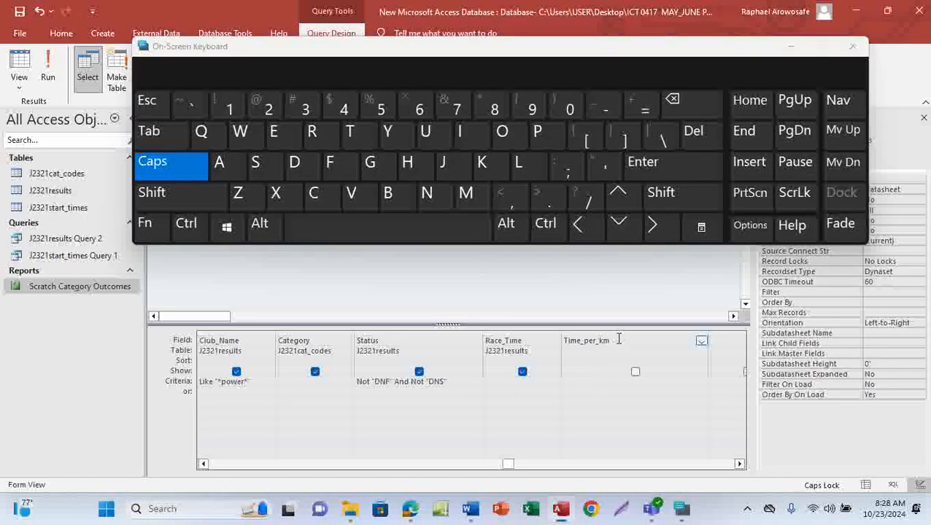
pyautogui.click(164, 192)
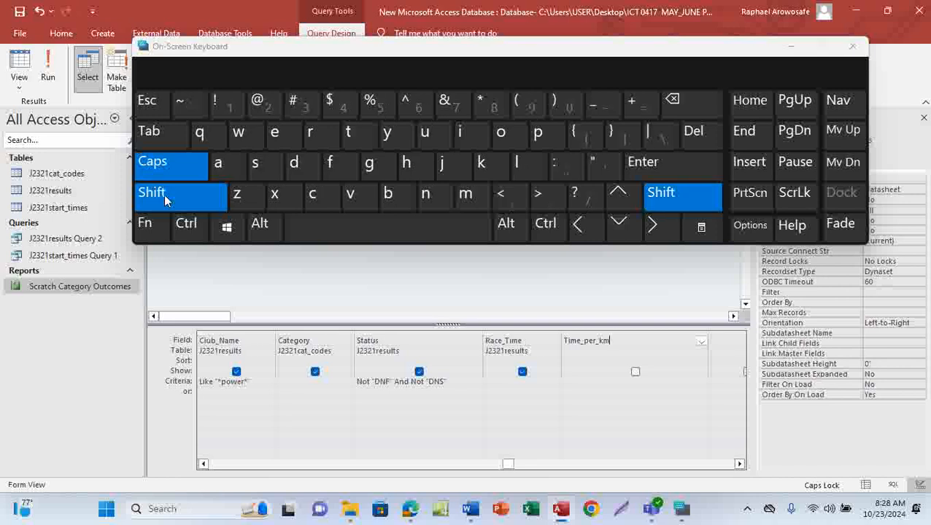
pyautogui.click(553, 169)
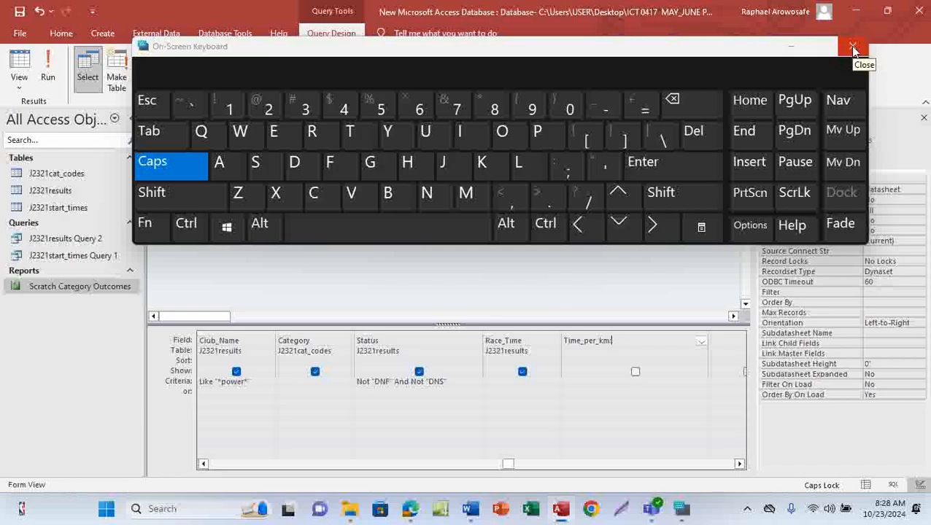
pyautogui.moveTo(591, 51); pyautogui.dragTo(581, 443)
pyautogui.click(621, 340)
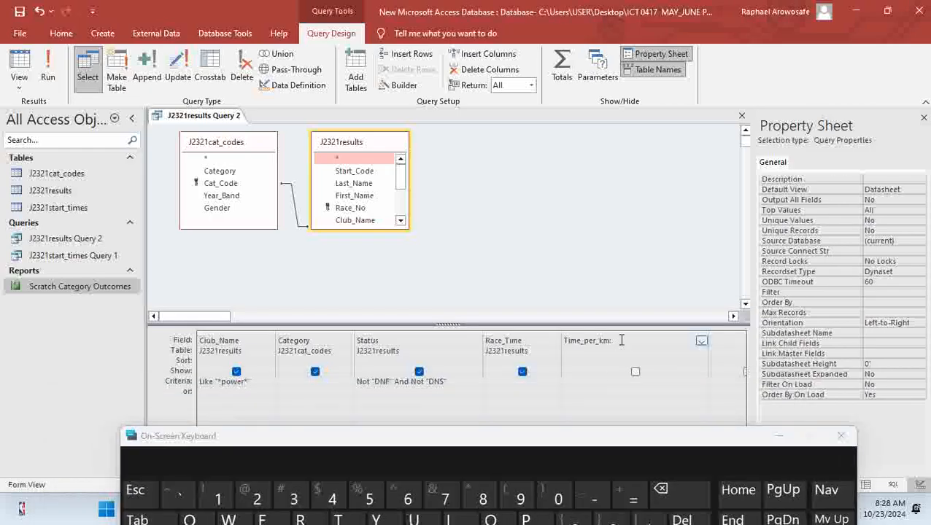
pyautogui.write(':')
pyautogui.moveTo(633, 441); pyautogui.dragTo(633, 201)
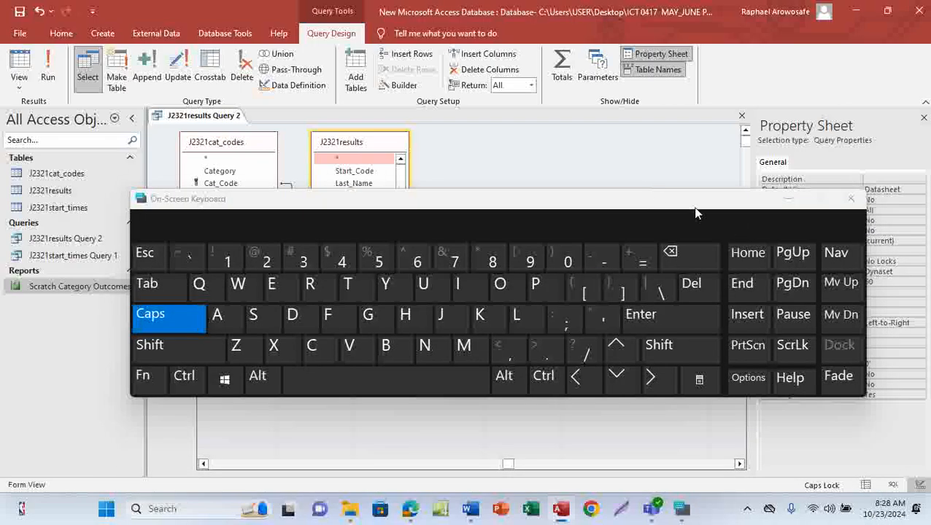
pyautogui.moveTo(656, 199); pyautogui.dragTo(694, 465)
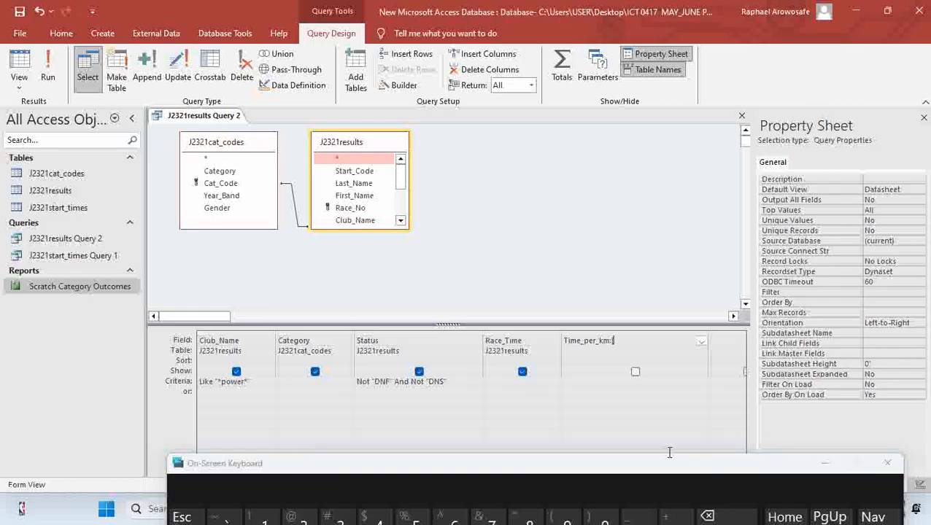
pyautogui.moveTo(657, 469); pyautogui.dragTo(639, 137)
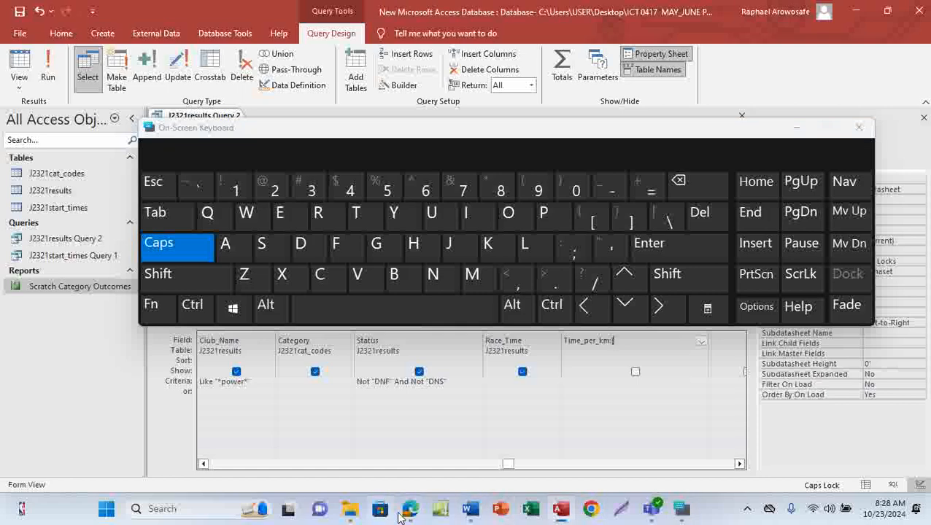
# Step: Switch to the question paper, copy the Race_Time field name, and return to Access with an opening bracket added
pyautogui.click(421, 467)
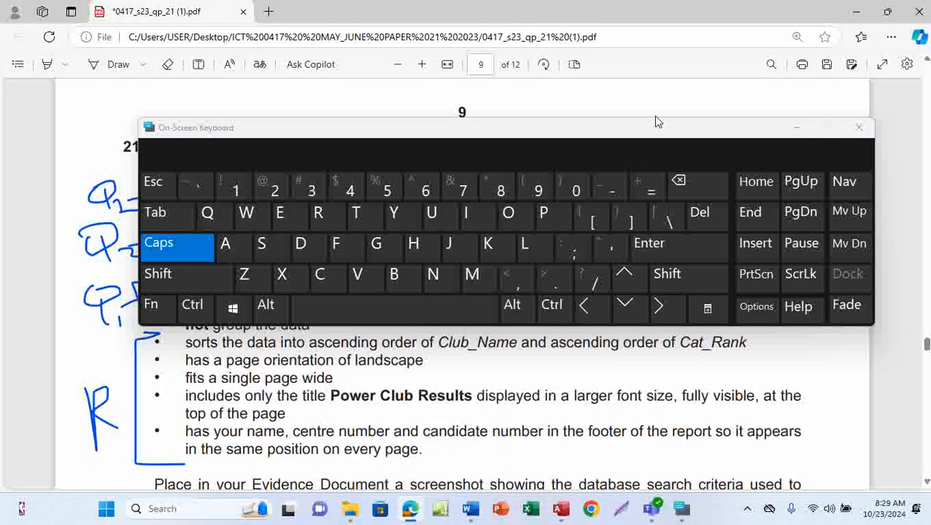
pyautogui.moveTo(618, 133); pyautogui.dragTo(642, 429)
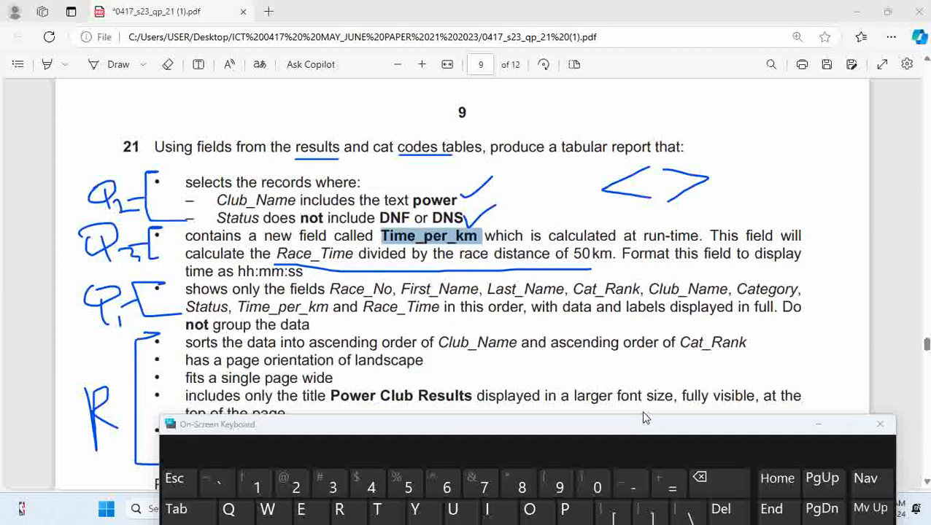
pyautogui.click(641, 410)
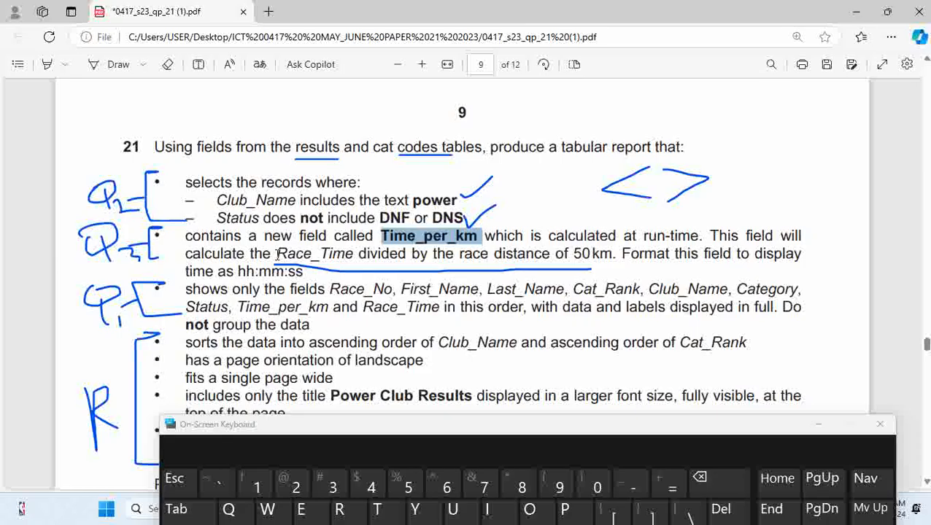
pyautogui.moveTo(277, 254); pyautogui.dragTo(353, 260)
pyautogui.click(352, 256)
pyautogui.moveTo(718, 426); pyautogui.dragTo(678, 108)
pyautogui.moveTo(561, 508)
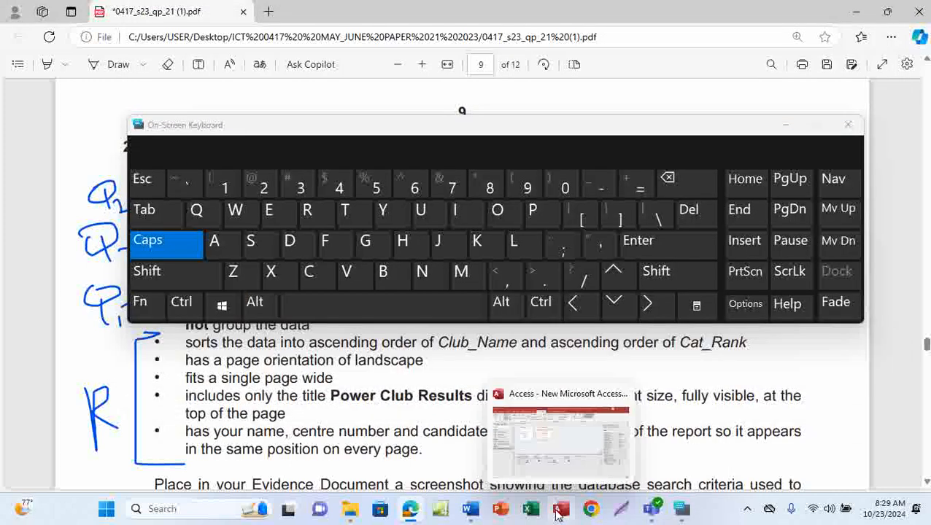
pyautogui.click(572, 447)
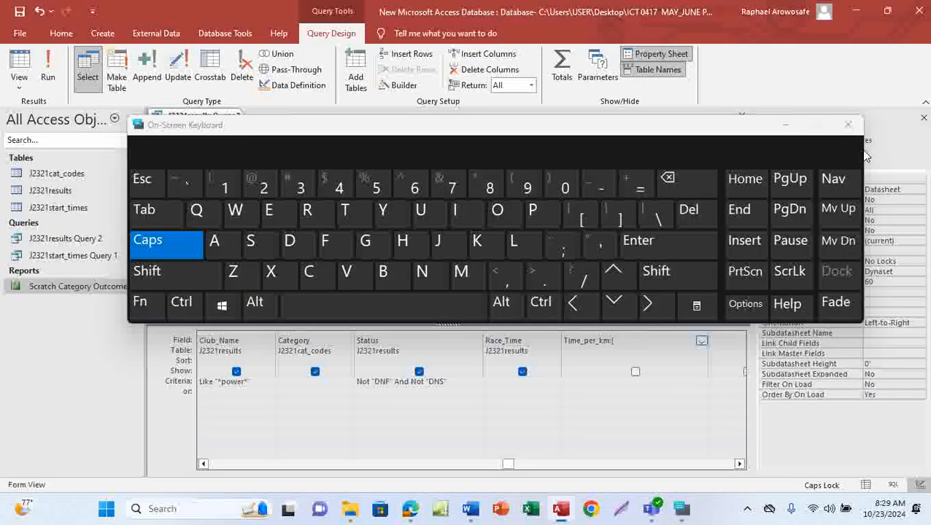
pyautogui.click(848, 125)
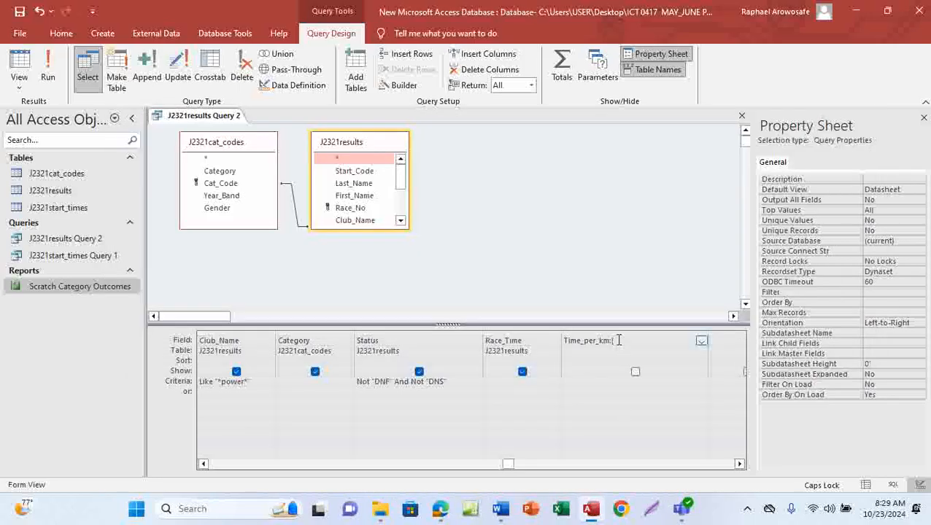
# Step: Complete the field expression as Time_per_km:[Race_Time], adding the closing bracket with the On-Screen Keyboard
pyautogui.write('Race_Time')
pyautogui.click(613, 340)
pyautogui.click(227, 513)
pyautogui.write('ON')
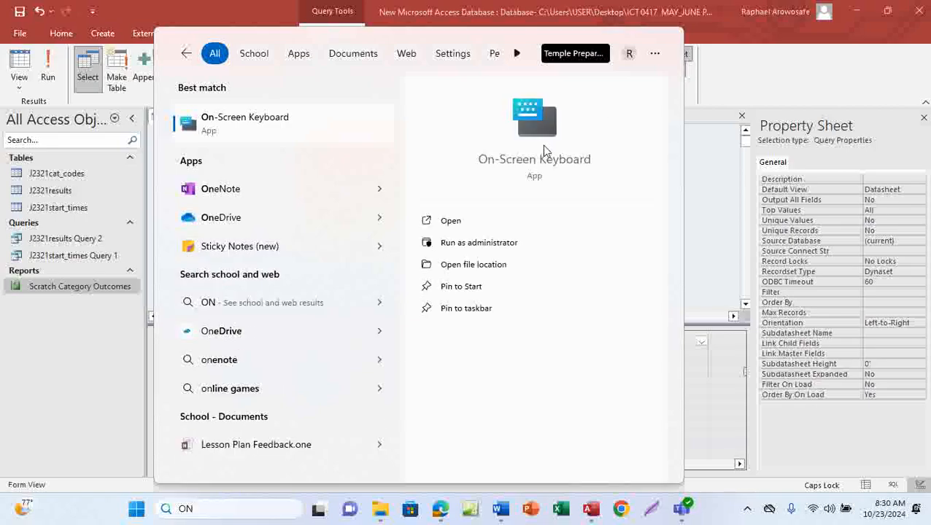
pyautogui.click(542, 144)
pyautogui.moveTo(634, 136); pyautogui.dragTo(627, 59)
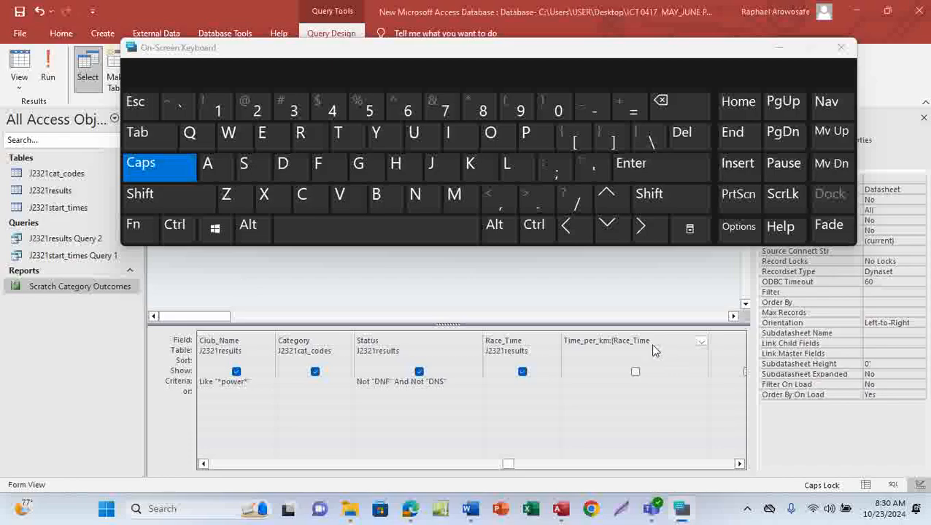
pyautogui.click(615, 143)
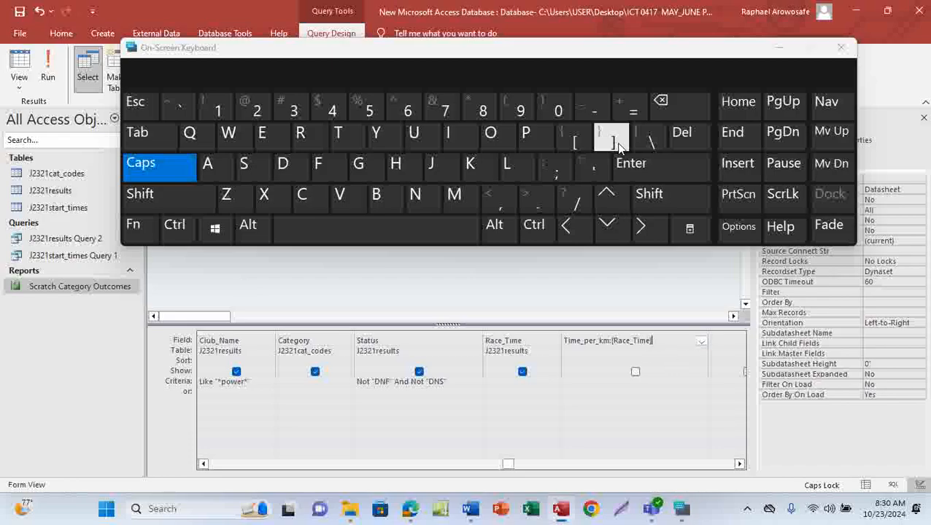
pyautogui.click(842, 48)
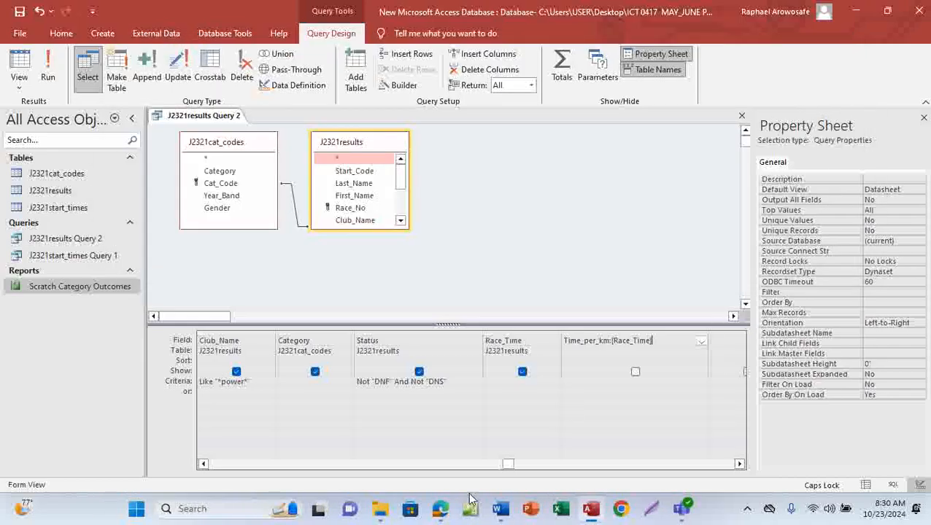
# Step: Divide the calculated field by 50 so it reads Time_per_km:[Race_Time]/50
pyautogui.moveTo(440, 508)
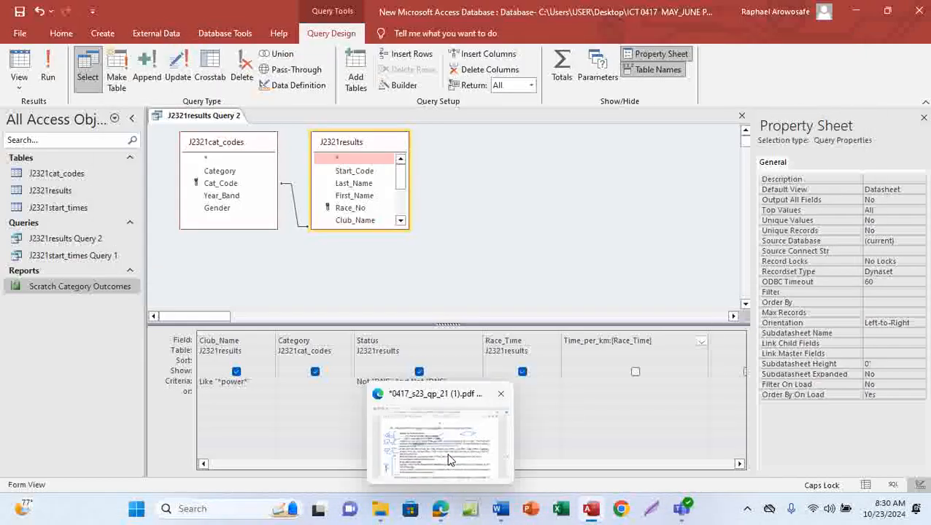
pyautogui.moveTo(449, 460)
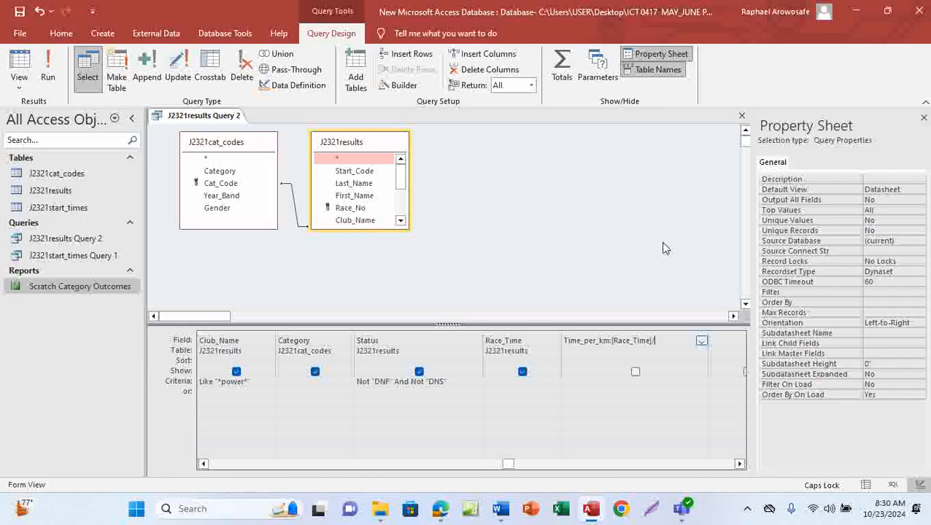
pyautogui.write('50')
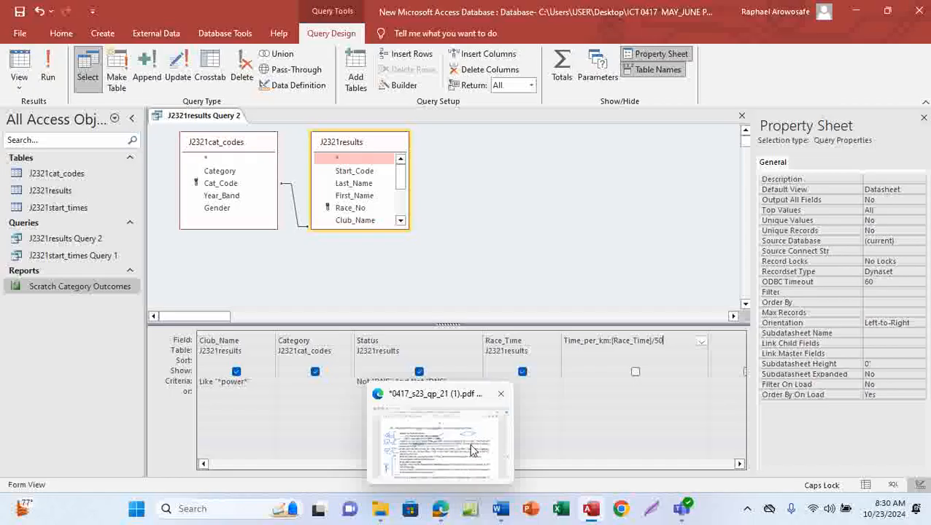
# Step: Switch to the question paper, copy the hh:mm:ss display format, and return to Access
pyautogui.click(473, 450)
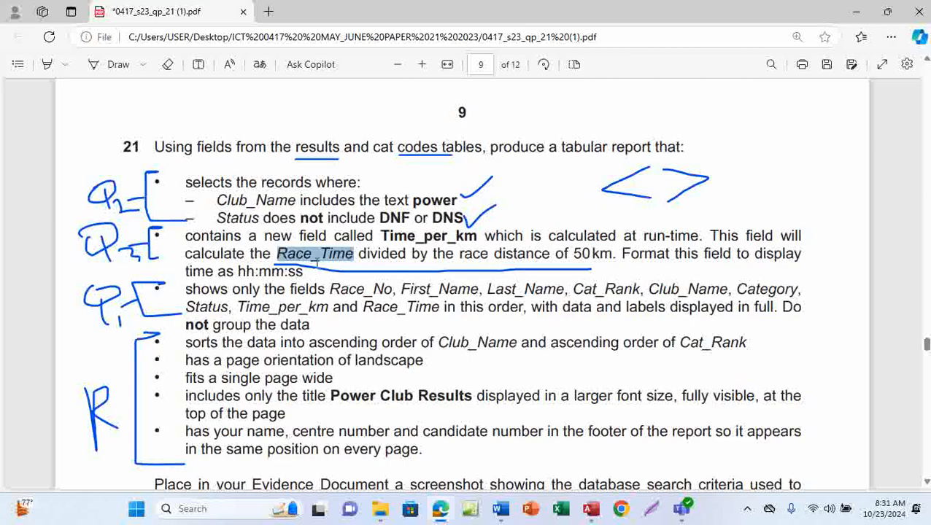
pyautogui.moveTo(237, 272)
pyautogui.mouseDown()
pyautogui.moveTo(278, 271)
pyautogui.moveTo(240, 276)
pyautogui.mouseUp()
pyautogui.hotkey('ctrl', 'c')
pyautogui.click(234, 271)
pyautogui.click(296, 269)
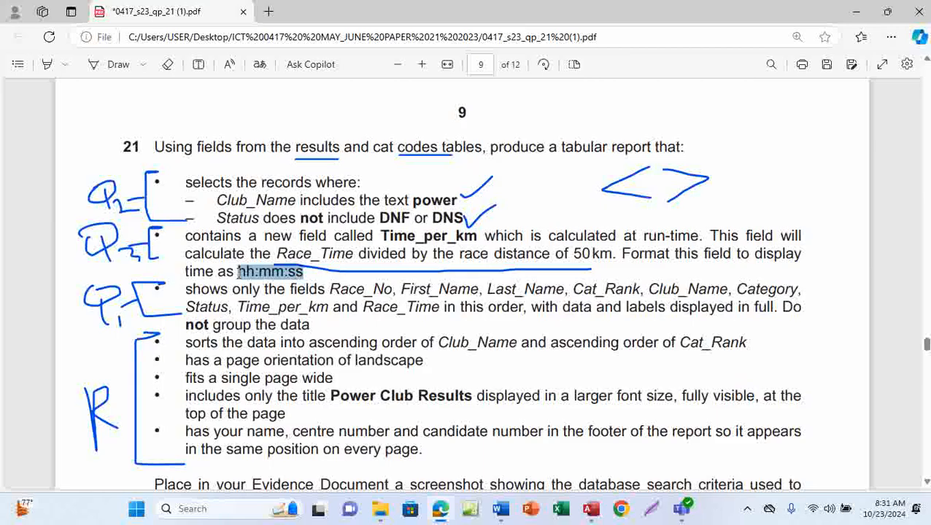
pyautogui.moveTo(591, 508)
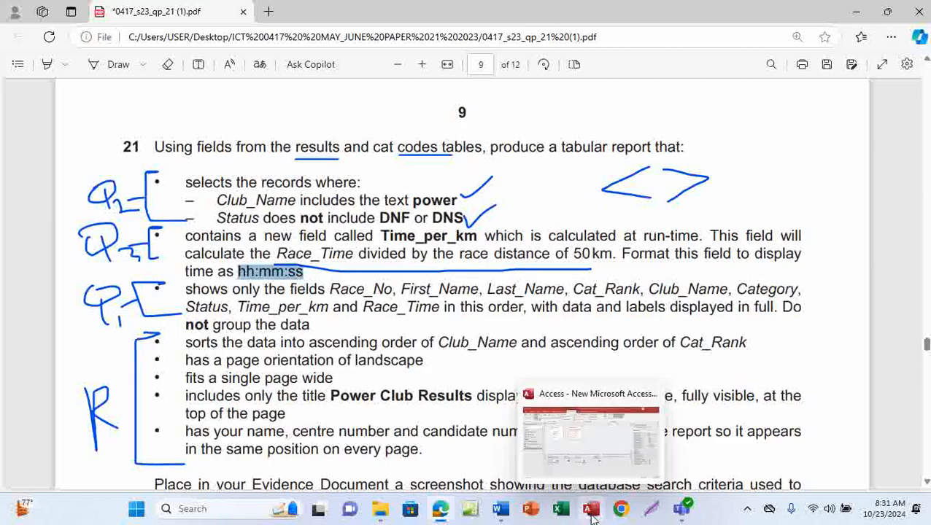
pyautogui.click(600, 444)
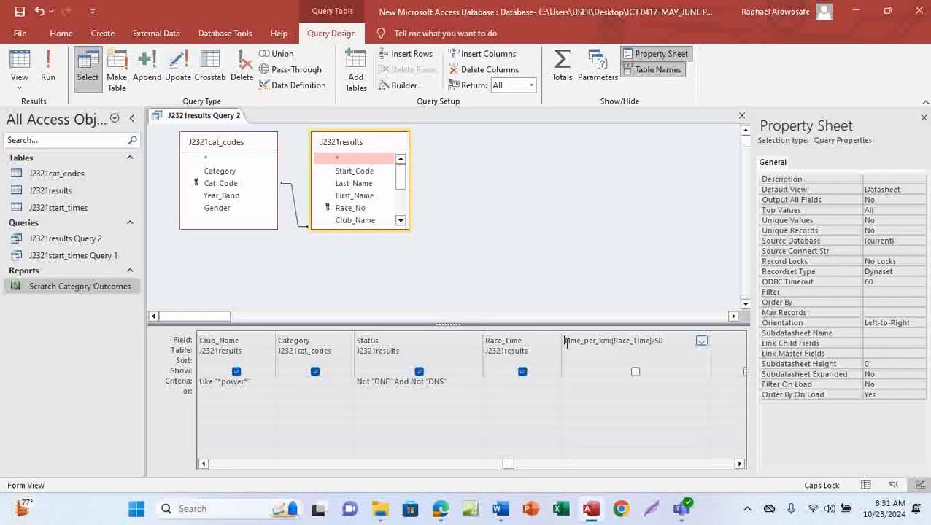
# Step: Set the Time_per_km field's Format property to hh:nn:ss, save the query and run it
pyautogui.click(612, 359)
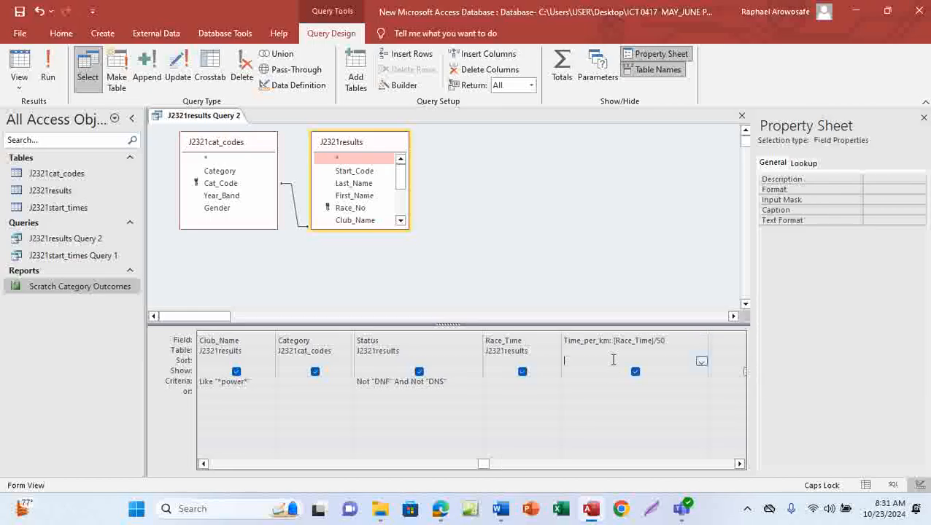
pyautogui.click(569, 341)
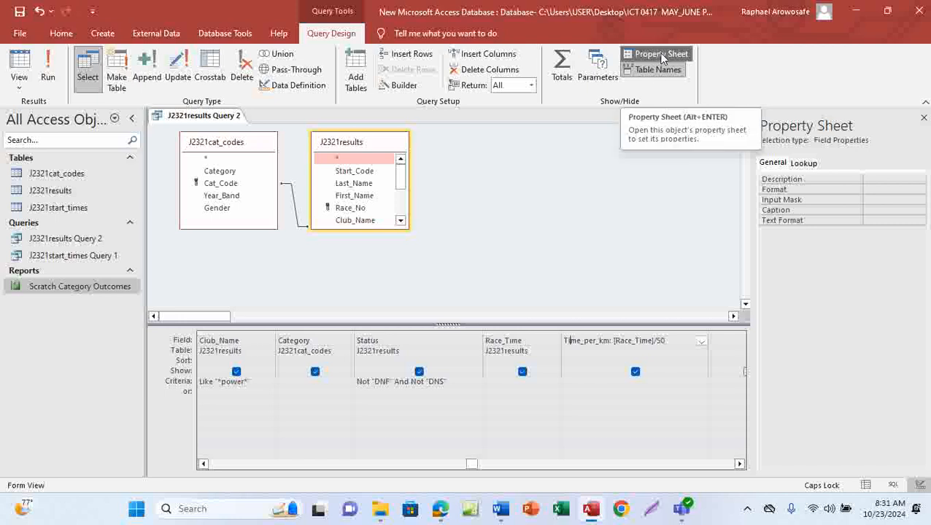
pyautogui.click(865, 188)
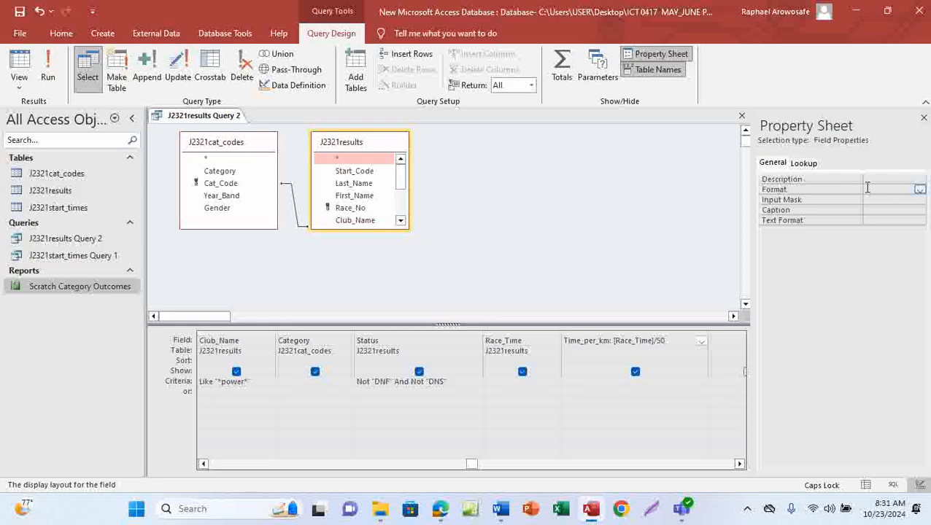
pyautogui.hotkey('ctrl', 'v')
pyautogui.hotkey('ctrl', 's')
pyautogui.click(48, 79)
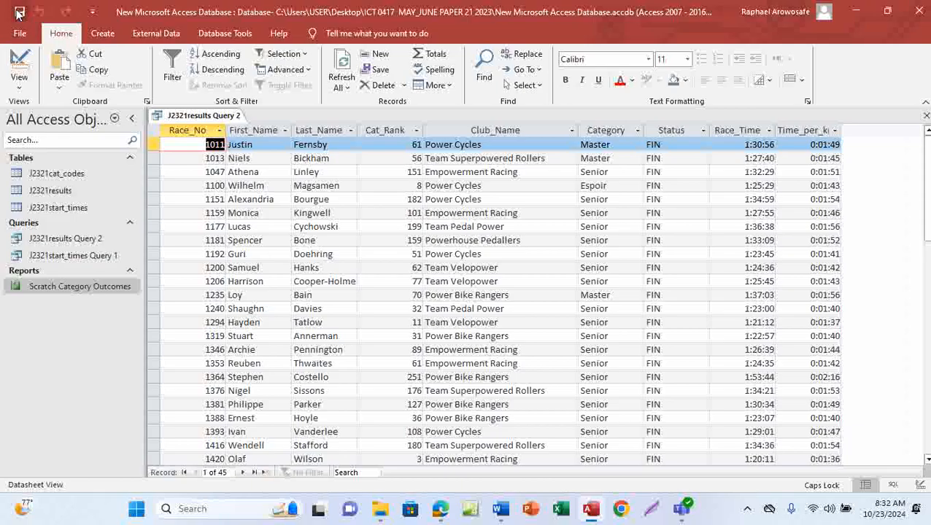
# Step: Switch to the question paper, turn on the Draw tool, review the report requirements, and return to Access
pyautogui.click(440, 509)
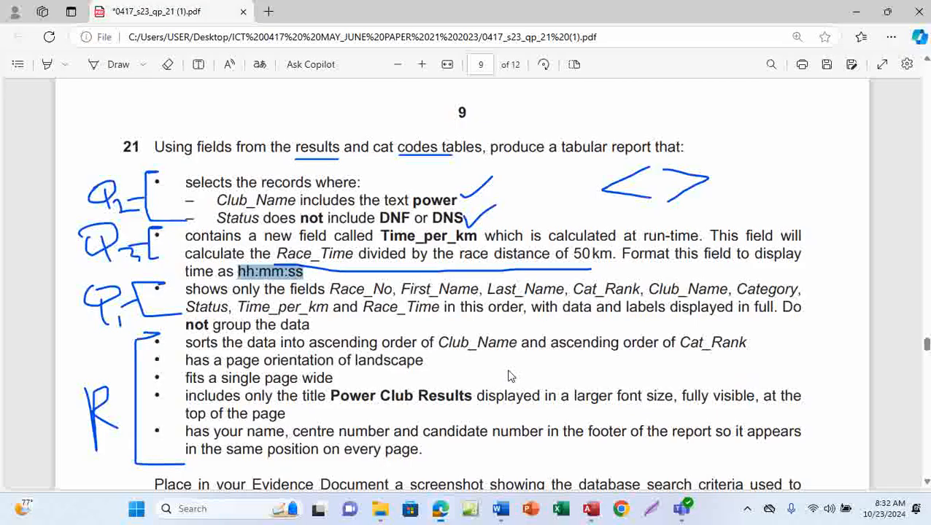
pyautogui.click(110, 64)
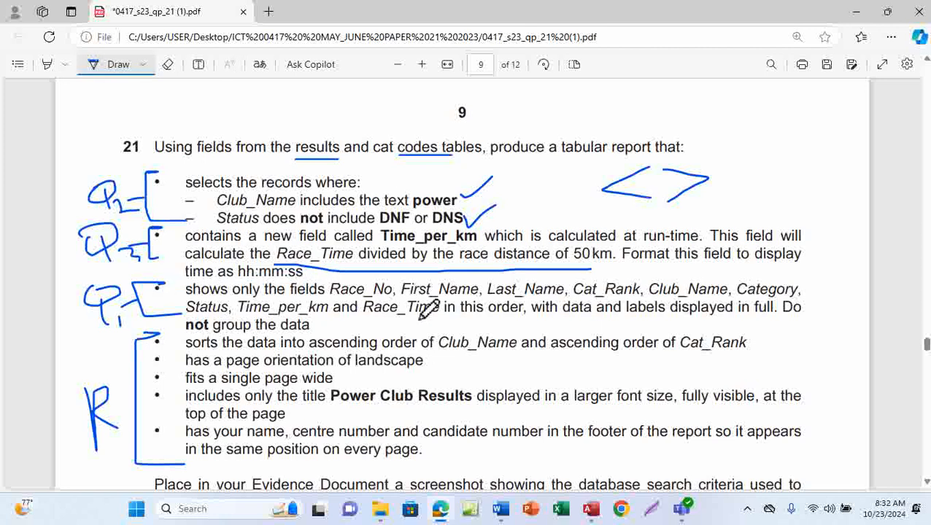
pyautogui.scroll(-1, 431, 308)
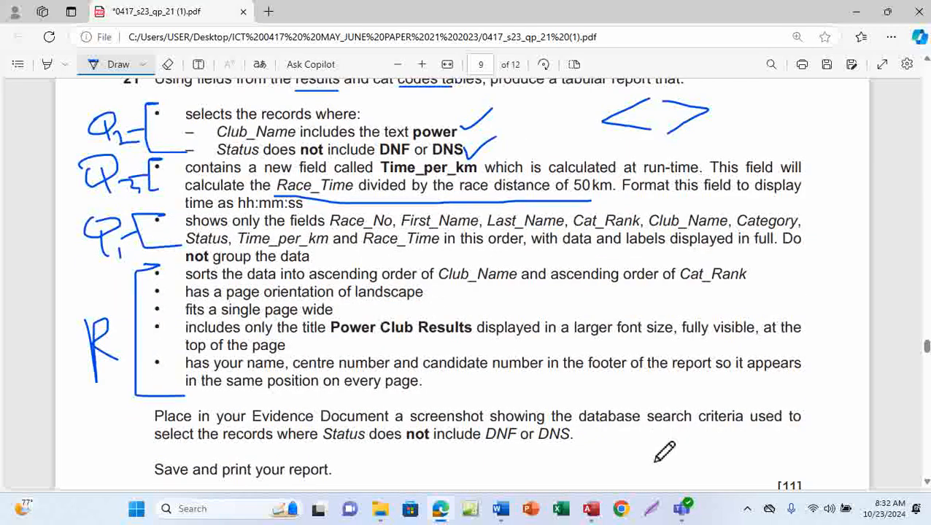
pyautogui.click(608, 430)
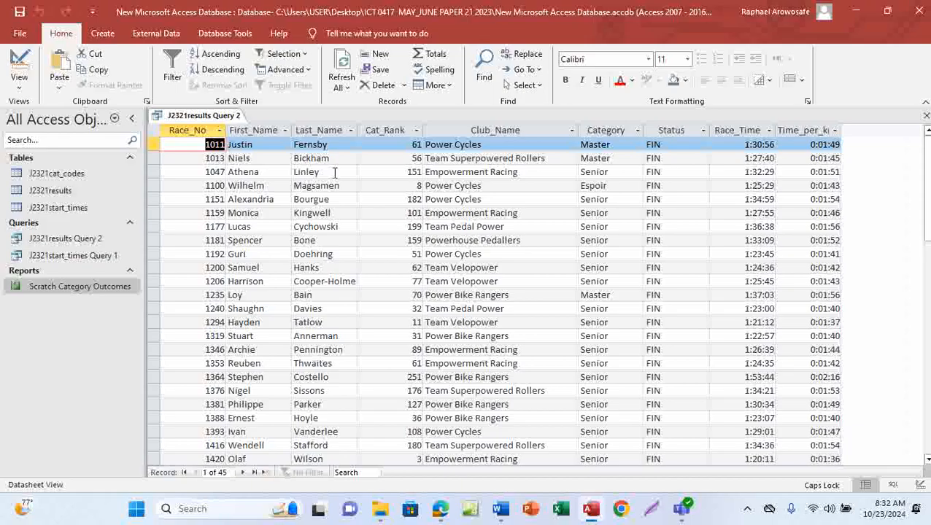
# Step: Save the J2321results Query 2 query and close it
pyautogui.rightClick(207, 118)
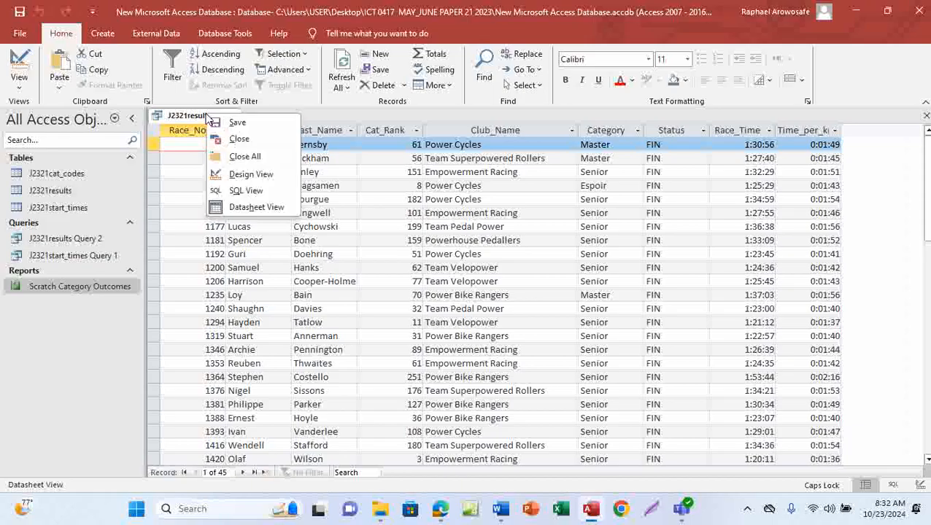
pyautogui.click(250, 123)
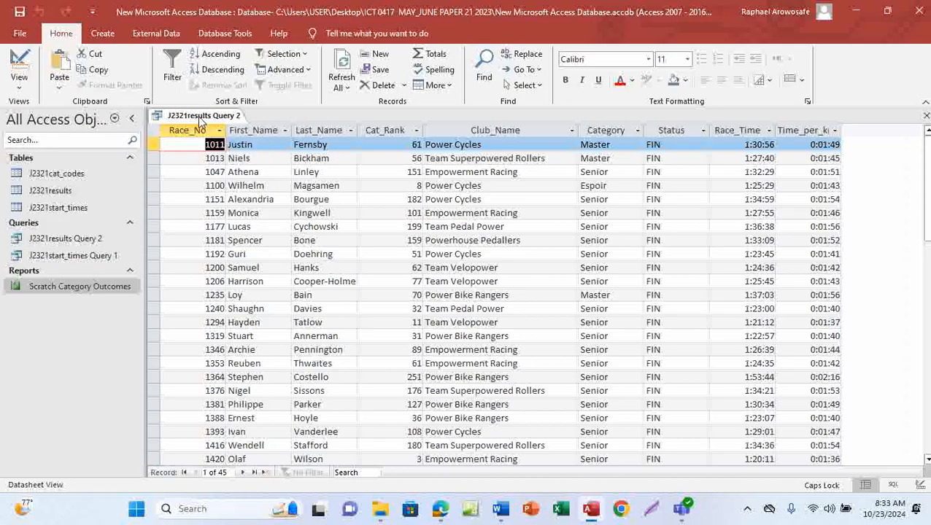
pyautogui.rightClick(197, 117)
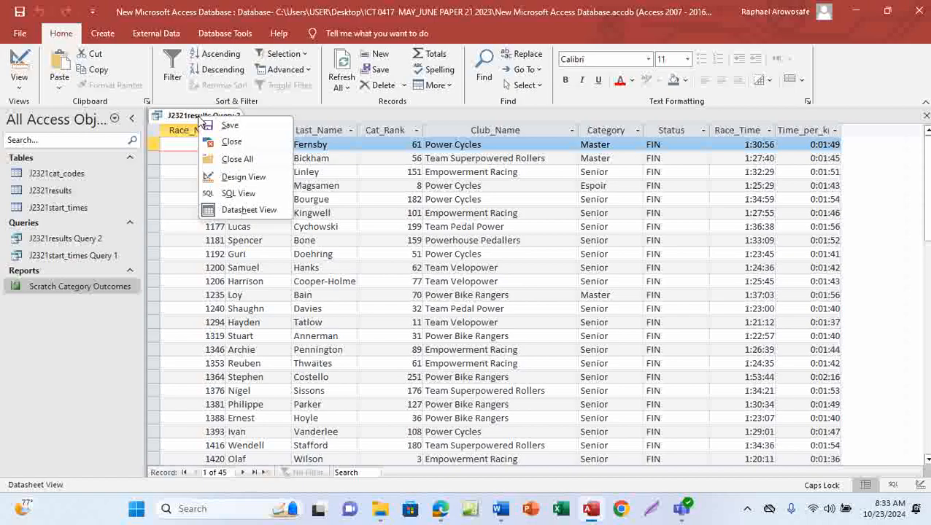
pyautogui.click(232, 143)
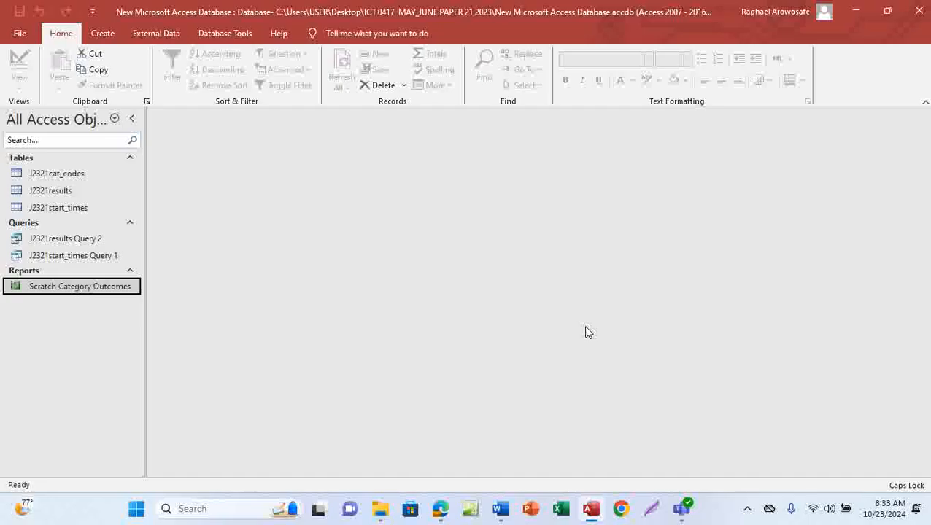
# Step: Start the Report Wizard on J2321results Query 2, add all its fields, and move to the next page
pyautogui.click(103, 33)
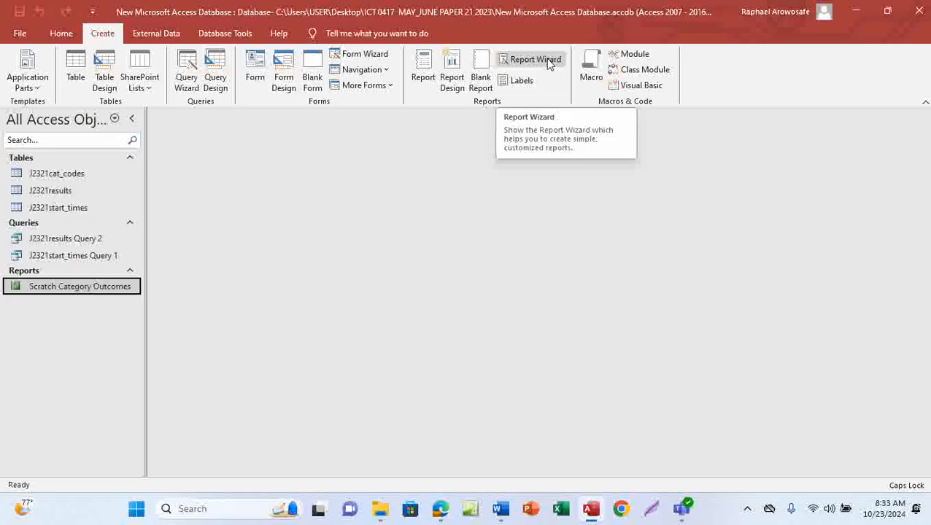
pyautogui.click(549, 62)
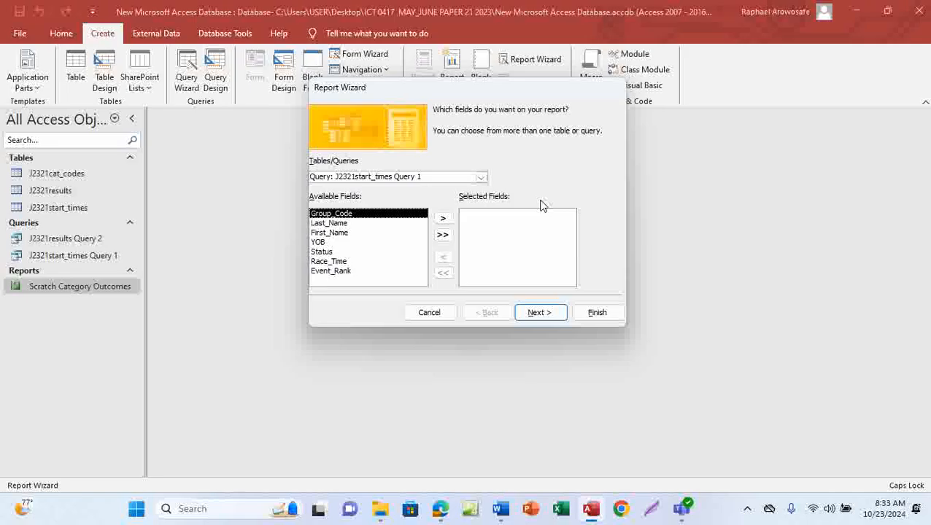
pyautogui.click(482, 178)
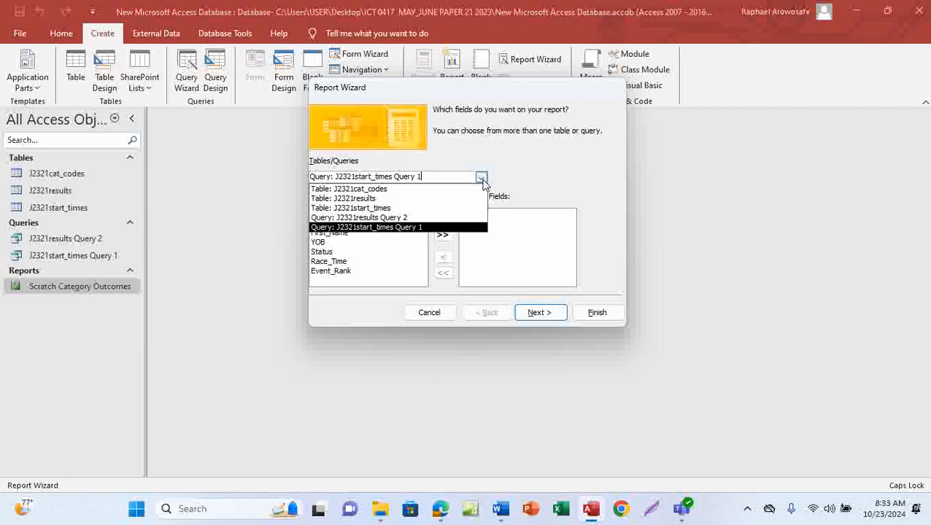
pyautogui.click(435, 216)
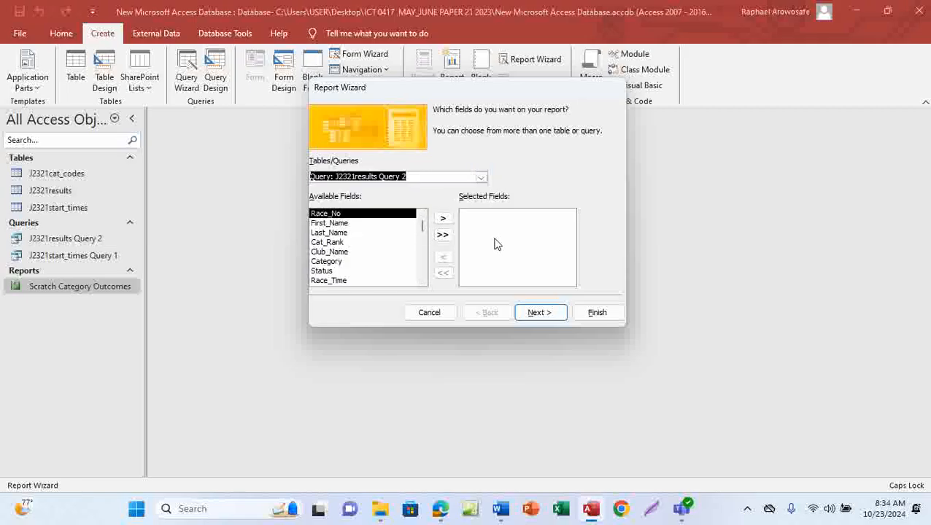
pyautogui.click(443, 236)
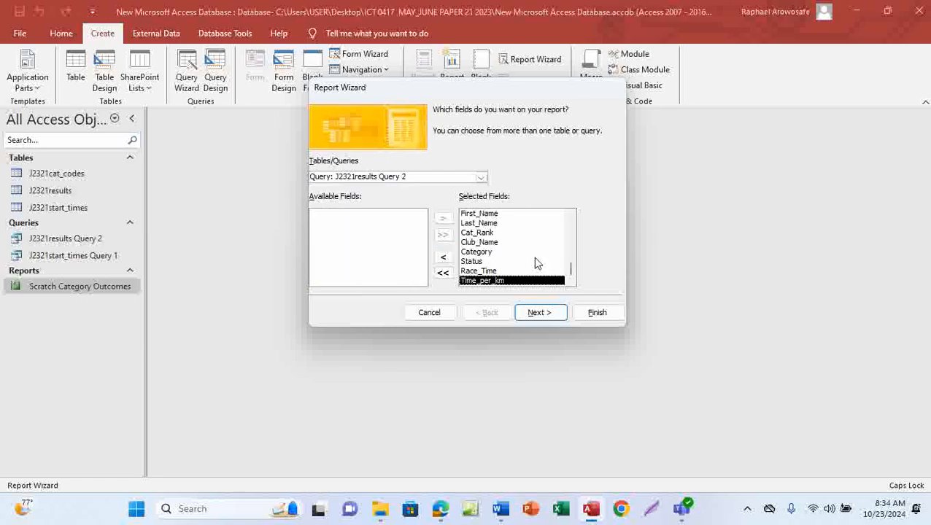
pyautogui.click(536, 312)
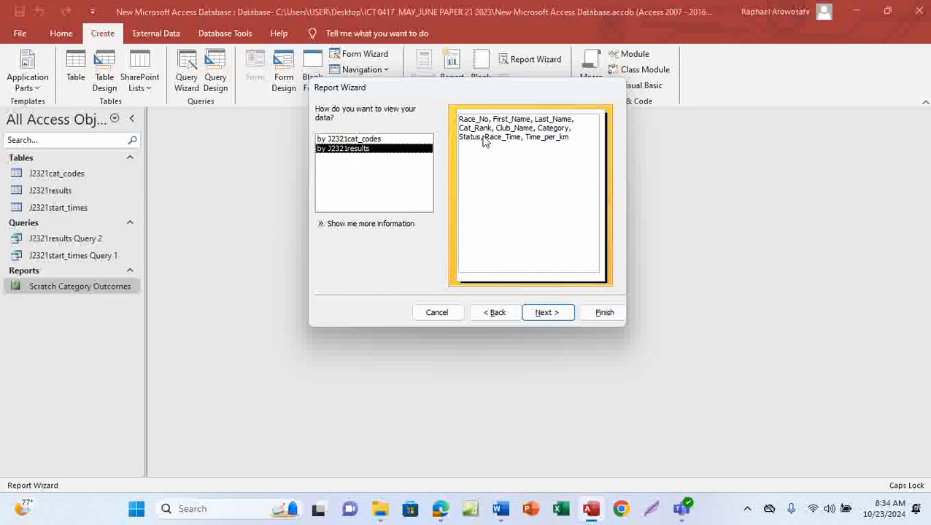
# Step: Switch to the question paper, underline the 'Do not group the data' requirement, and return to Access
pyautogui.moveTo(442, 510)
pyautogui.click(459, 424)
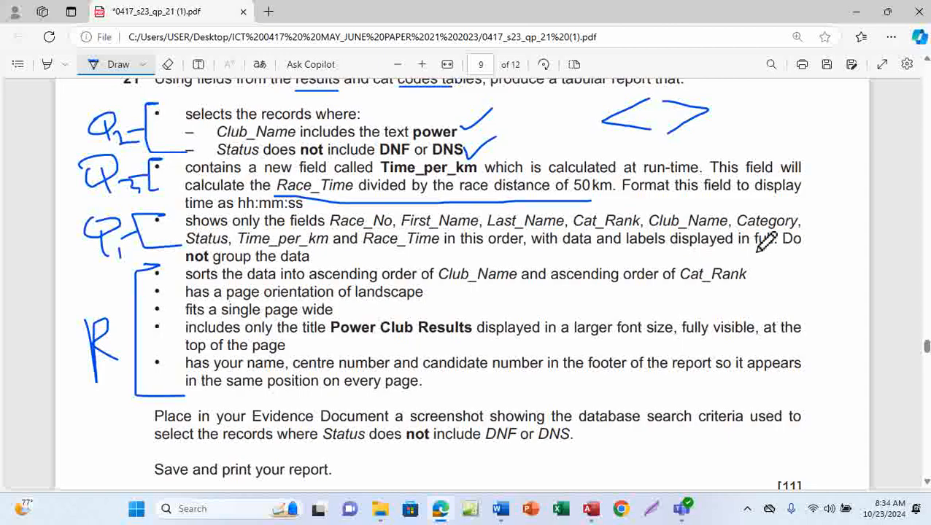
pyautogui.moveTo(187, 267); pyautogui.dragTo(312, 267)
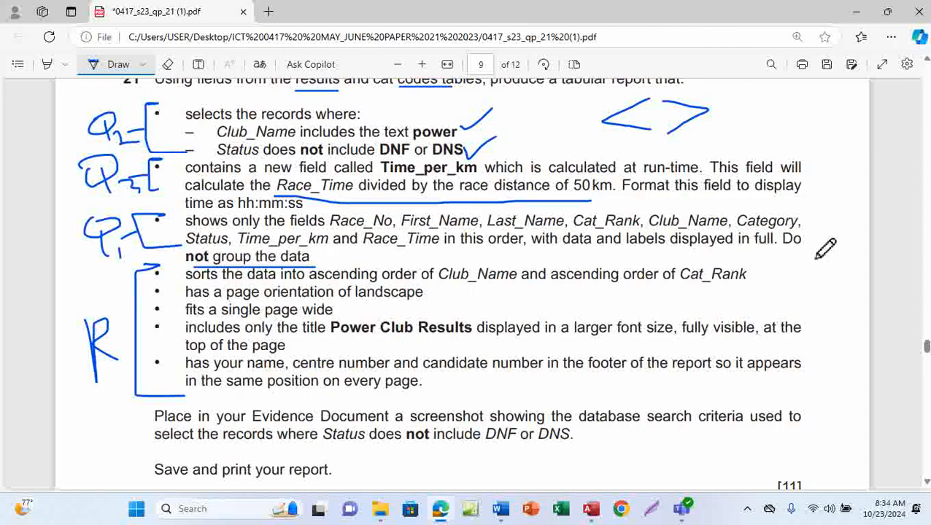
pyautogui.moveTo(785, 250); pyautogui.dragTo(810, 248)
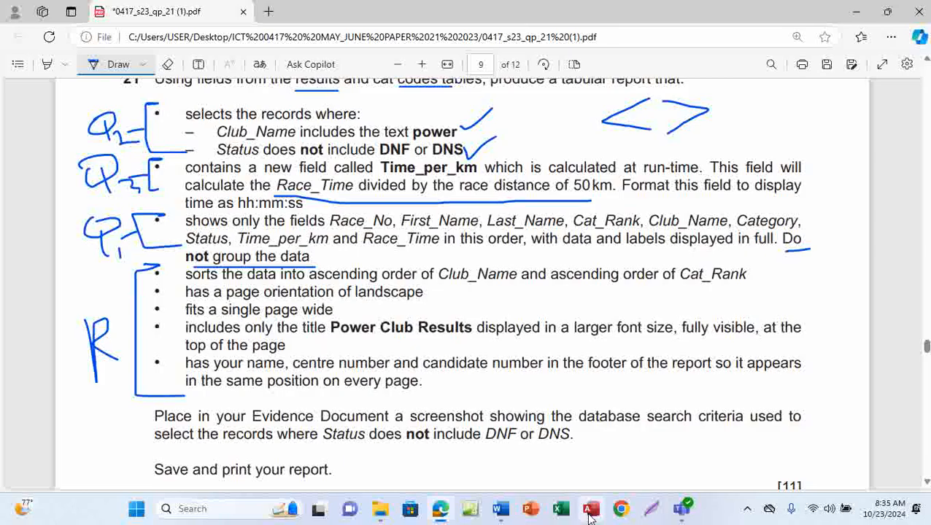
pyautogui.click(600, 434)
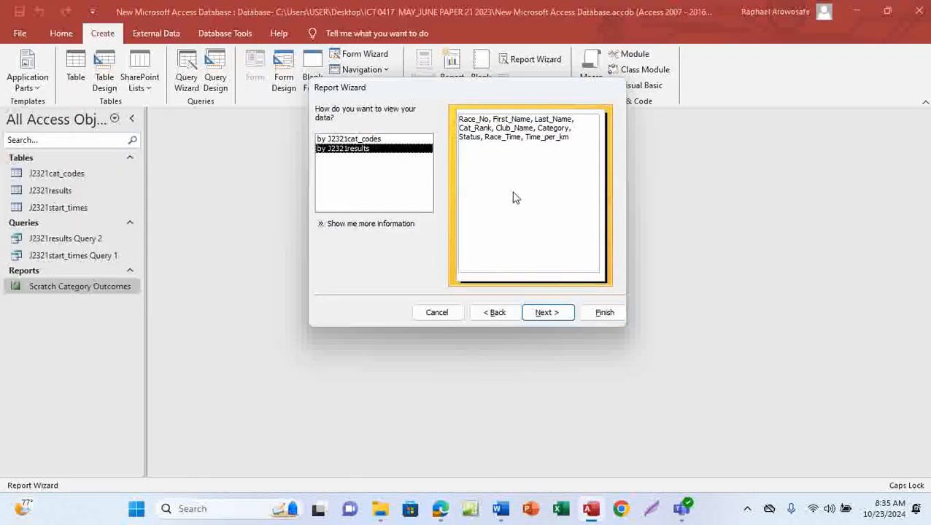
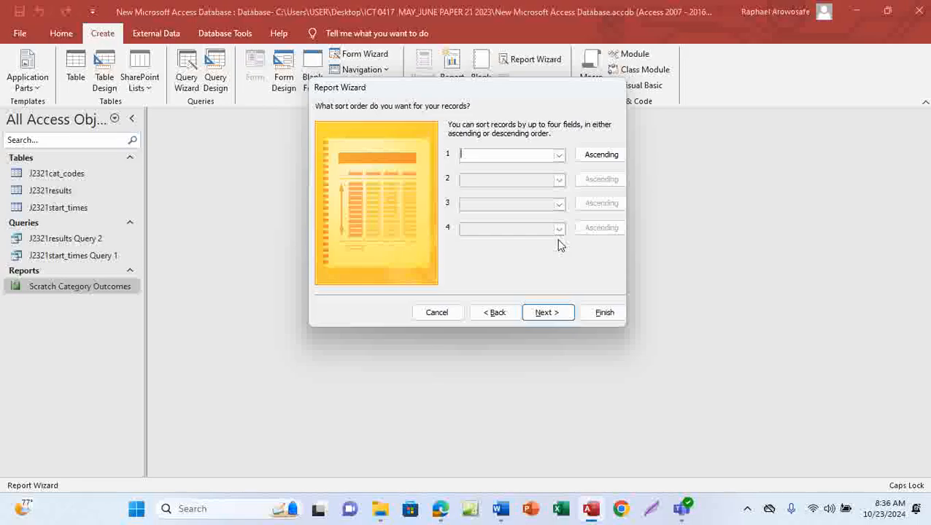
# Step: Mark the sort requirement on the question paper, return to Access, and skip the wizard's sort order page
pyautogui.moveTo(437, 507)
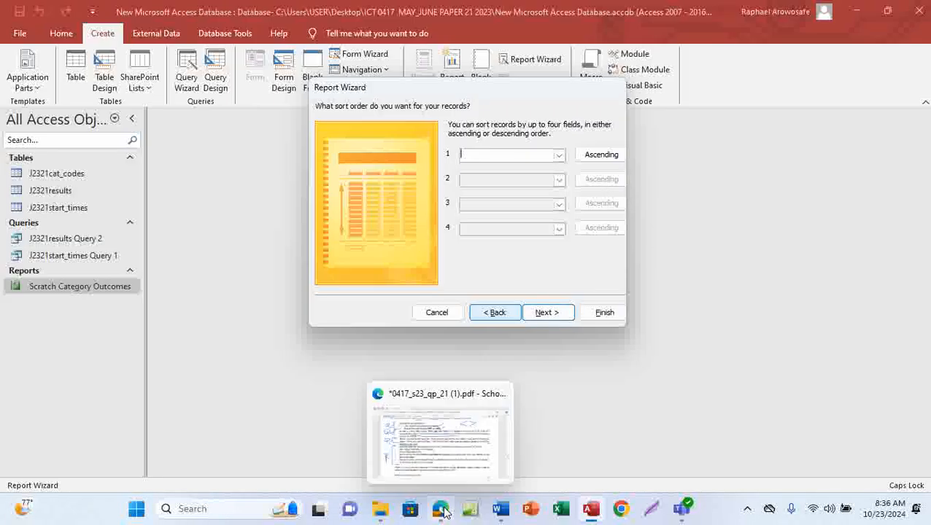
pyautogui.click(449, 430)
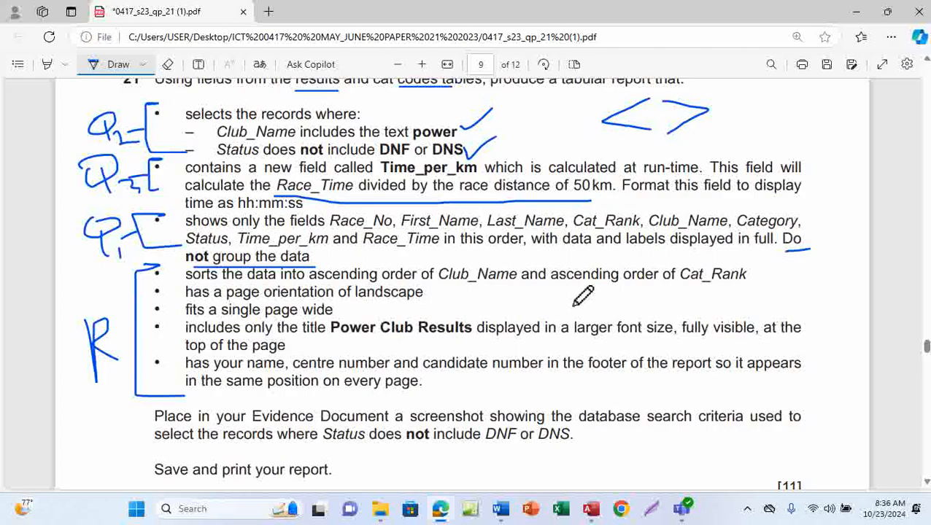
pyautogui.moveTo(748, 276)
pyautogui.mouseDown()
pyautogui.moveTo(810, 278)
pyautogui.moveTo(816, 292)
pyautogui.moveTo(831, 274)
pyautogui.moveTo(839, 283)
pyautogui.mouseUp()
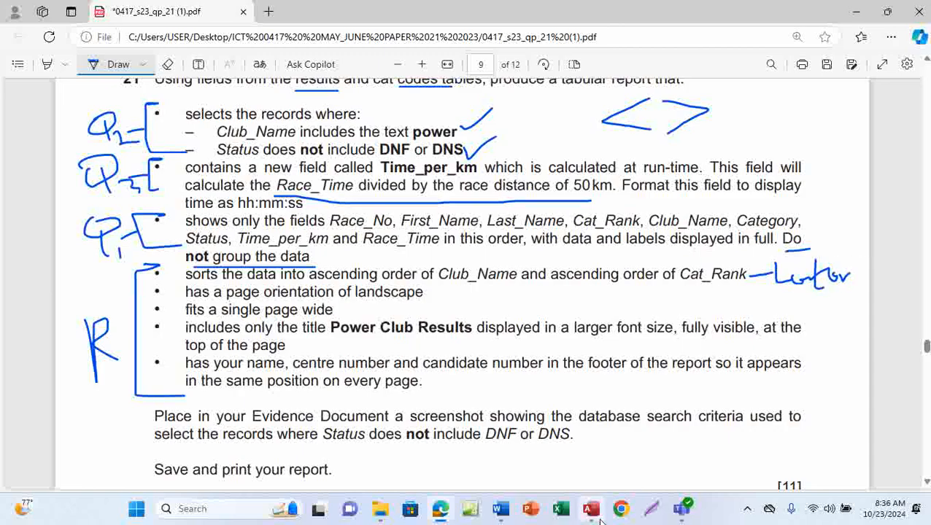
pyautogui.moveTo(590, 509)
pyautogui.click(620, 448)
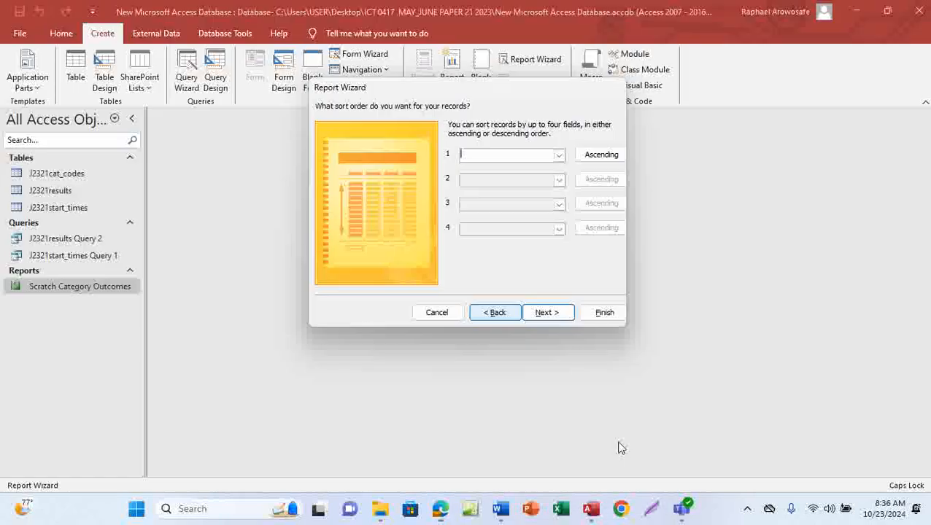
pyautogui.click(541, 316)
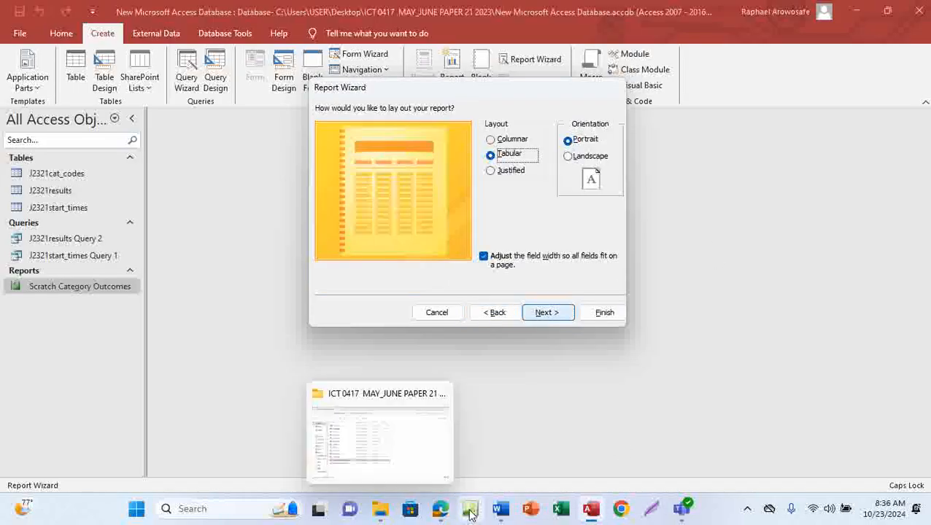
# Step: Switch to the question paper, tick the landscape orientation requirement, and return to Access
pyautogui.moveTo(440, 508)
pyautogui.click(453, 445)
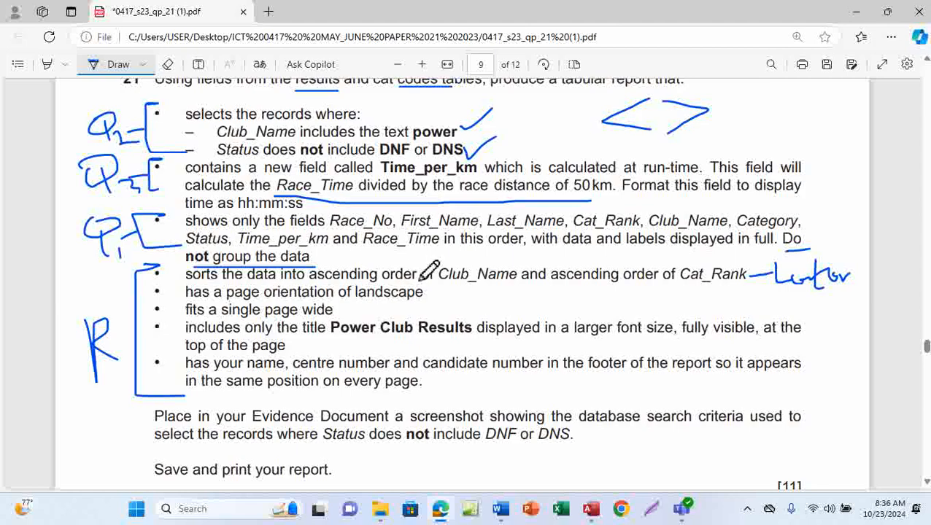
pyautogui.moveTo(429, 297); pyautogui.dragTo(471, 289)
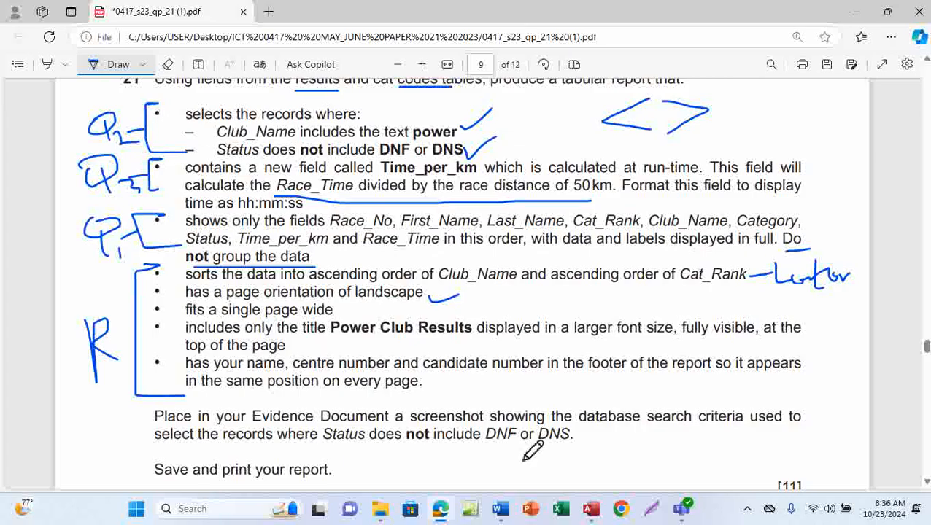
pyautogui.moveTo(591, 509)
pyautogui.click(598, 450)
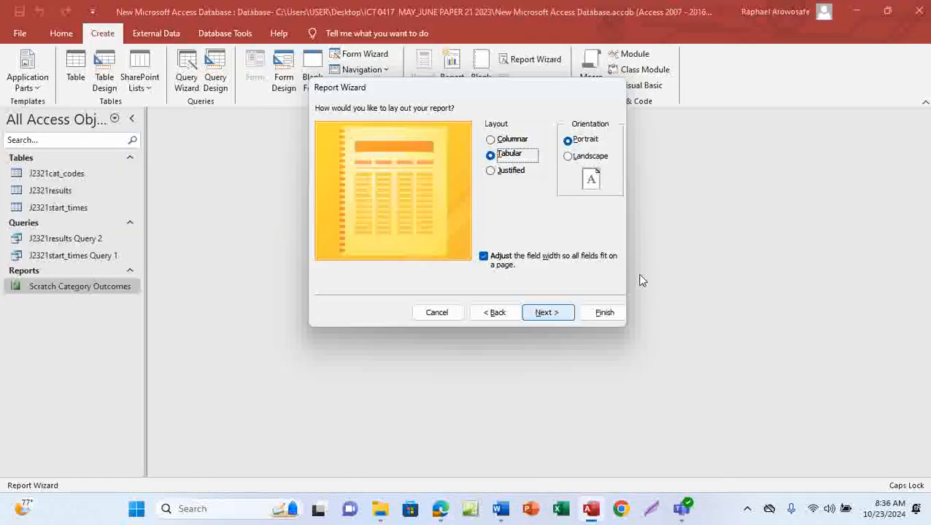
# Step: Choose landscape orientation for the tabular report layout and continue
pyautogui.click(569, 157)
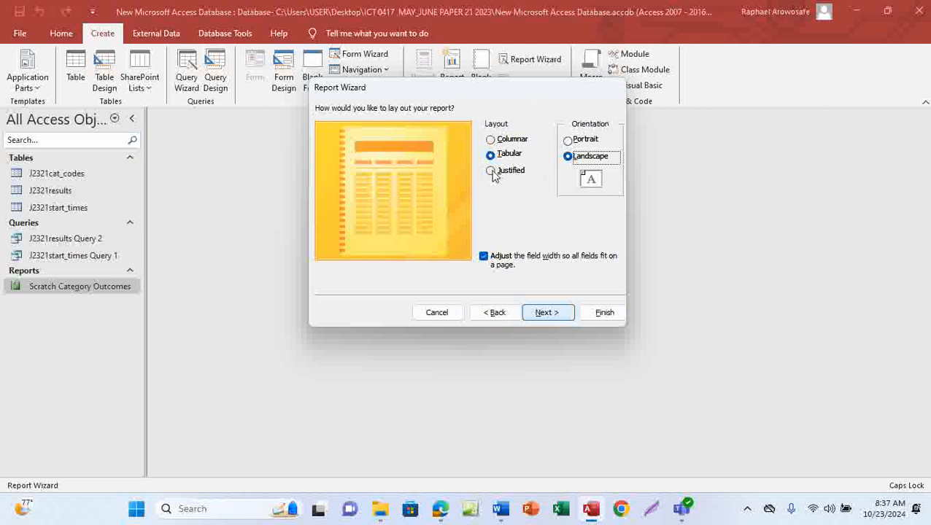
pyautogui.click(547, 313)
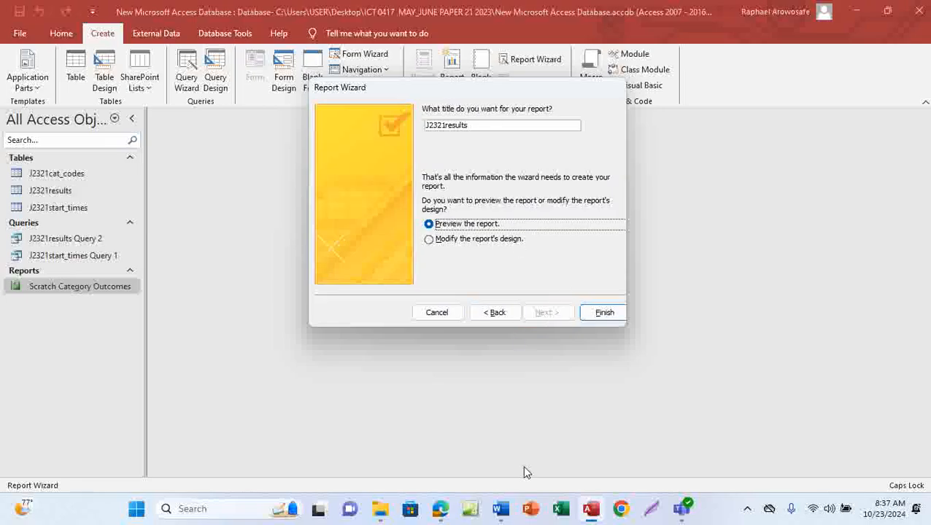
# Step: Switch to the question paper, turn off Draw, select the required title Power Club Results, and return to Access
pyautogui.moveTo(440, 509)
pyautogui.click(441, 436)
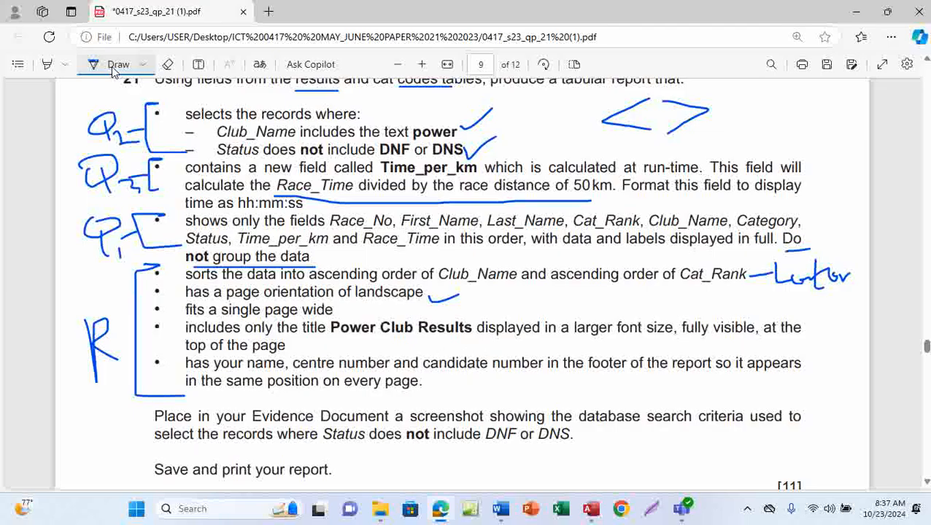
pyautogui.click(125, 68)
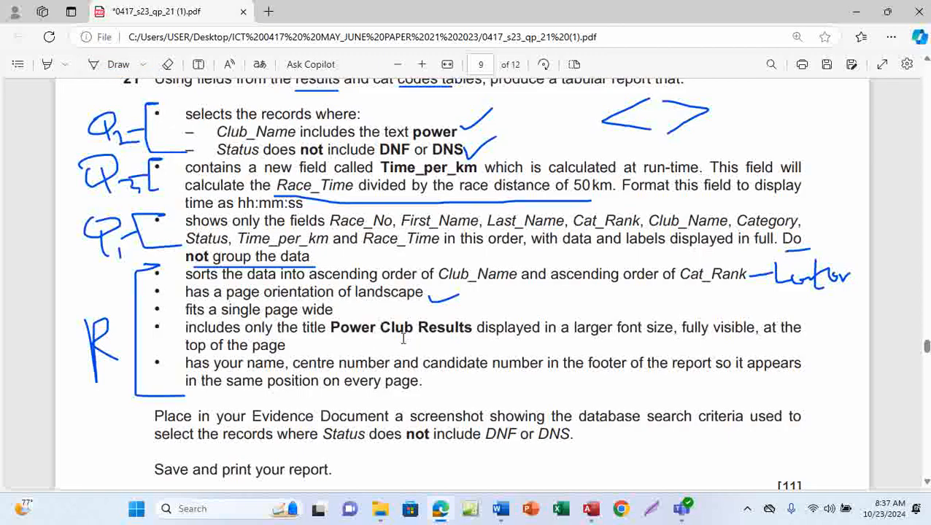
pyautogui.moveTo(330, 327); pyautogui.dragTo(474, 331)
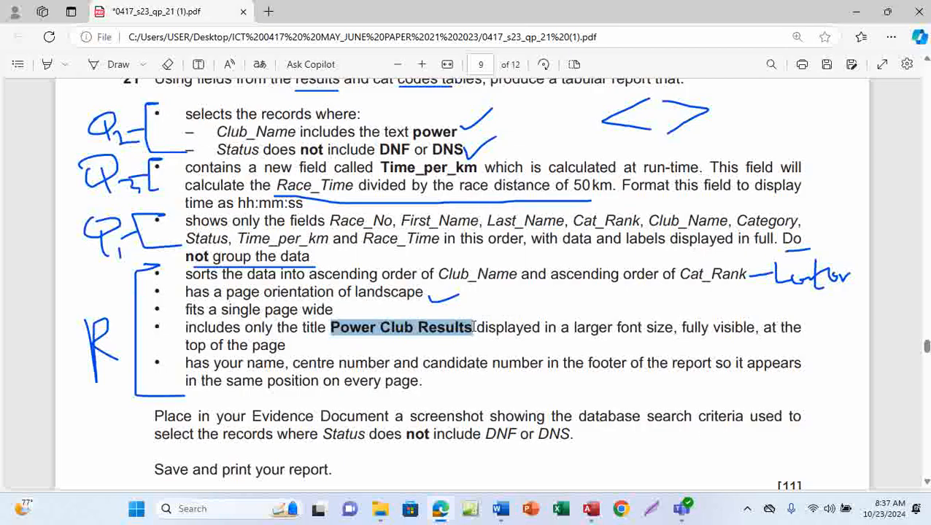
pyautogui.click(591, 508)
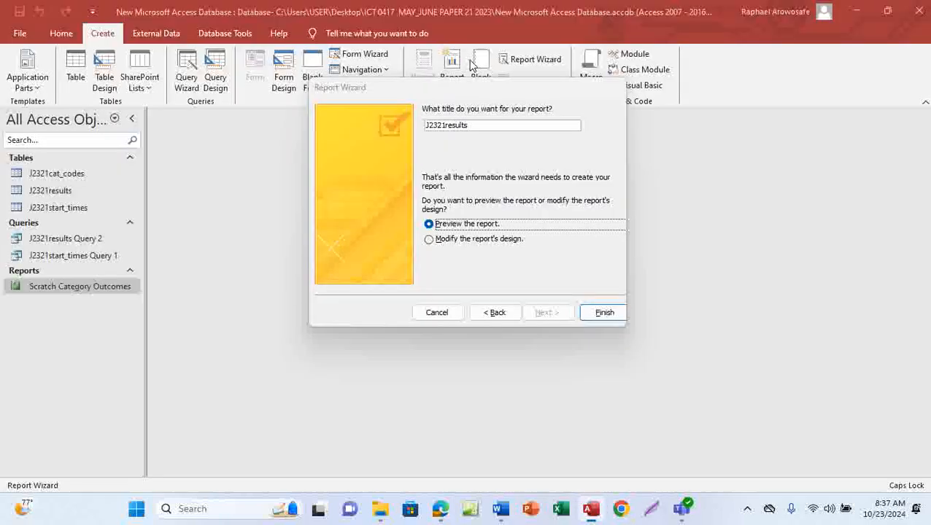
# Step: Title the report Power Club Results and finish the wizard with a preview
pyautogui.moveTo(481, 126); pyautogui.dragTo(420, 132)
pyautogui.write('Power Club Results')
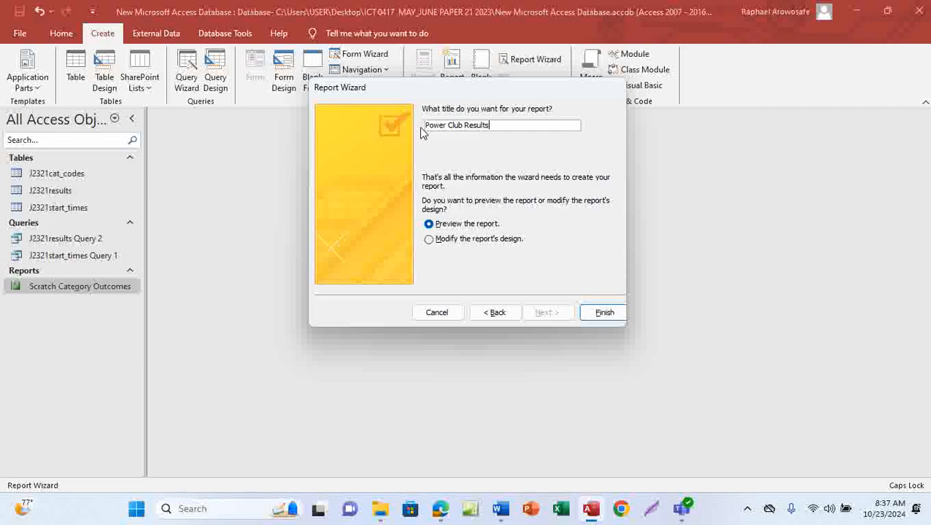
pyautogui.click(605, 315)
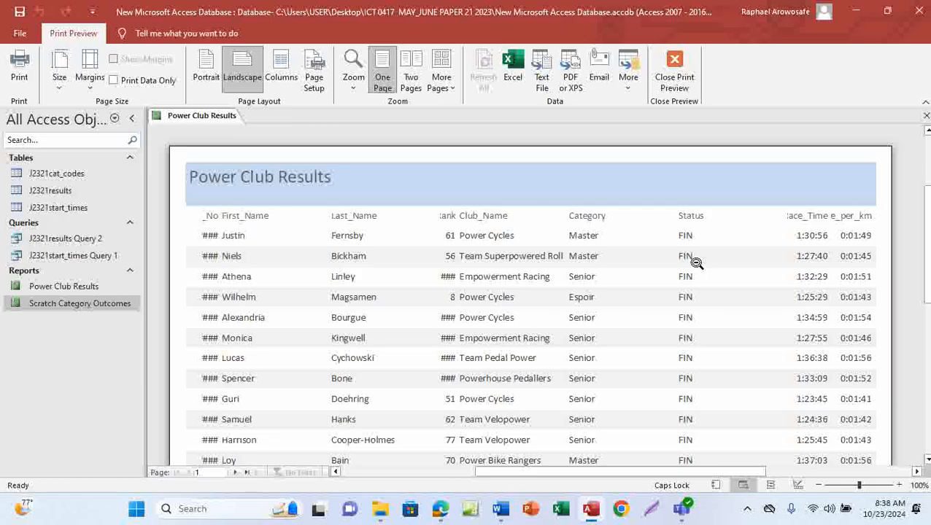
# Step: Close the print preview and switch the report to Layout View
pyautogui.click(674, 74)
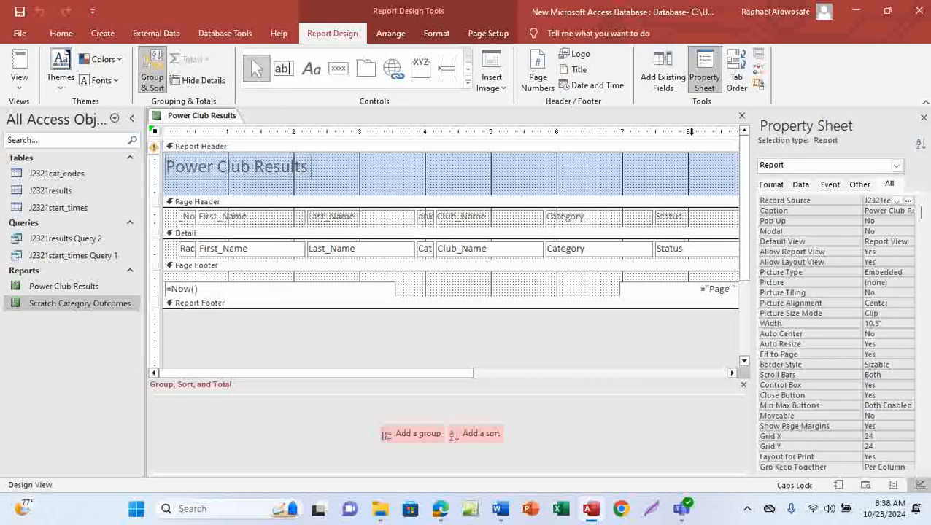
pyautogui.click(62, 37)
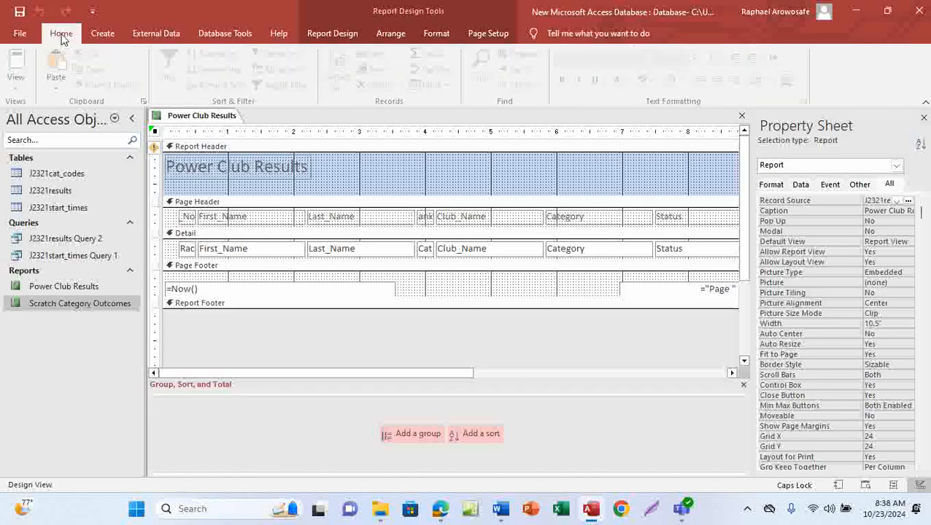
pyautogui.click(22, 91)
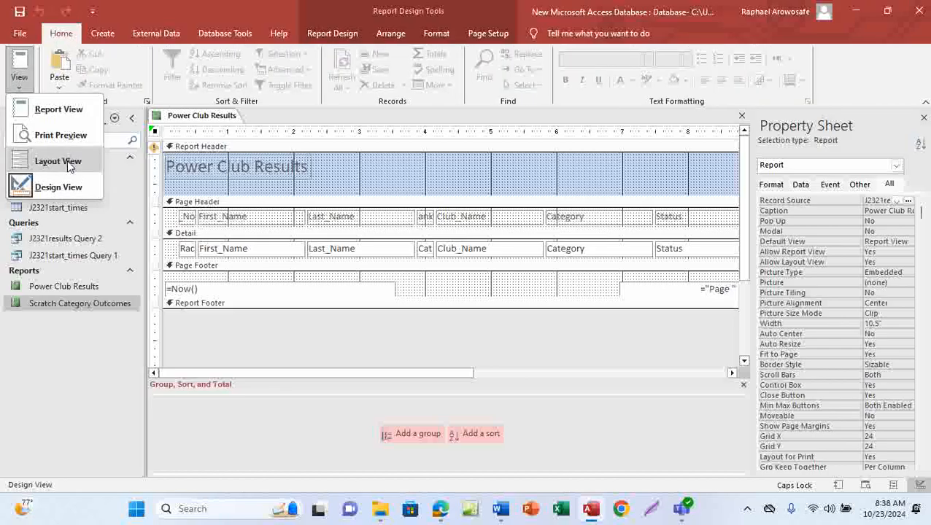
pyautogui.click(65, 163)
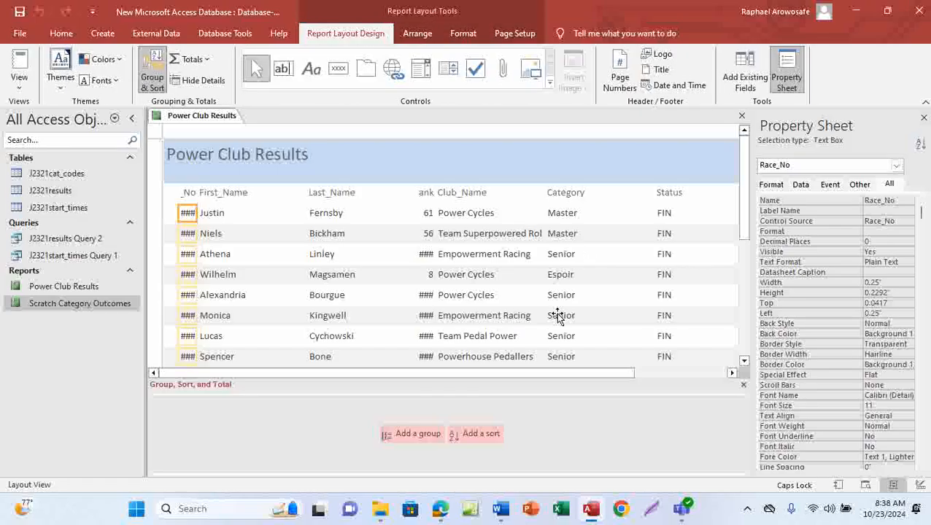
# Step: Switch to the question paper, turn on Draw, underline the ascending order requirement, and return to Access
pyautogui.moveTo(440, 514)
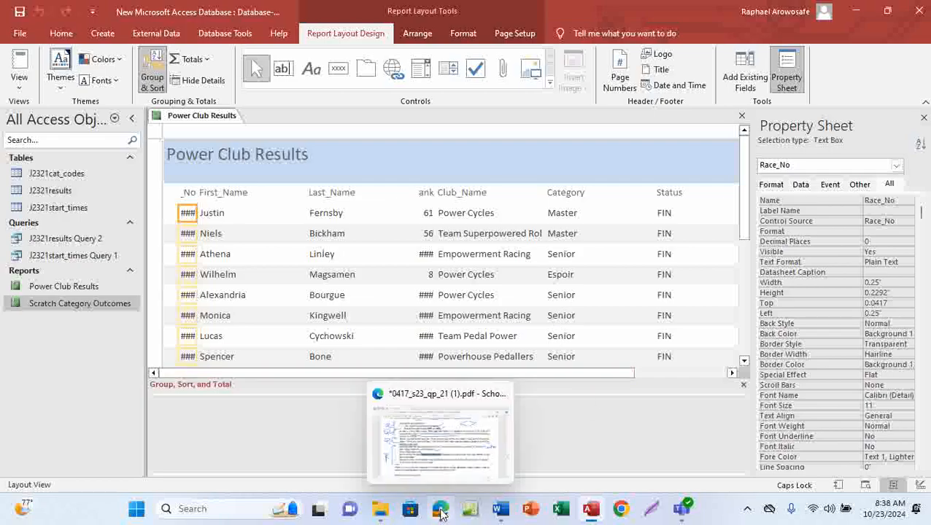
pyautogui.click(462, 456)
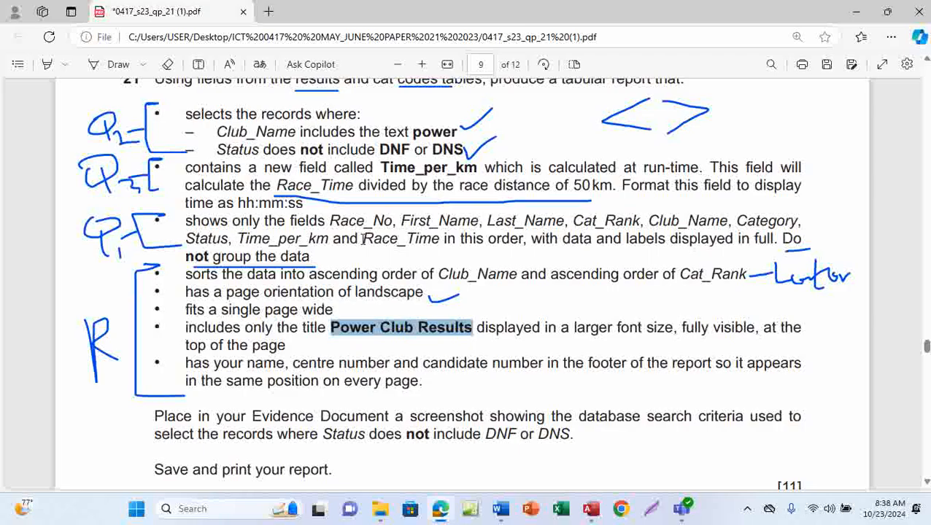
pyautogui.click(113, 64)
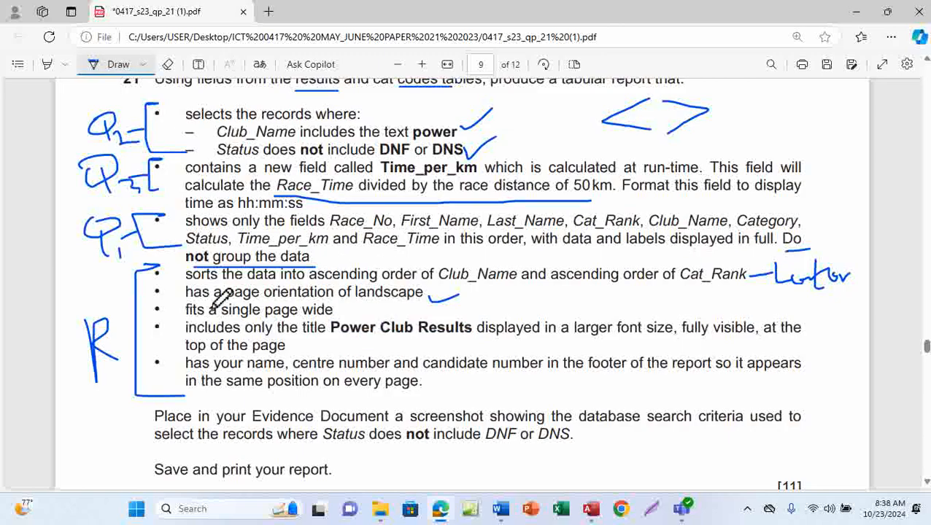
pyautogui.moveTo(315, 291); pyautogui.dragTo(388, 289)
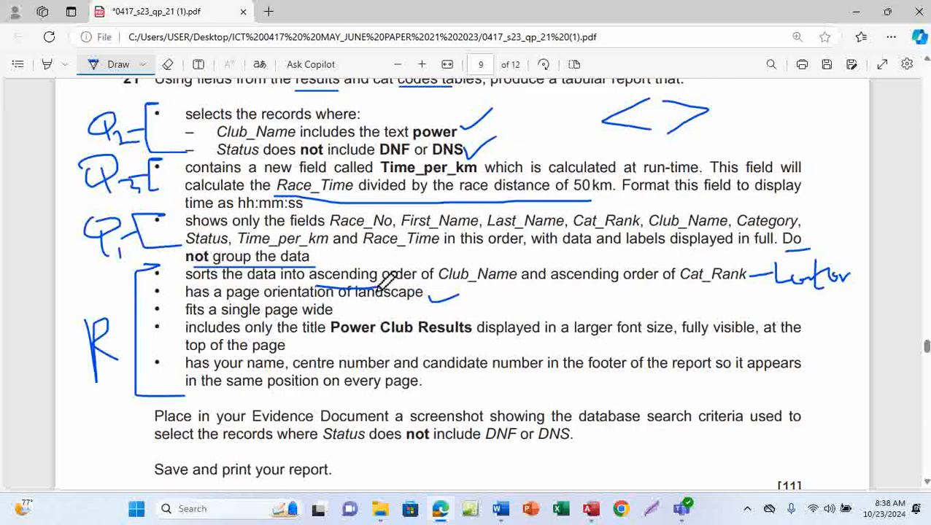
pyautogui.moveTo(582, 514)
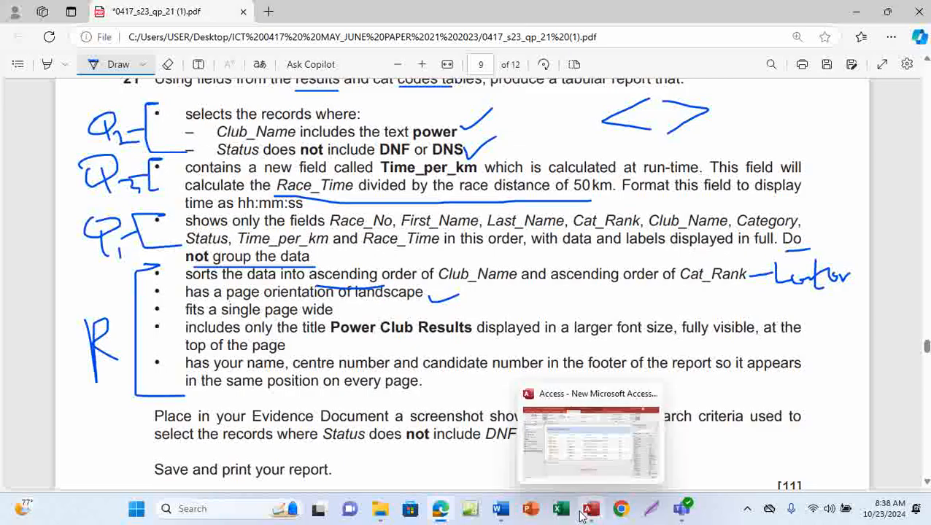
pyautogui.click(589, 448)
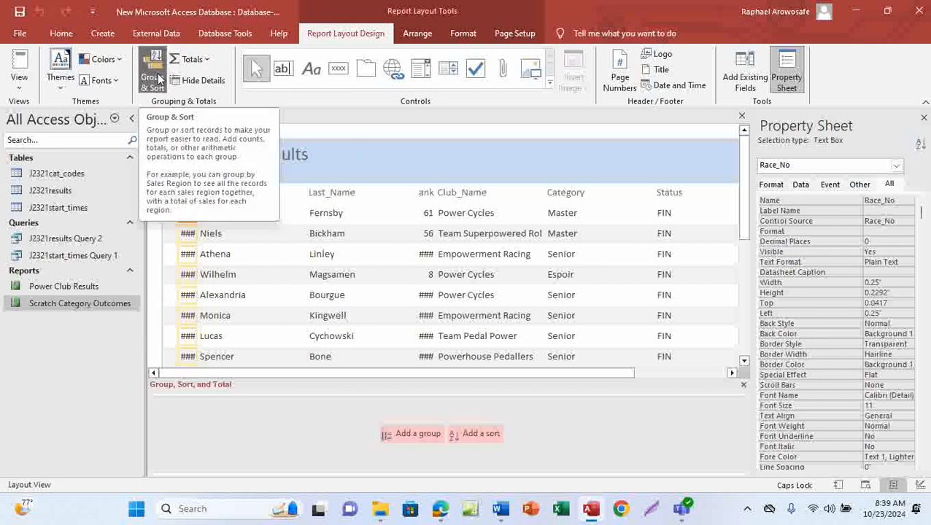
# Step: Add a sort on Club_Name in ascending order, with A on top
pyautogui.click(479, 434)
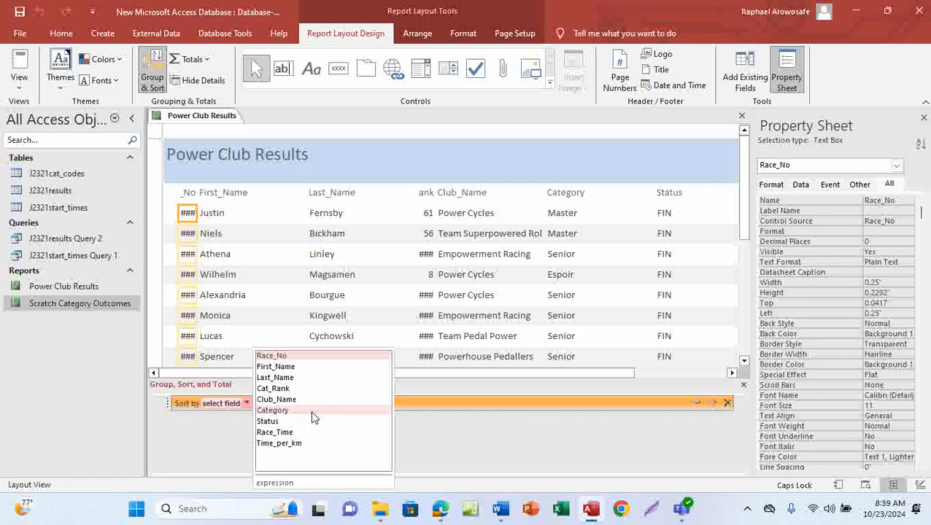
pyautogui.moveTo(448, 508)
pyautogui.moveTo(463, 449)
pyautogui.click(292, 400)
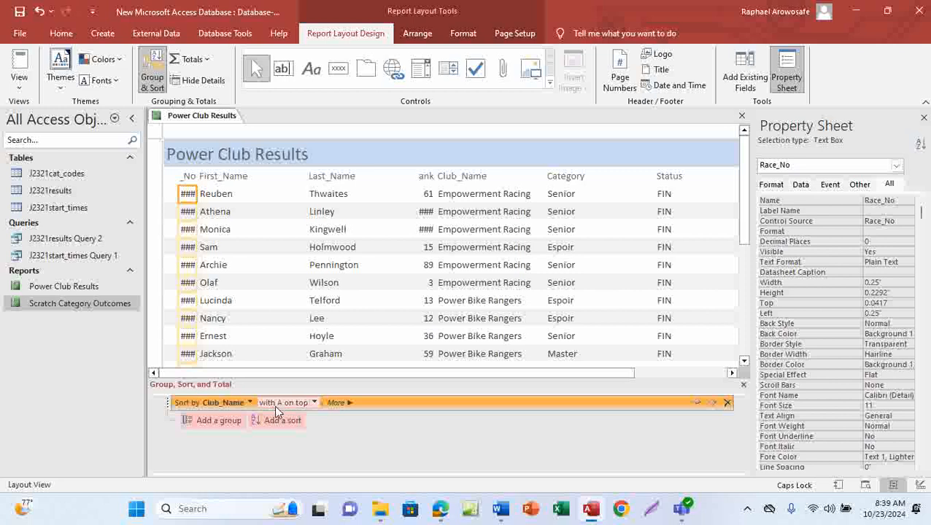
pyautogui.click(314, 403)
pyautogui.click(295, 417)
# Step: Switch to the question paper to check the sort requirement, then return to Access
pyautogui.moveTo(440, 509)
pyautogui.click(462, 436)
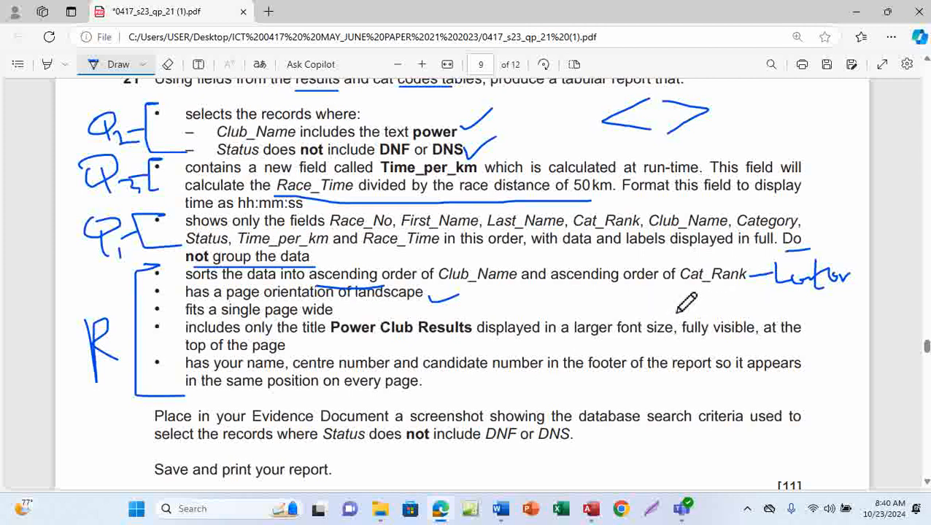
pyautogui.moveTo(591, 509)
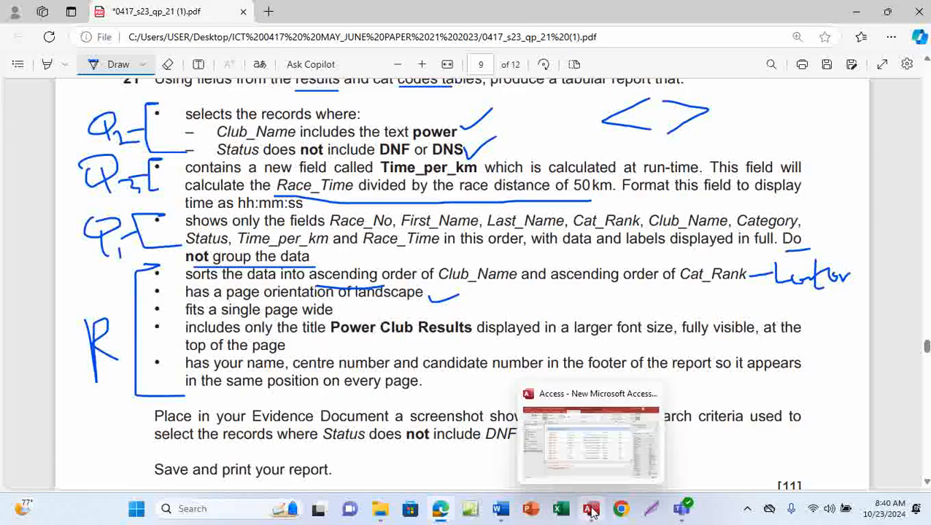
pyautogui.click(598, 462)
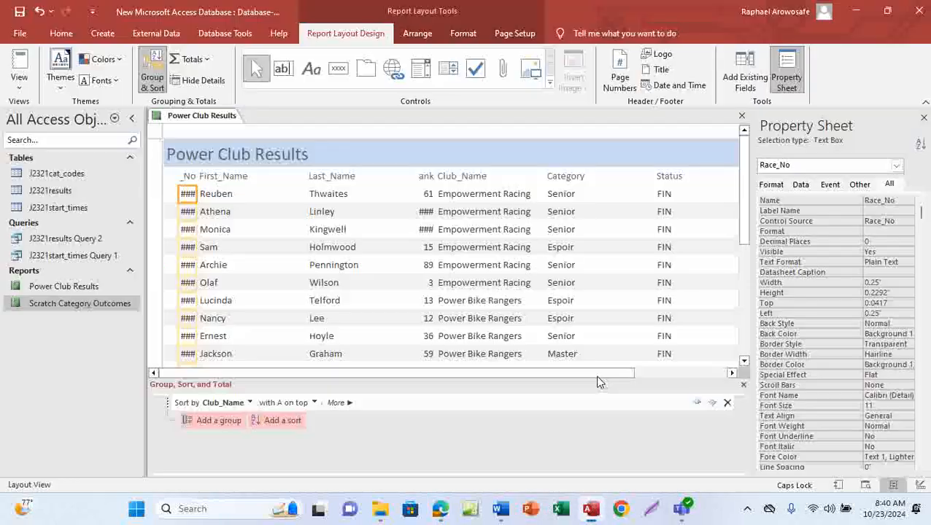
# Step: Add a second sort on Cat_Rank, ordered from largest to smallest
pyautogui.click(284, 421)
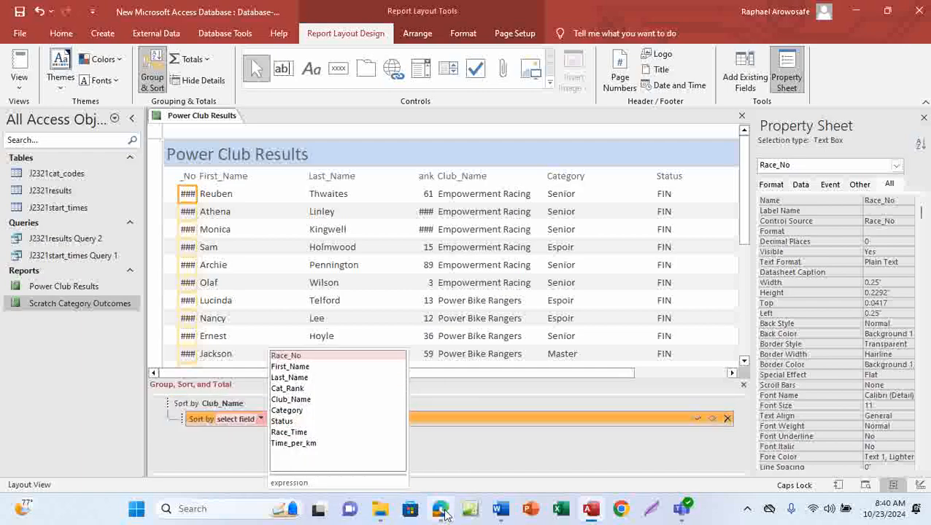
pyautogui.moveTo(440, 509)
pyautogui.moveTo(456, 458)
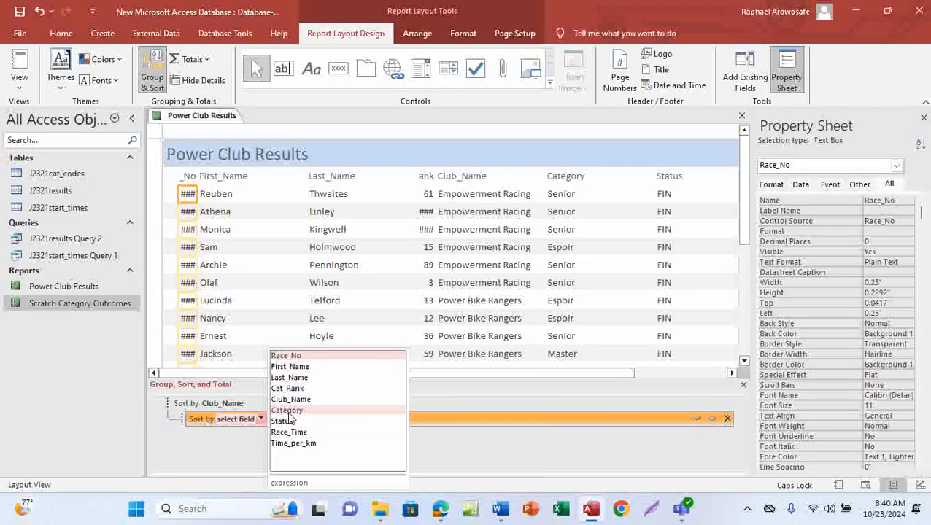
pyautogui.click(288, 388)
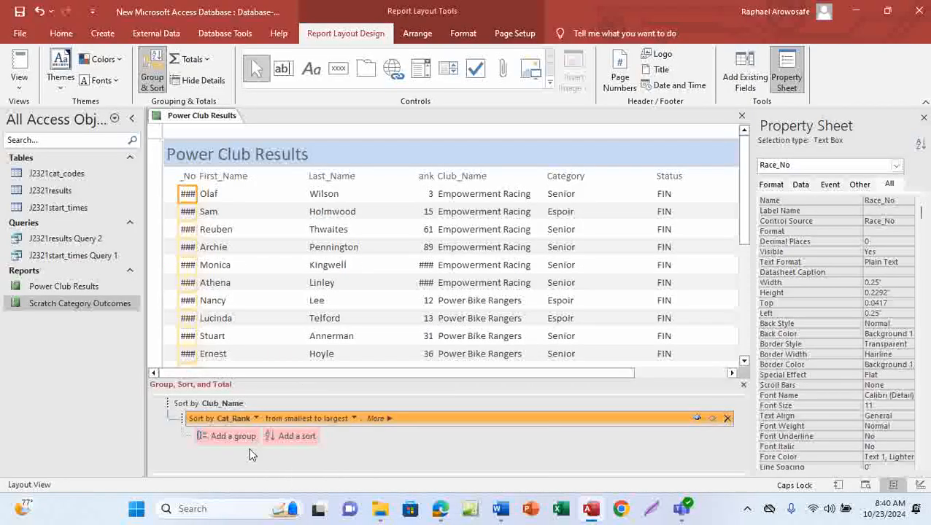
pyautogui.click(353, 417)
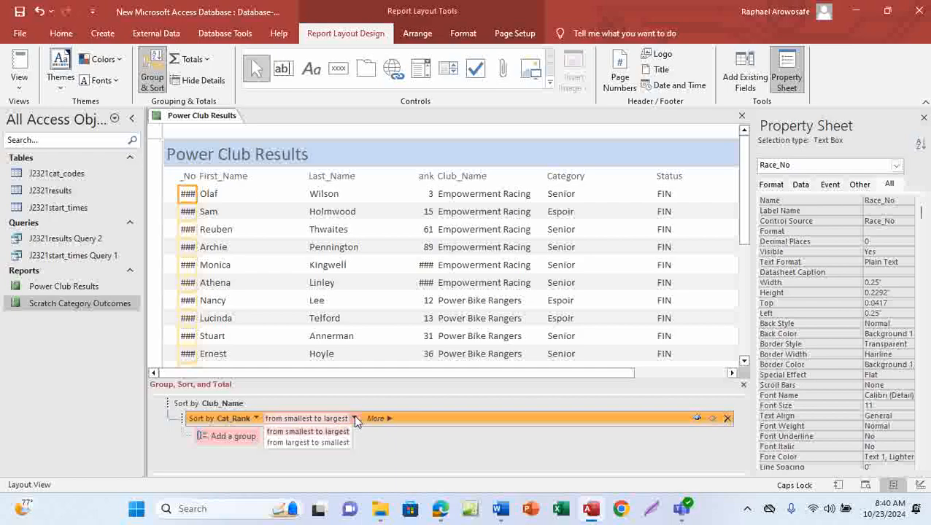
pyautogui.click(308, 443)
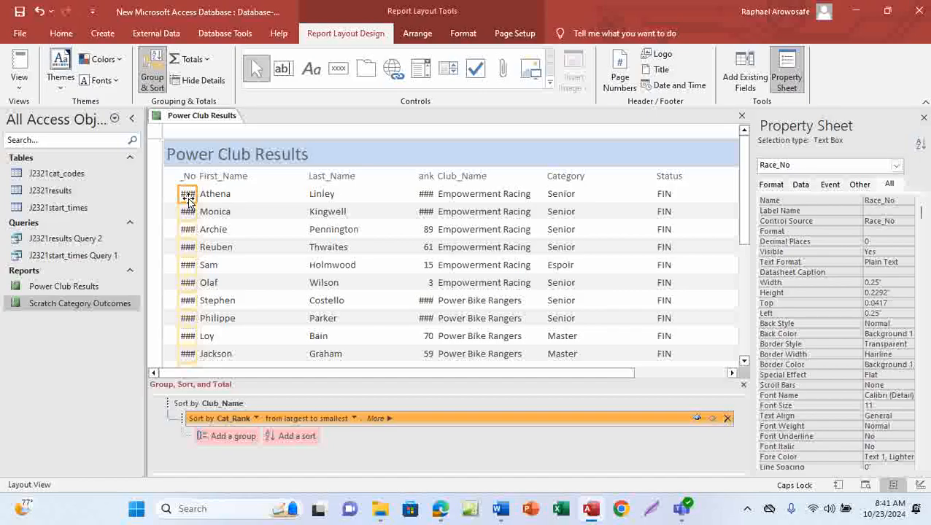
# Step: Narrow the First_Name column by moving its left edge to the right
pyautogui.click(230, 178)
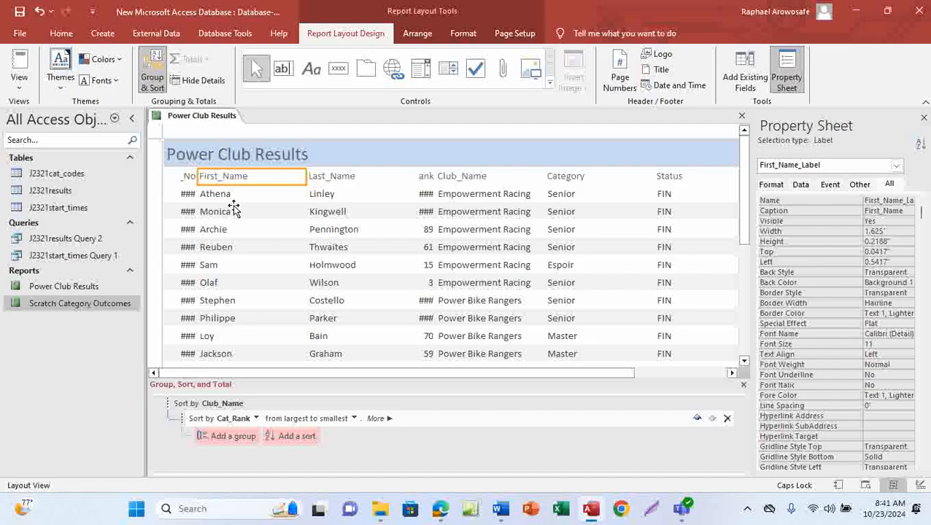
pyautogui.keyDown('ctrl'); pyautogui.click(233, 210); pyautogui.keyUp('ctrl')
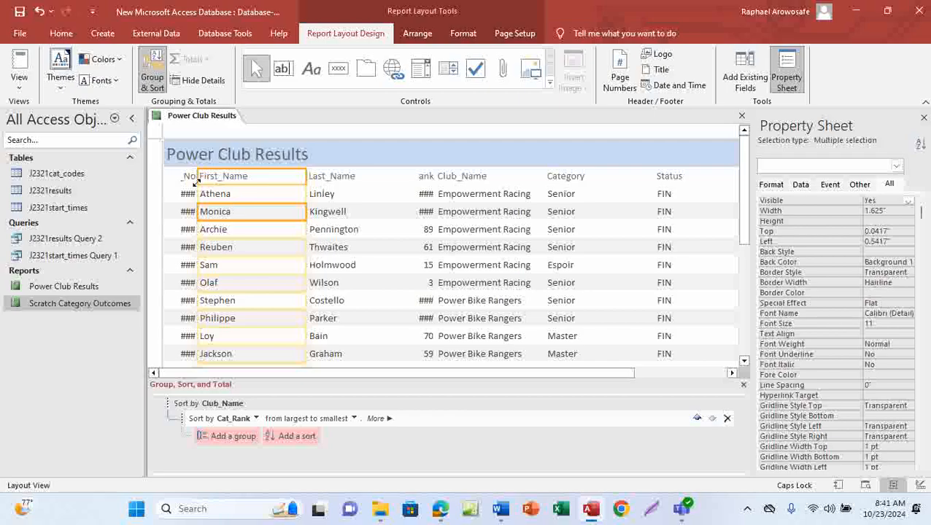
pyautogui.moveTo(197, 178); pyautogui.dragTo(246, 177)
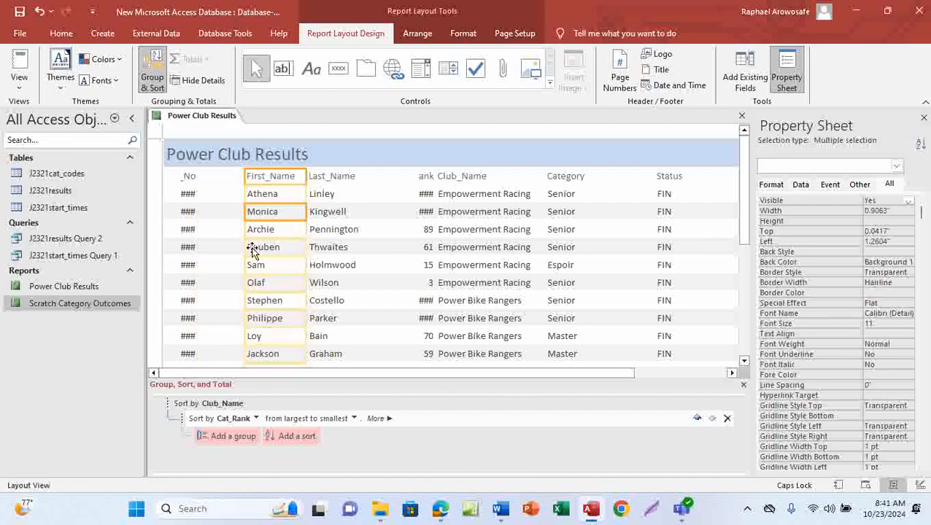
# Step: Widen the Race_No column so its heading and numbers show in full
pyautogui.click(189, 177)
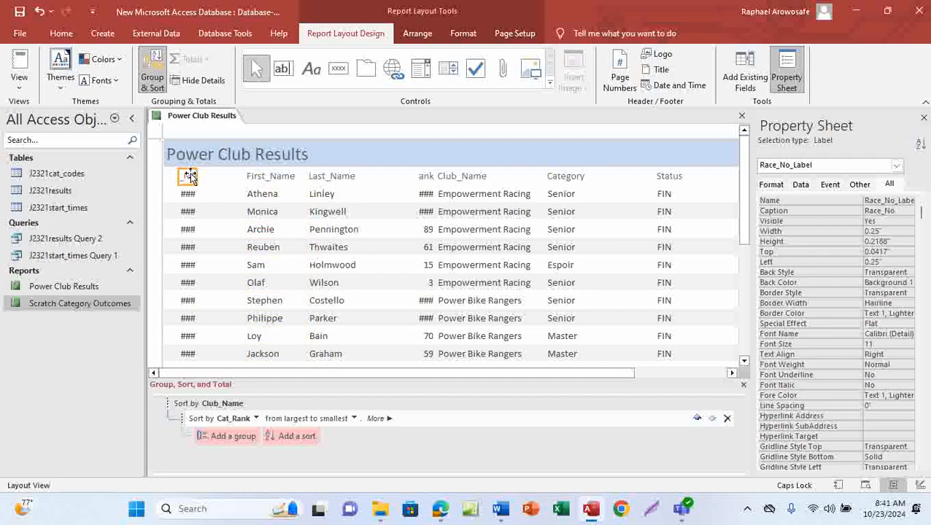
pyautogui.keyDown('shift'); pyautogui.click(188, 195); pyautogui.keyUp('shift')
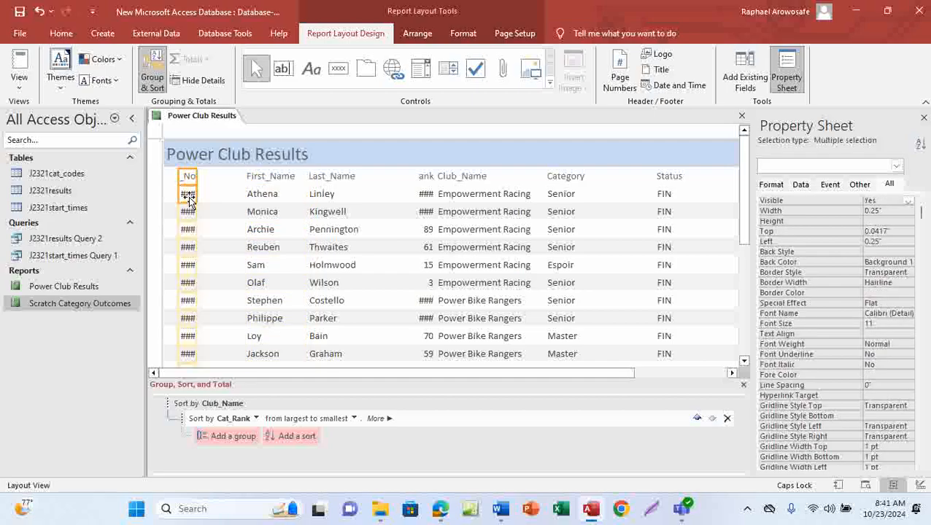
pyautogui.moveTo(197, 175); pyautogui.dragTo(223, 175)
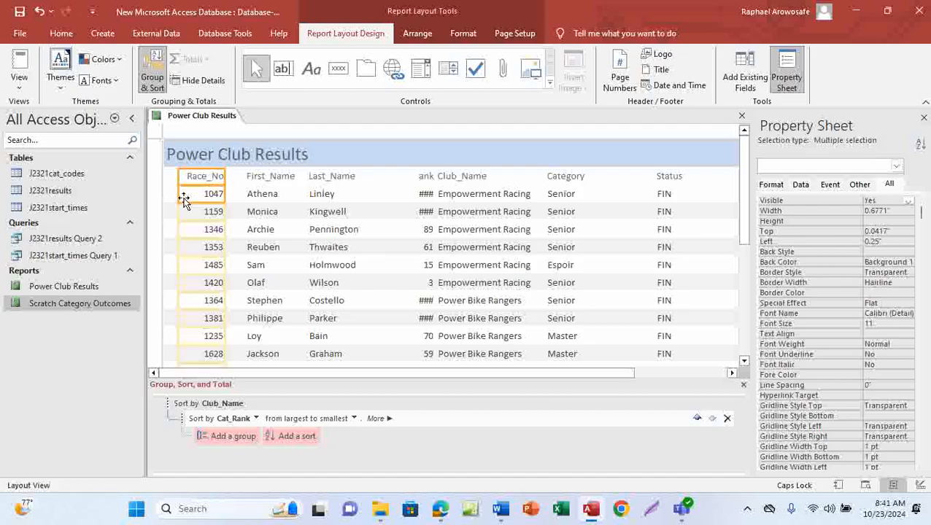
pyautogui.moveTo(219, 178); pyautogui.dragTo(216, 178)
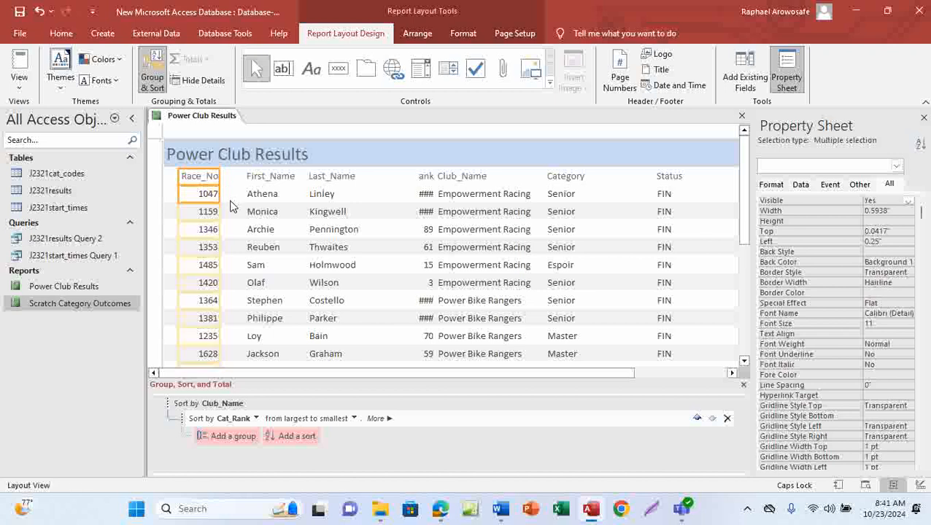
# Step: Extend the First_Name column leftward up to the Race_No column
pyautogui.click(263, 179)
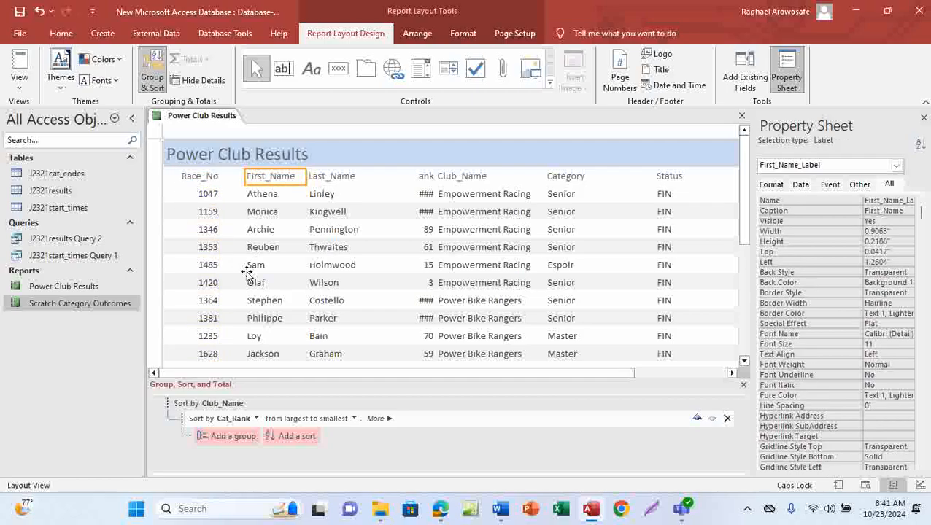
pyautogui.keyDown('shift'); pyautogui.click(263, 212); pyautogui.keyUp('shift')
pyautogui.moveTo(244, 176); pyautogui.dragTo(222, 176)
pyautogui.moveTo(306, 178)
pyautogui.mouseDown()
pyautogui.moveTo(270, 200)
pyautogui.moveTo(277, 208)
pyautogui.moveTo(316, 194)
pyautogui.mouseUp()
# Step: Move the Last_Name column's edges inward so it sits next to First_Name and is narrower
pyautogui.click(328, 181)
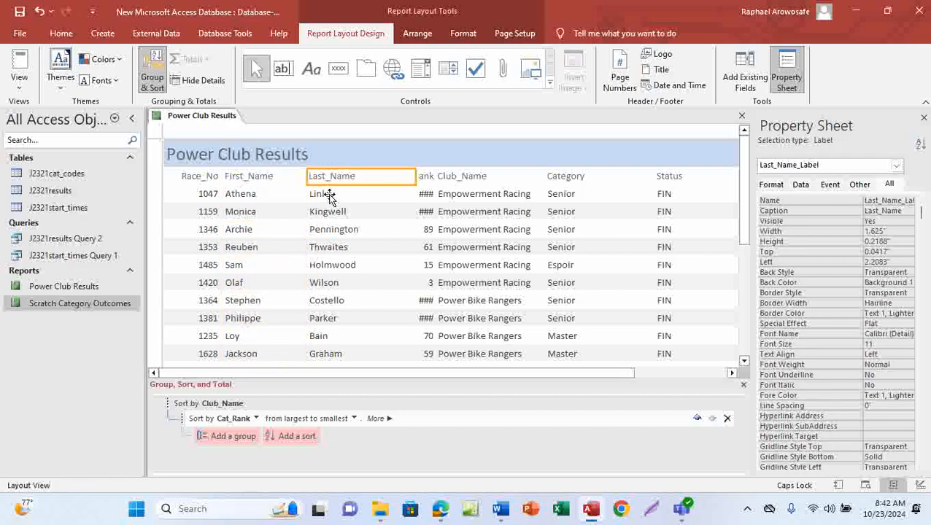
pyautogui.keyDown('ctrl'); pyautogui.click(328, 194); pyautogui.keyUp('ctrl')
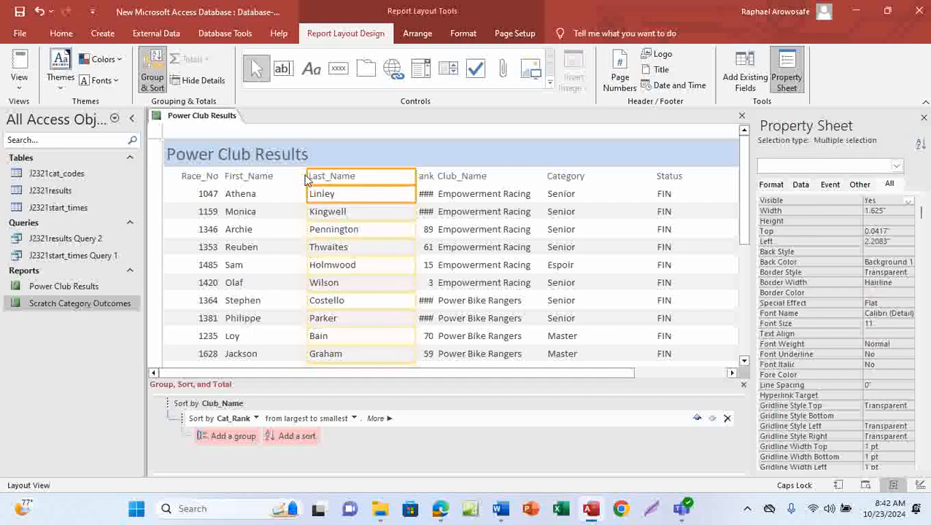
pyautogui.moveTo(307, 181); pyautogui.dragTo(277, 182)
pyautogui.moveTo(416, 181); pyautogui.dragTo(337, 186)
# Step: Widen the Cat_Rank column leftward, then trim its right edge so the heading and values fit
pyautogui.click(423, 180)
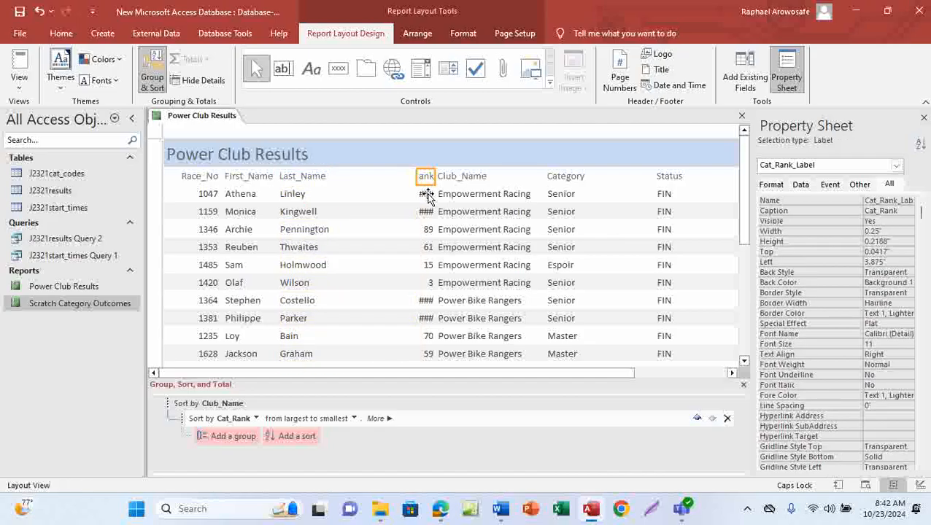
pyautogui.keyDown('shift'); pyautogui.click(426, 198); pyautogui.keyUp('shift')
pyautogui.moveTo(421, 181); pyautogui.dragTo(329, 194)
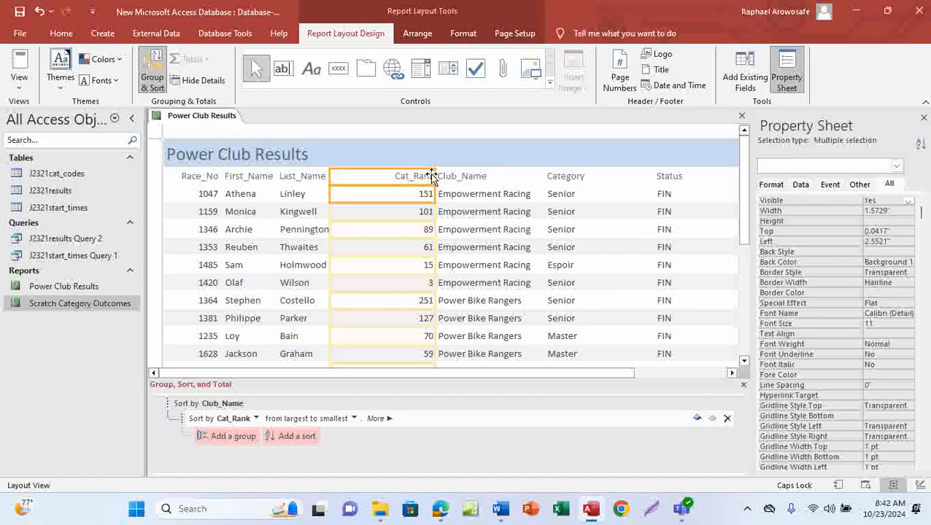
pyautogui.moveTo(425, 177); pyautogui.dragTo(390, 186)
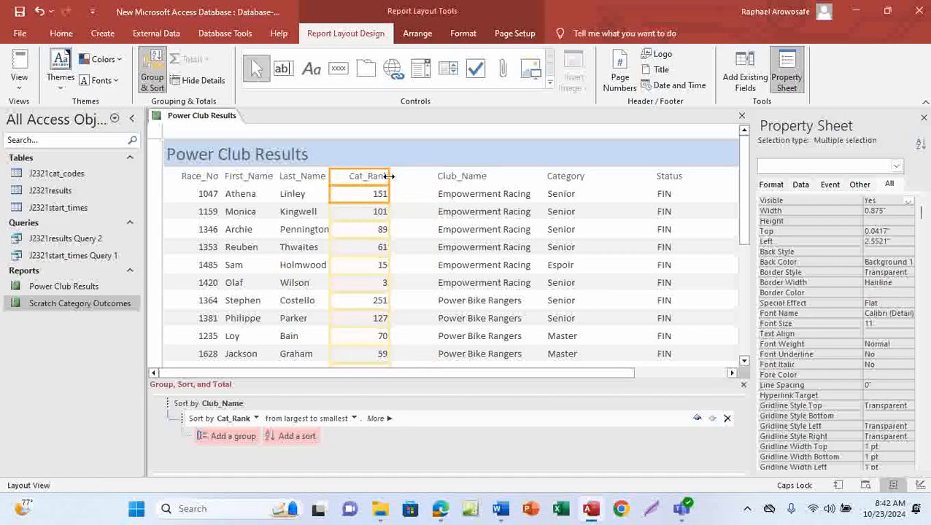
pyautogui.click(381, 177)
# Step: Shift the Club_Name column left and narrow it to fit the club names
pyautogui.click(446, 176)
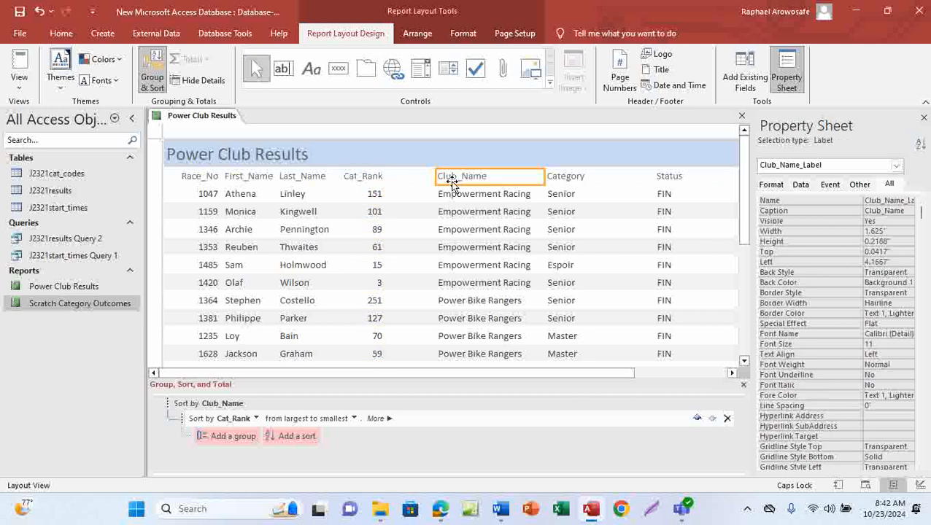
pyautogui.keyDown('ctrl'); pyautogui.click(459, 201); pyautogui.keyUp('ctrl')
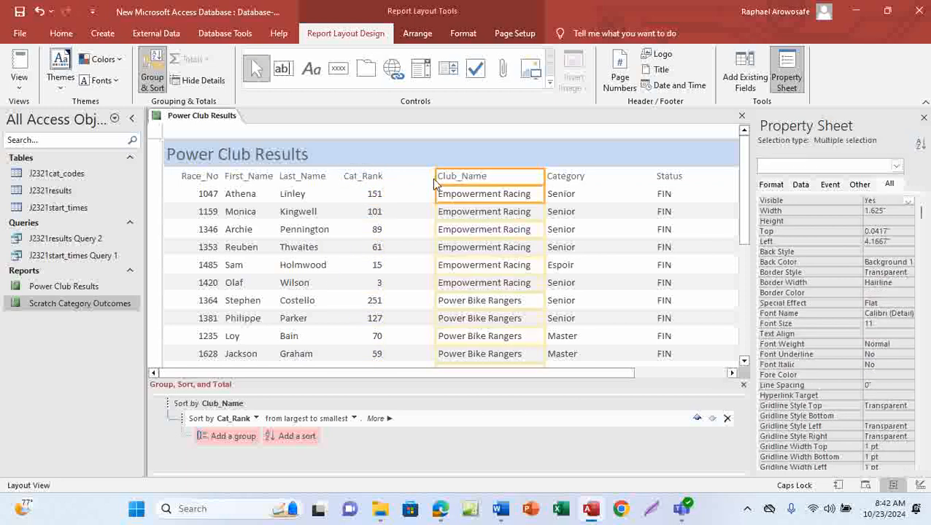
pyautogui.moveTo(435, 177); pyautogui.dragTo(387, 189)
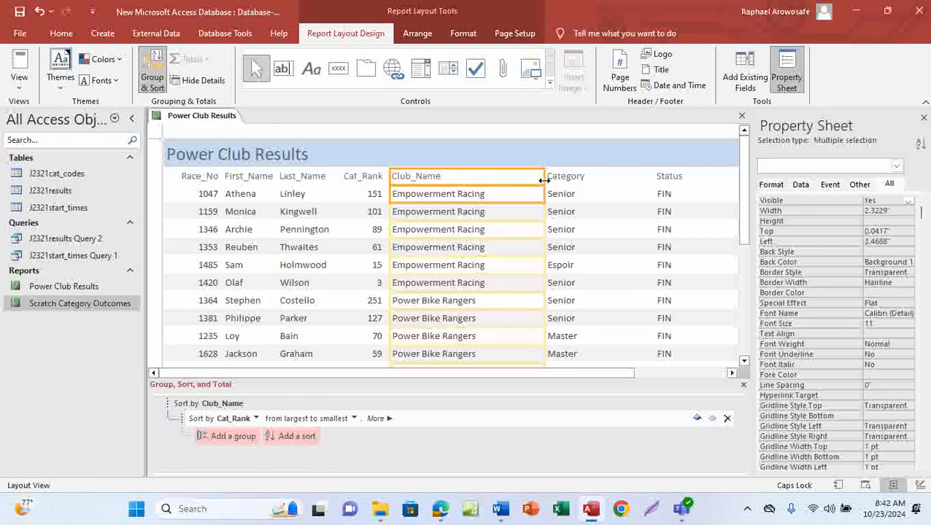
pyautogui.moveTo(545, 176); pyautogui.dragTo(495, 192)
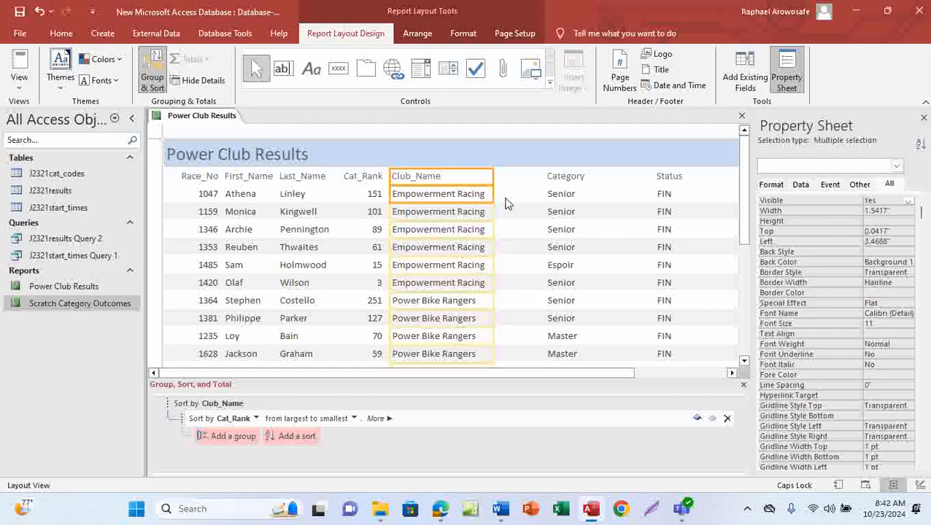
# Step: Move the Category column left and narrow it to fit its values
pyautogui.click(553, 180)
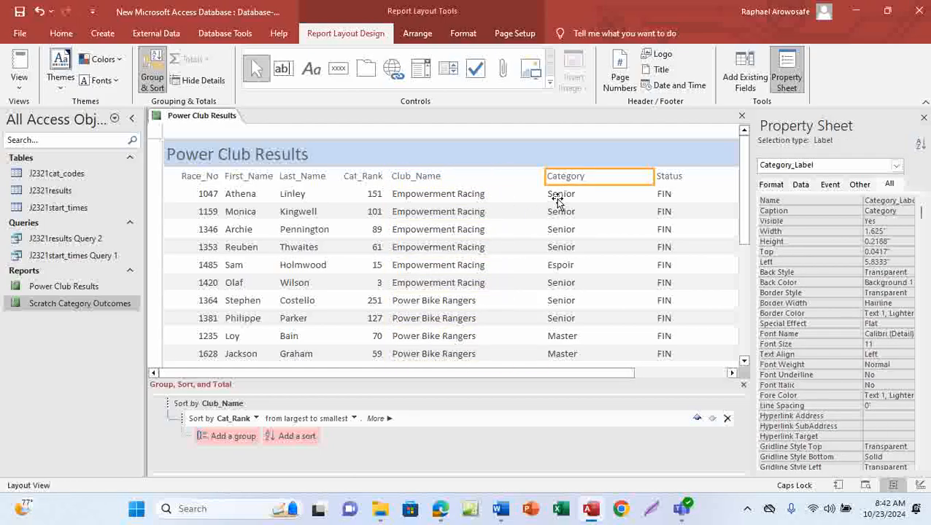
pyautogui.keyDown('shift'); pyautogui.click(556, 198); pyautogui.keyUp('shift')
pyautogui.moveTo(544, 177); pyautogui.dragTo(488, 198)
pyautogui.moveTo(651, 177); pyautogui.dragTo(533, 192)
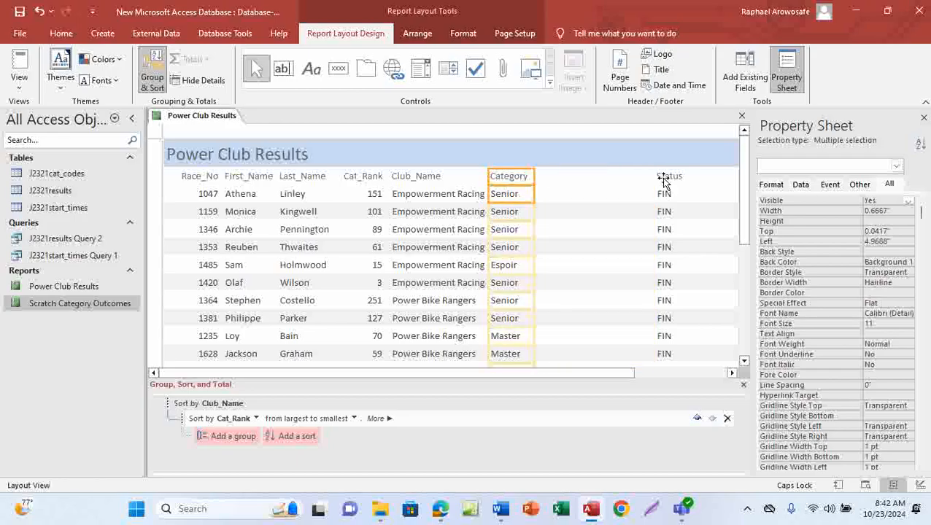
# Step: Resize the Status column so it sits next to Category with a narrow width
pyautogui.click(666, 177)
pyautogui.keyDown('ctrl'); pyautogui.click(664, 203); pyautogui.keyUp('ctrl')
pyautogui.moveTo(654, 177); pyautogui.dragTo(542, 201)
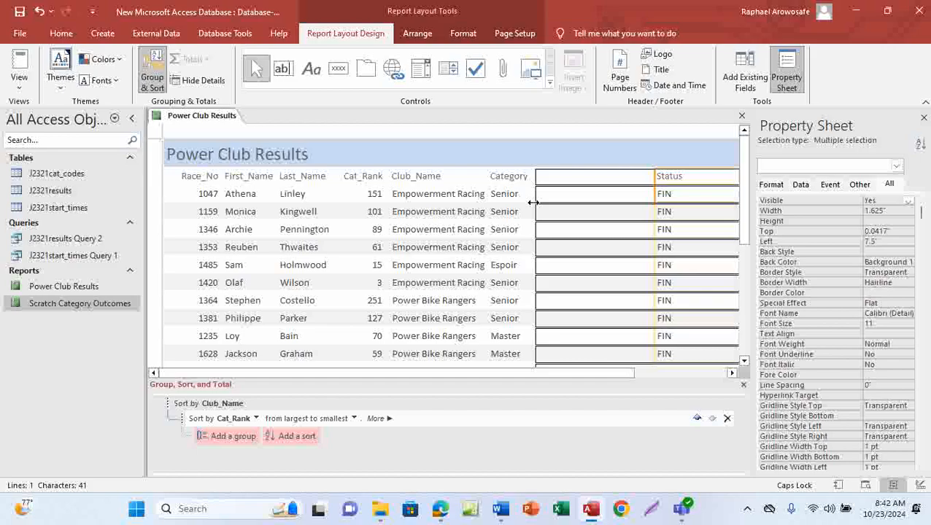
pyautogui.moveTo(532, 204); pyautogui.dragTo(529, 204)
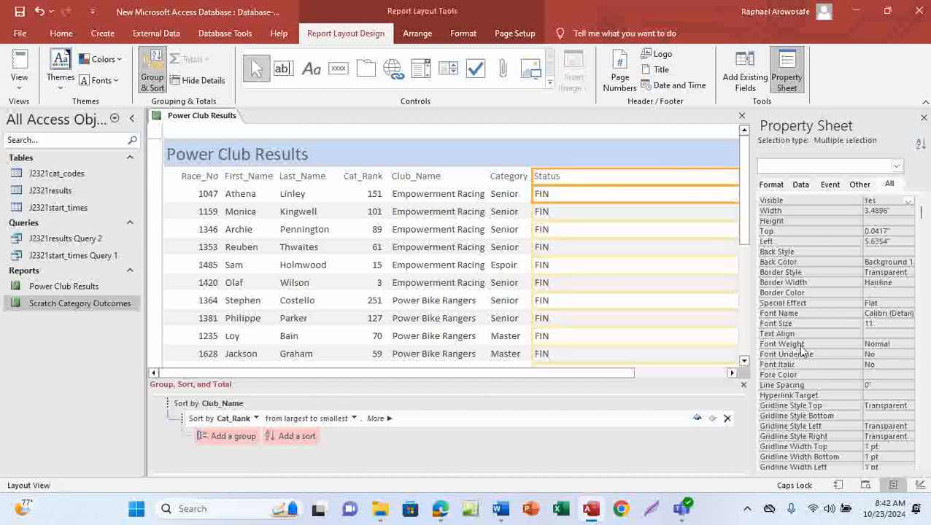
pyautogui.click(731, 374)
pyautogui.moveTo(645, 181); pyautogui.dragTo(463, 201)
# Step: Widen the Race_Time column leftward, then undo the last resize
pyautogui.click(659, 195)
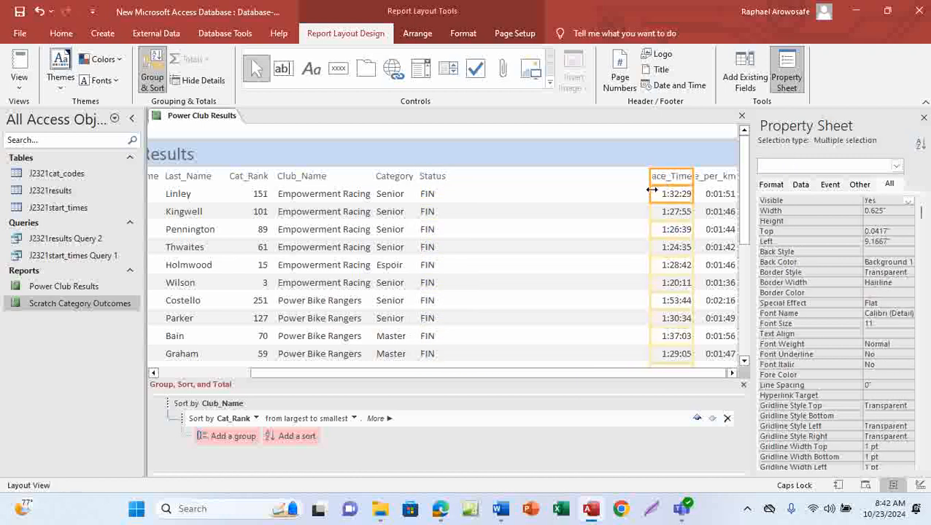
pyautogui.moveTo(648, 178); pyautogui.dragTo(589, 180)
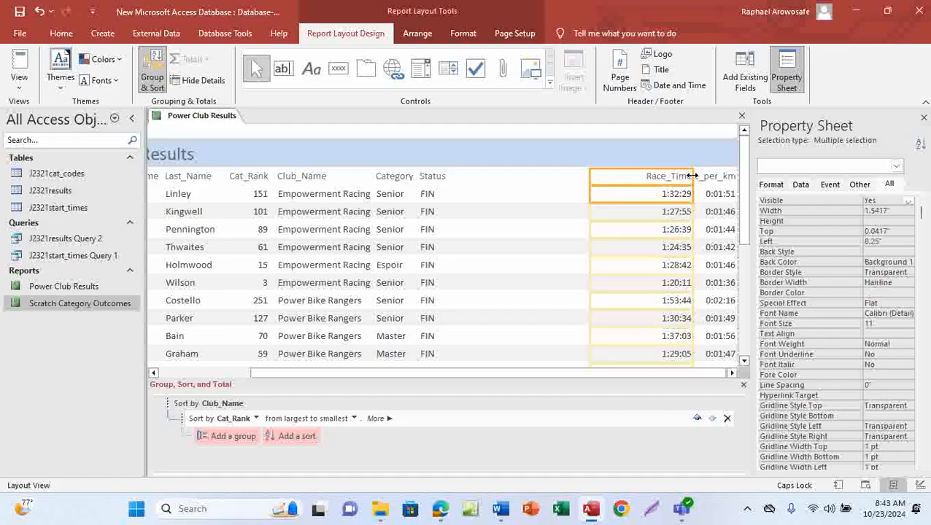
pyautogui.hotkey('ctrl', 'z')
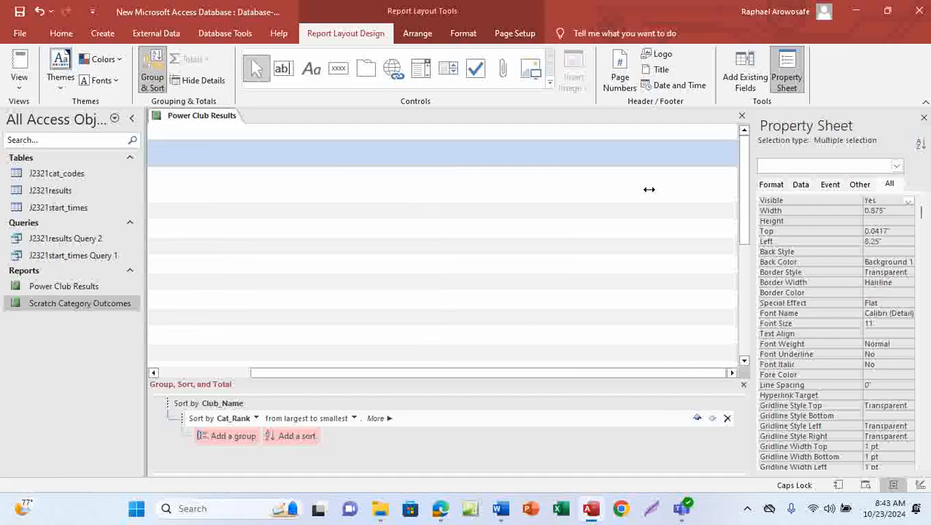
# Step: Widen the Time_per_km column leftward and pull its right edge in to fit the page
pyautogui.click(711, 179)
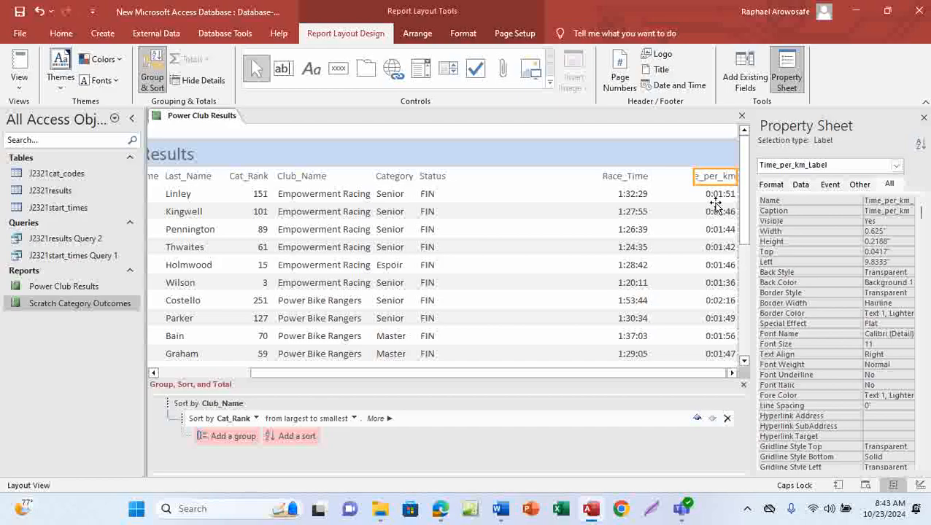
pyautogui.click(714, 204)
pyautogui.click(712, 180)
pyautogui.keyDown('ctrl'); pyautogui.click(709, 194); pyautogui.keyUp('ctrl')
pyautogui.moveTo(694, 182); pyautogui.dragTo(665, 185)
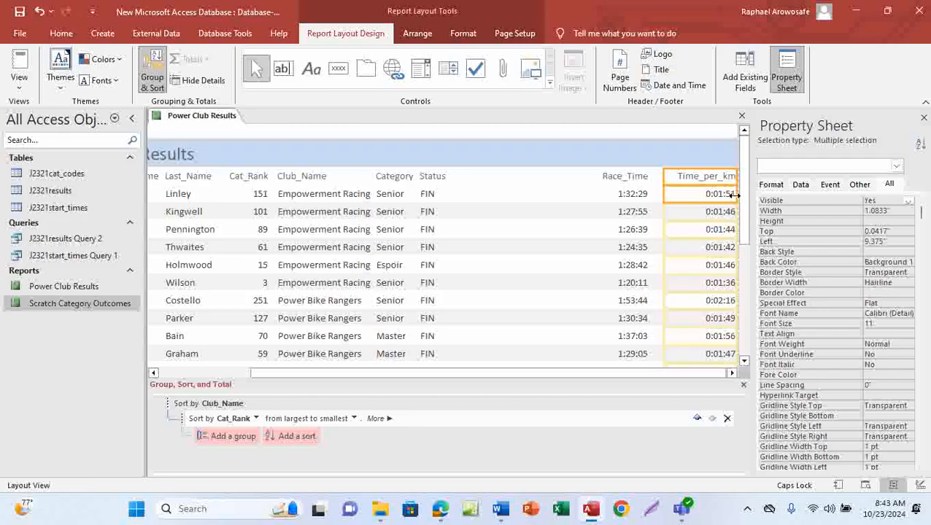
pyautogui.moveTo(735, 194); pyautogui.dragTo(713, 194)
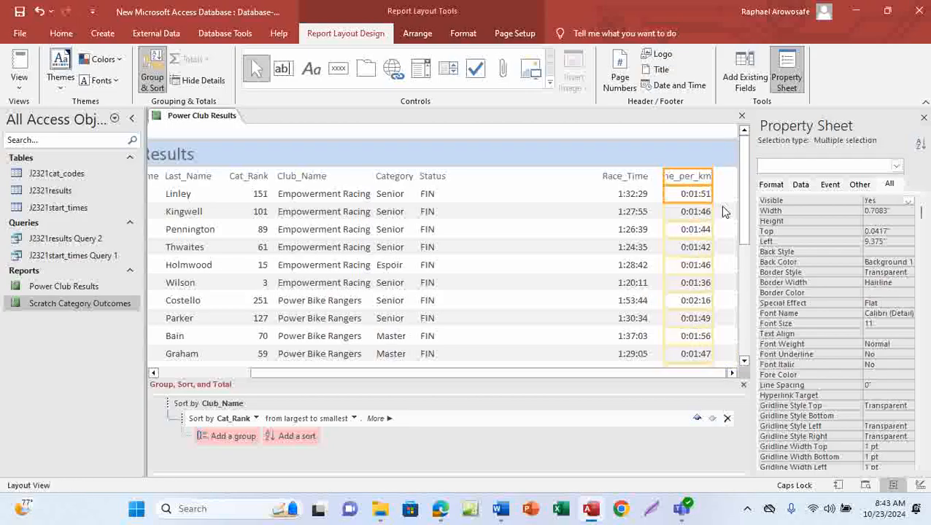
pyautogui.keyDown('shift'); pyautogui.click(692, 179); pyautogui.keyUp('shift')
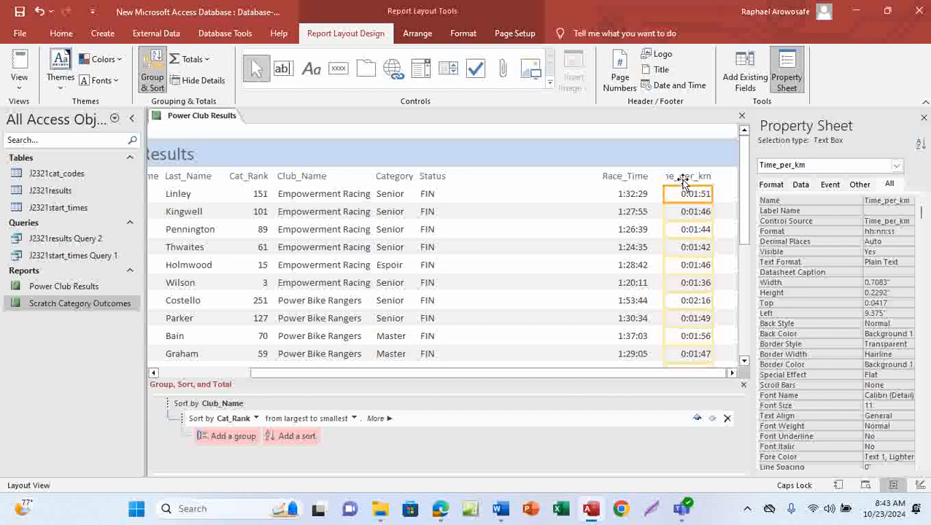
pyautogui.click(686, 179)
pyautogui.keyDown('shift'); pyautogui.click(681, 192); pyautogui.keyUp('shift')
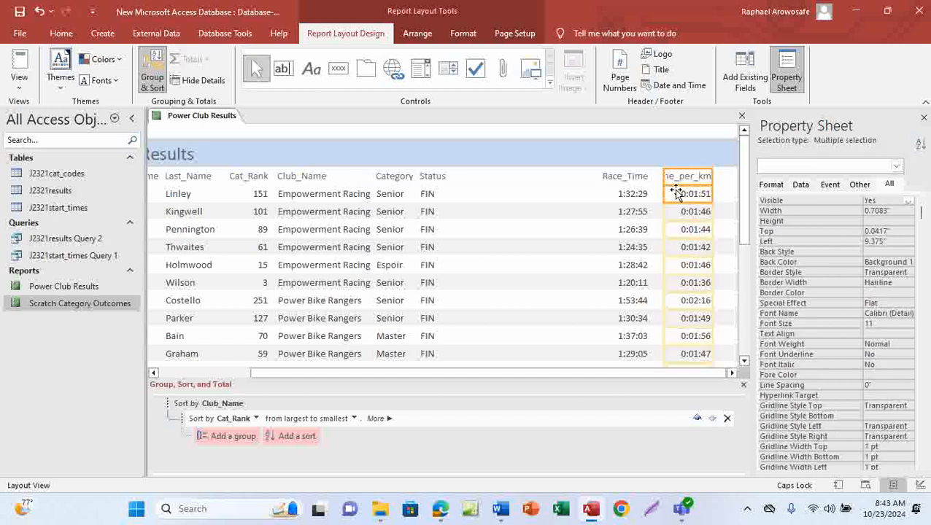
pyautogui.keyDown('shift'); pyautogui.click(690, 178); pyautogui.keyUp('shift')
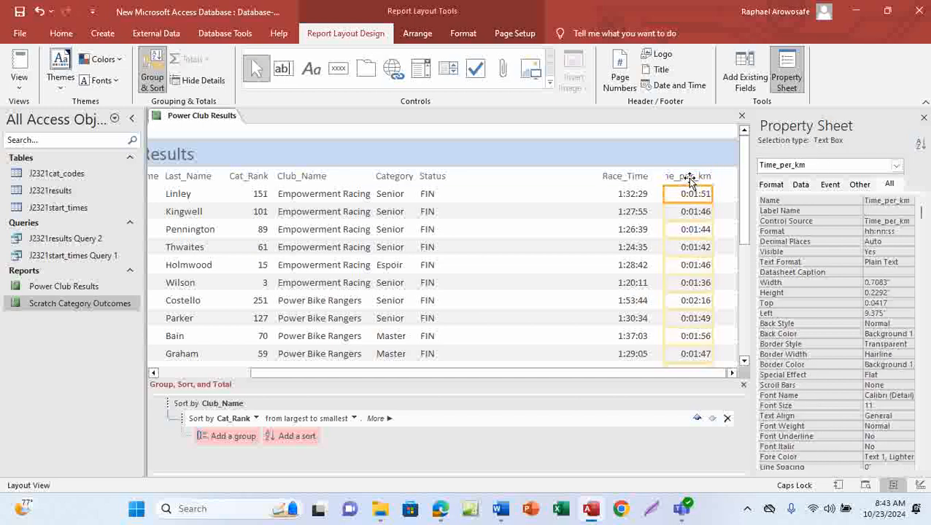
# Step: Move the Time_per_km column to sit right after Status and narrow it to fit its values
pyautogui.click(684, 176)
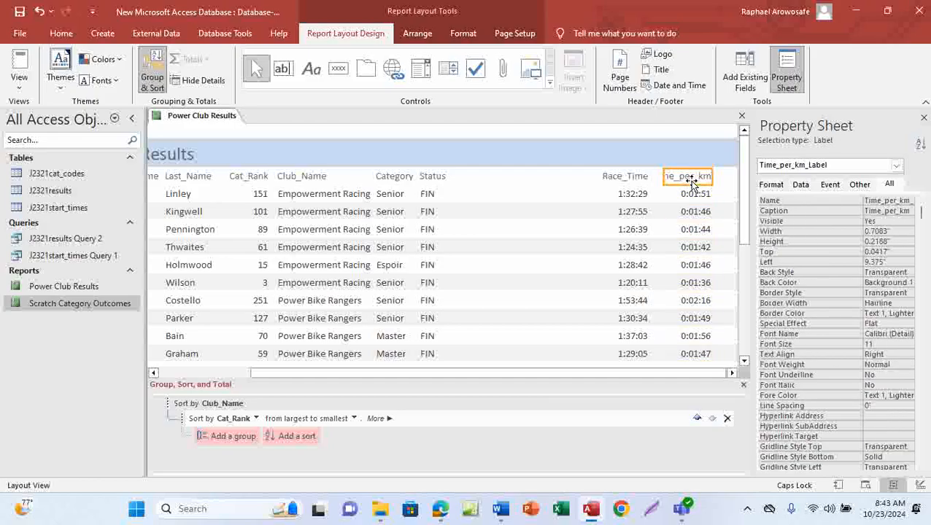
pyautogui.keyDown('shift'); pyautogui.click(685, 195); pyautogui.keyUp('shift')
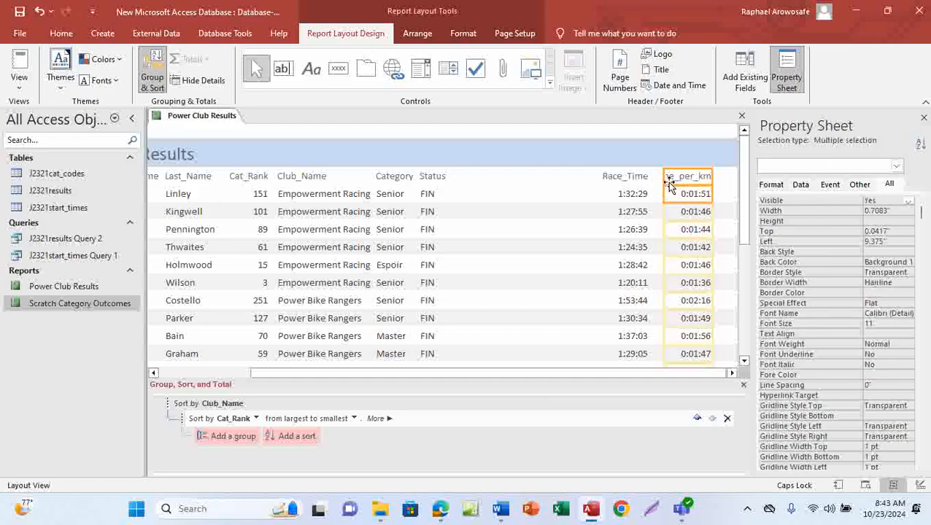
pyautogui.moveTo(664, 178); pyautogui.dragTo(451, 193)
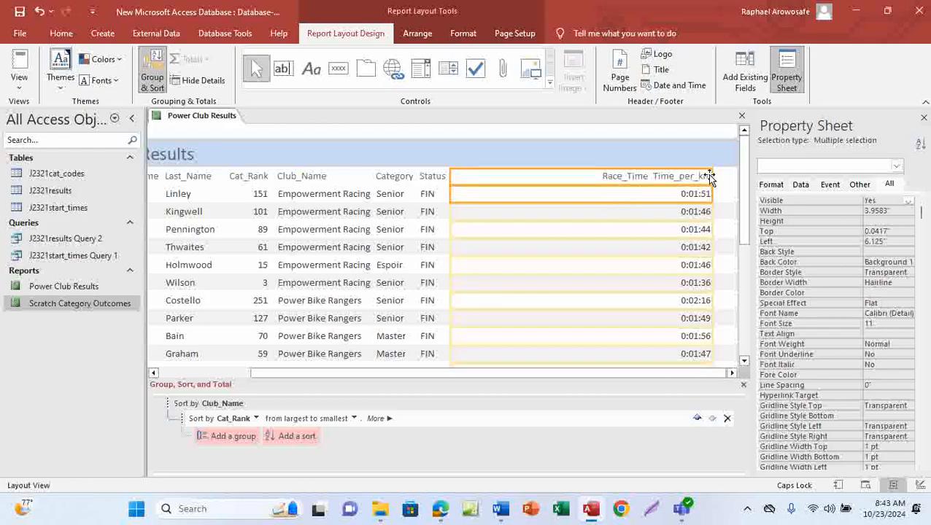
pyautogui.moveTo(711, 177); pyautogui.dragTo(522, 183)
# Step: Move the Race_Time column next to Time_per_km and narrow it to about 1 inch wide
pyautogui.click(626, 179)
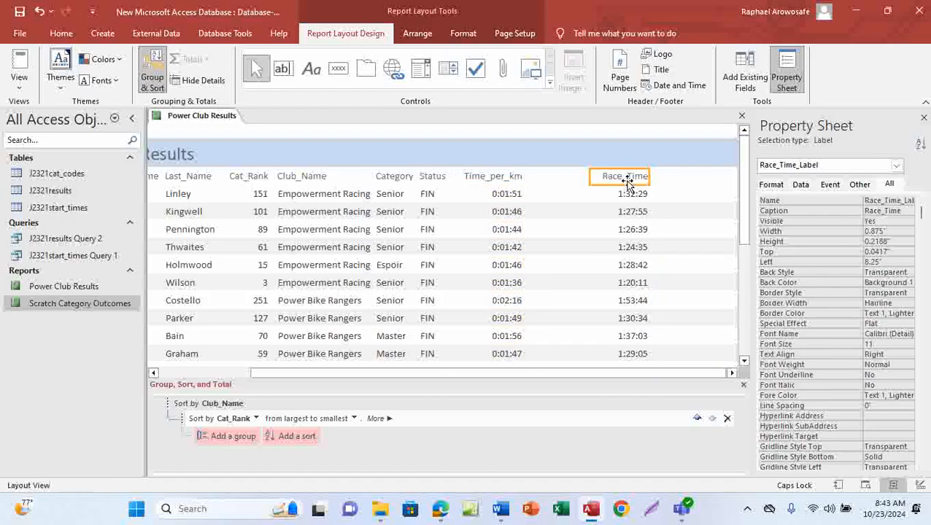
pyautogui.keyDown('shift'); pyautogui.click(620, 196); pyautogui.keyUp('shift')
pyautogui.moveTo(590, 183); pyautogui.dragTo(532, 185)
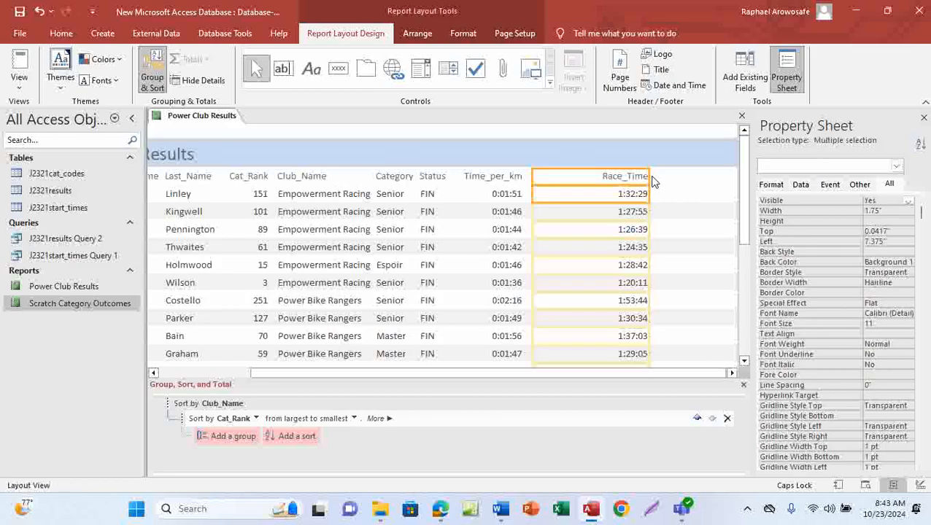
pyautogui.moveTo(648, 176); pyautogui.dragTo(602, 188)
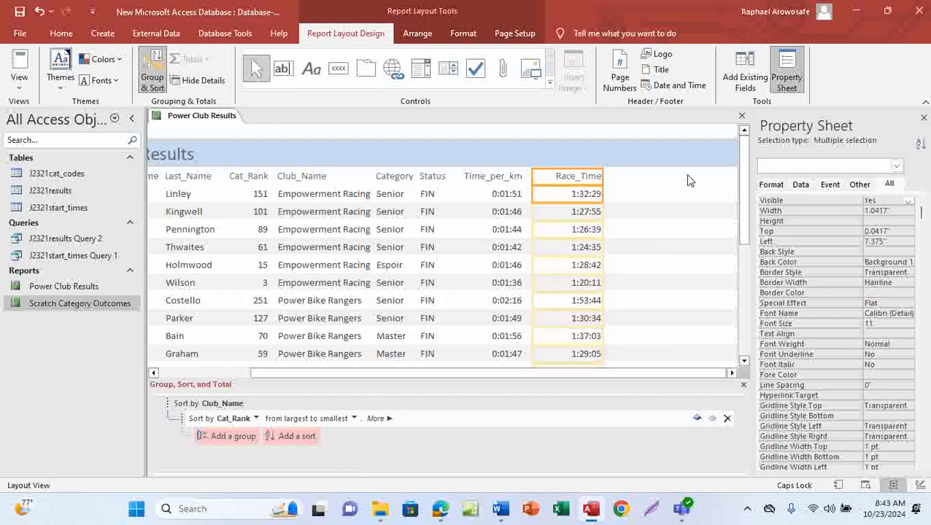
pyautogui.moveTo(601, 175); pyautogui.dragTo(599, 176)
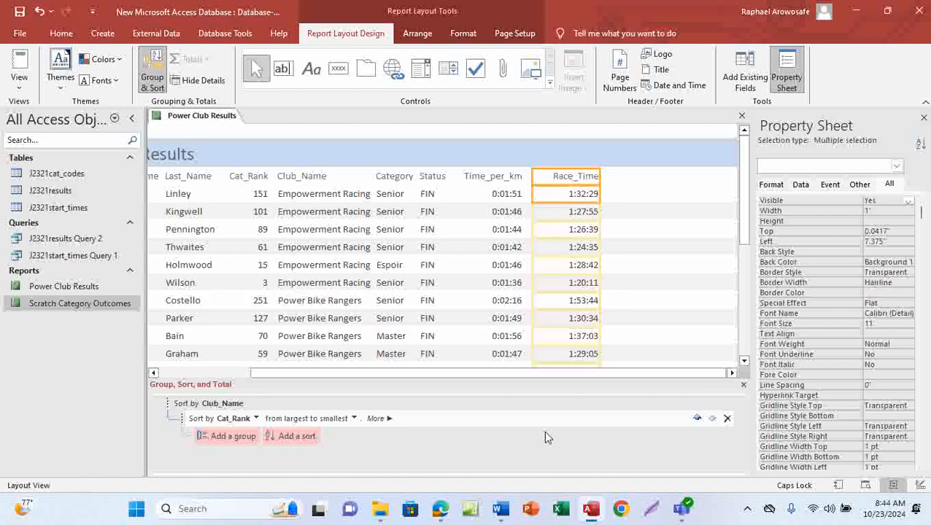
# Step: Switch to the question paper PDF and tick off the completed field, sort, orientation and title requirements
pyautogui.moveTo(441, 513)
pyautogui.click(452, 438)
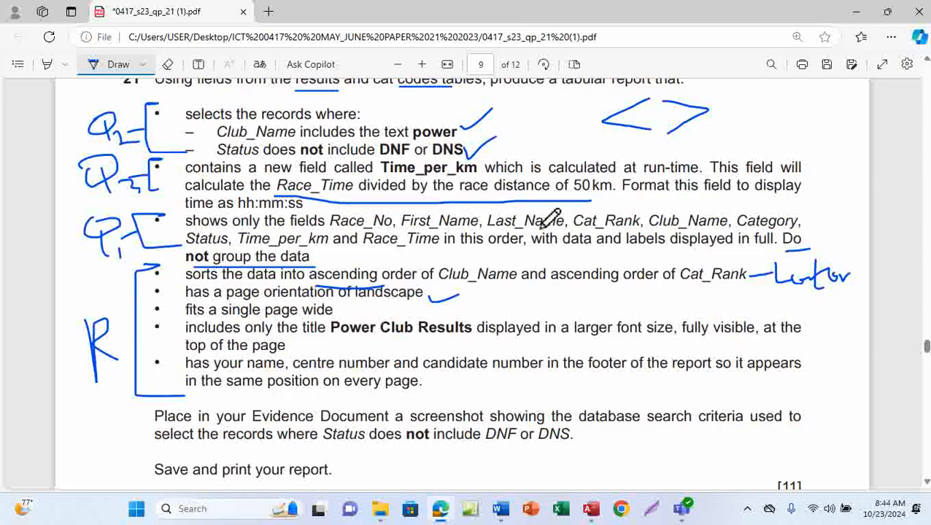
pyautogui.moveTo(337, 260); pyautogui.dragTo(432, 223)
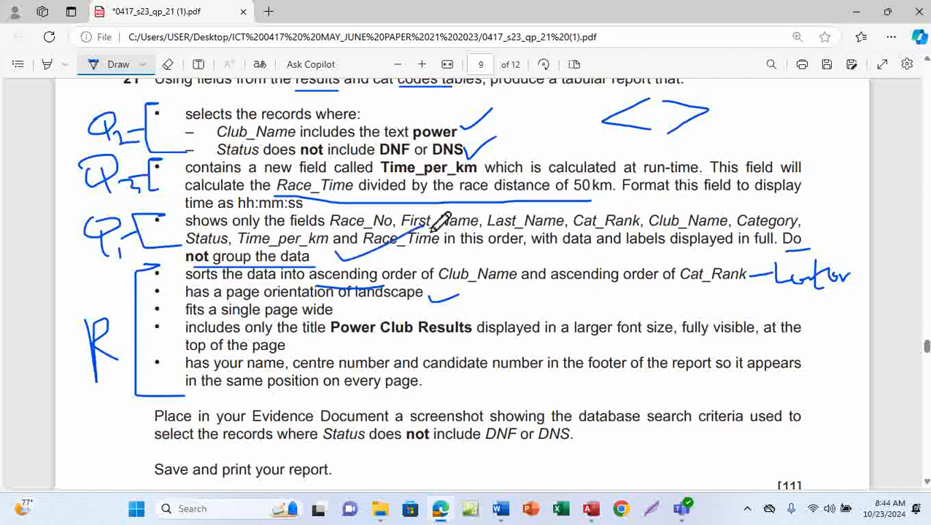
pyautogui.moveTo(448, 302); pyautogui.dragTo(520, 267)
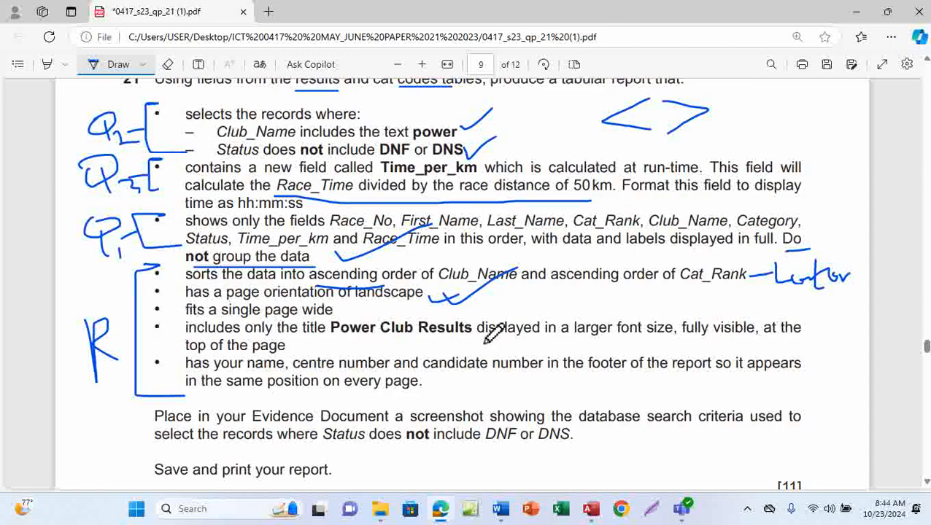
pyautogui.moveTo(484, 338); pyautogui.dragTo(542, 314)
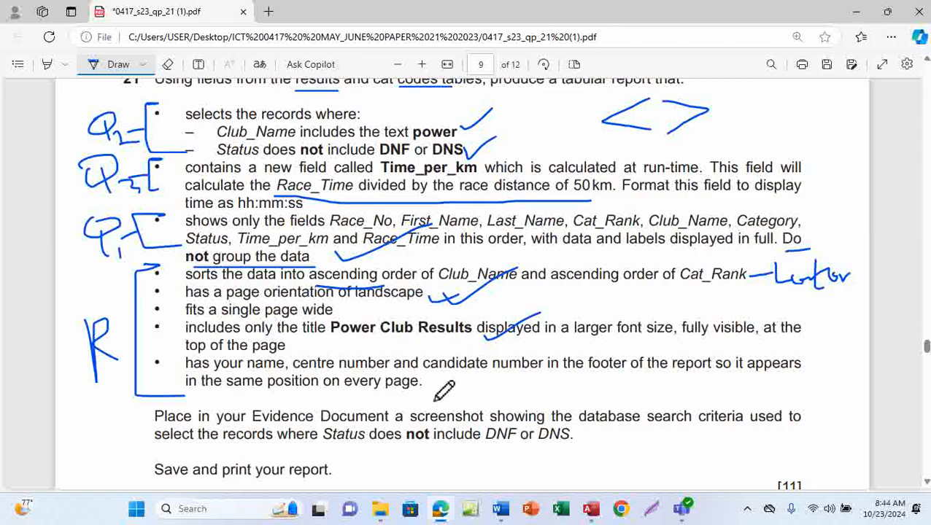
pyautogui.moveTo(591, 509)
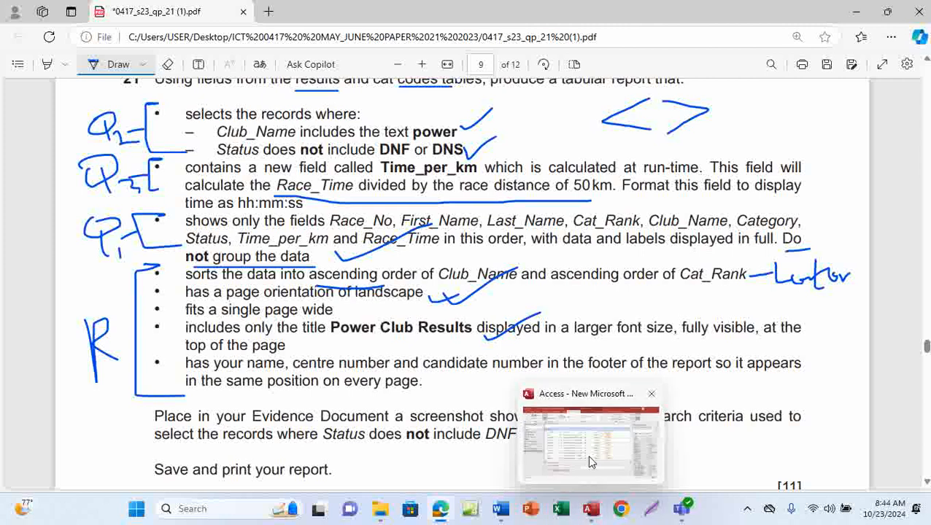
# Step: Return to the report in Design View and add a page-footer label with your name, centre number and candidate number
pyautogui.click(591, 462)
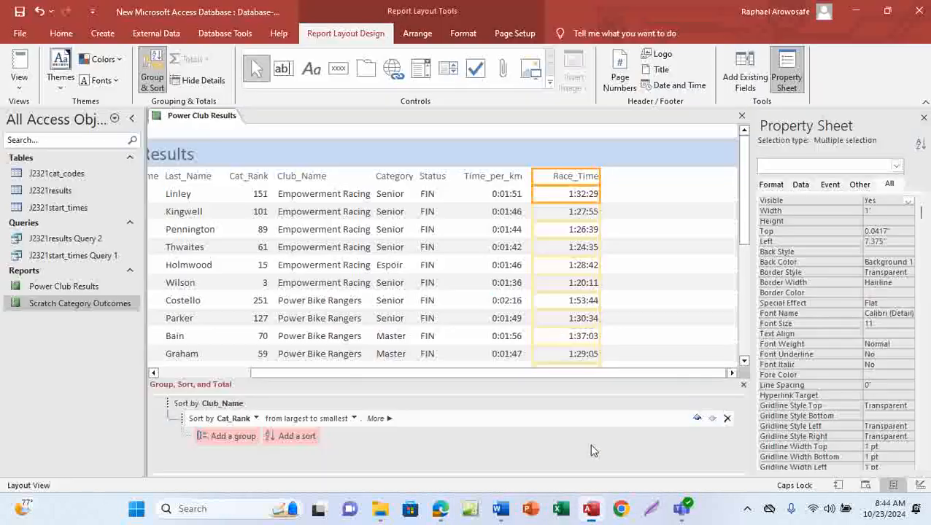
pyautogui.click(61, 34)
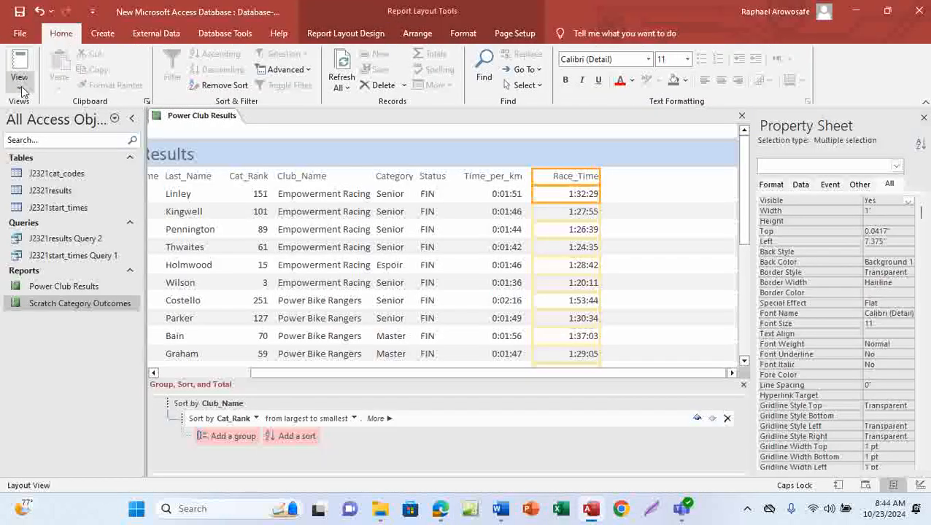
pyautogui.click(22, 90)
pyautogui.click(50, 190)
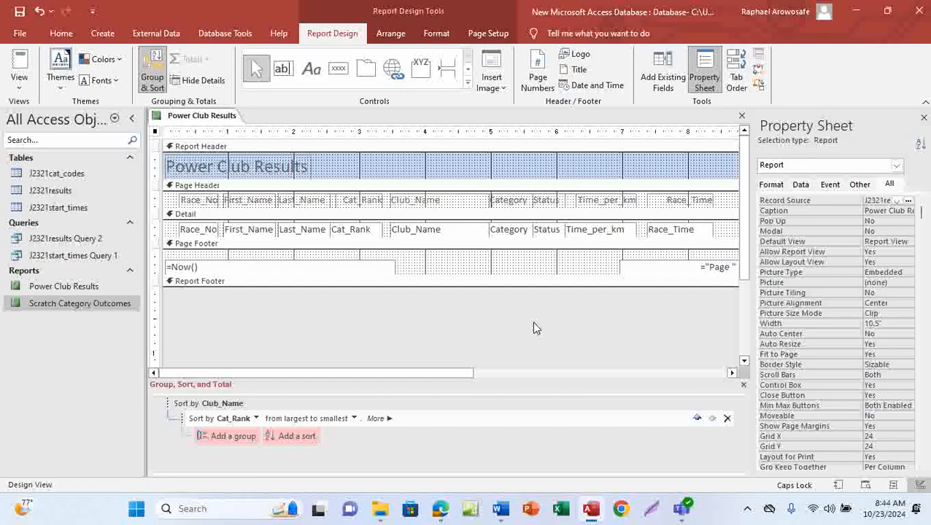
pyautogui.click(733, 374)
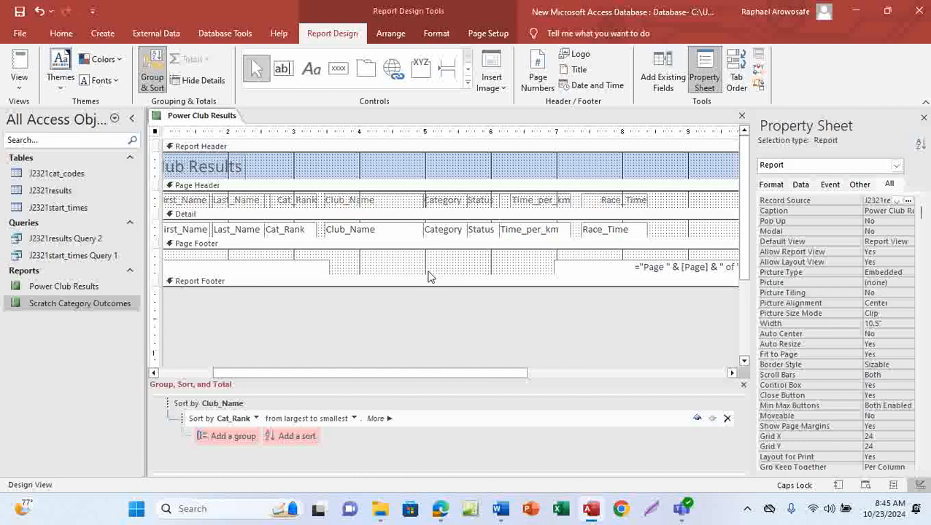
pyautogui.click(312, 75)
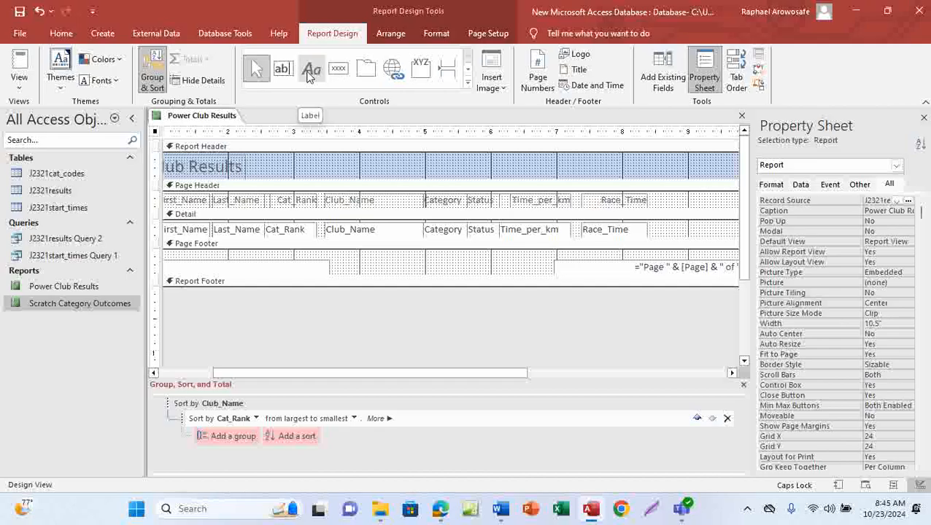
pyautogui.click(310, 74)
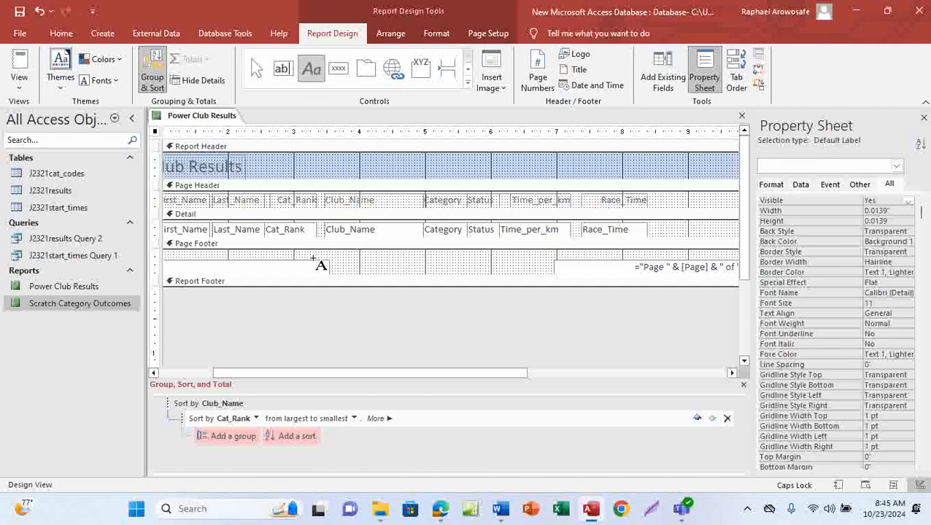
pyautogui.moveTo(313, 259); pyautogui.dragTo(561, 272)
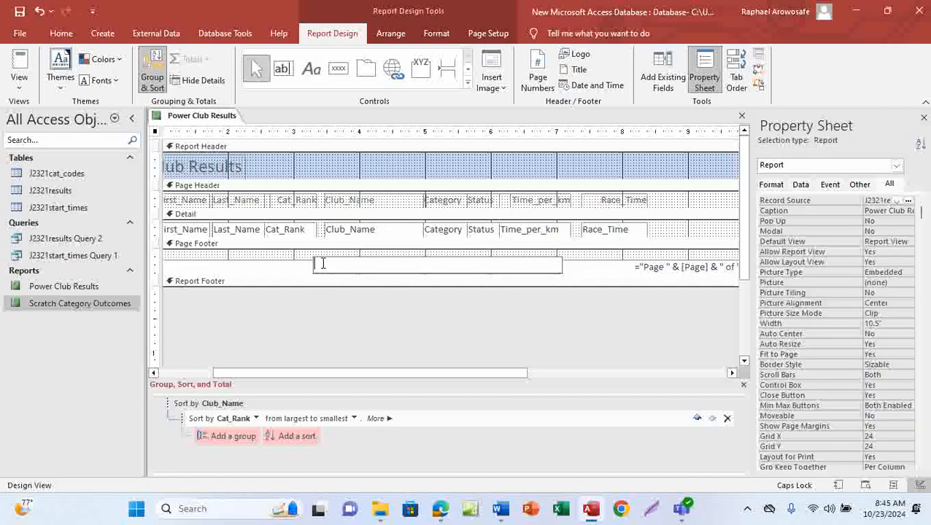
pyautogui.write('R')
pyautogui.press('capslock')
pyautogui.write('aphael')
pyautogui.press('capslock')
pyautogui.write('A')
pyautogui.press('capslock')
pyautogui.write('rowosafe,')
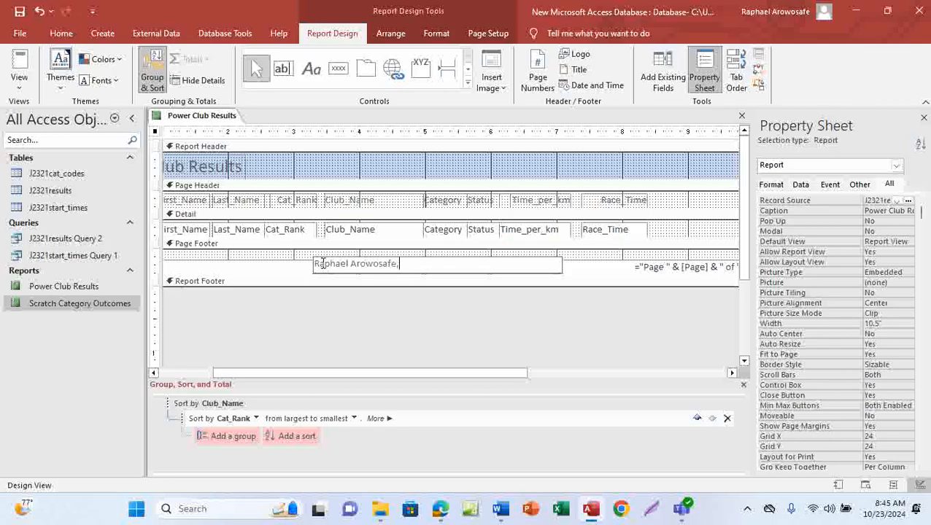
pyautogui.press('capslock')
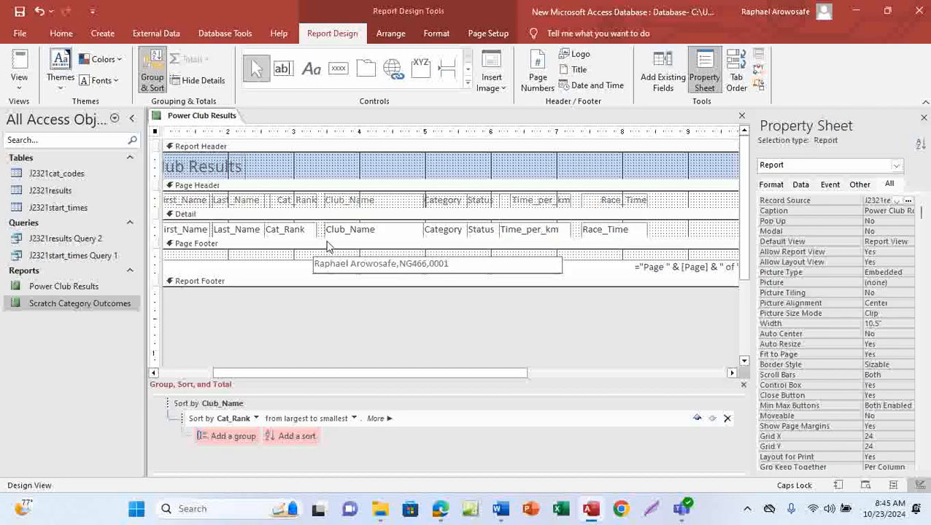
# Step: Save the report and open it in Print Preview
pyautogui.click(20, 11)
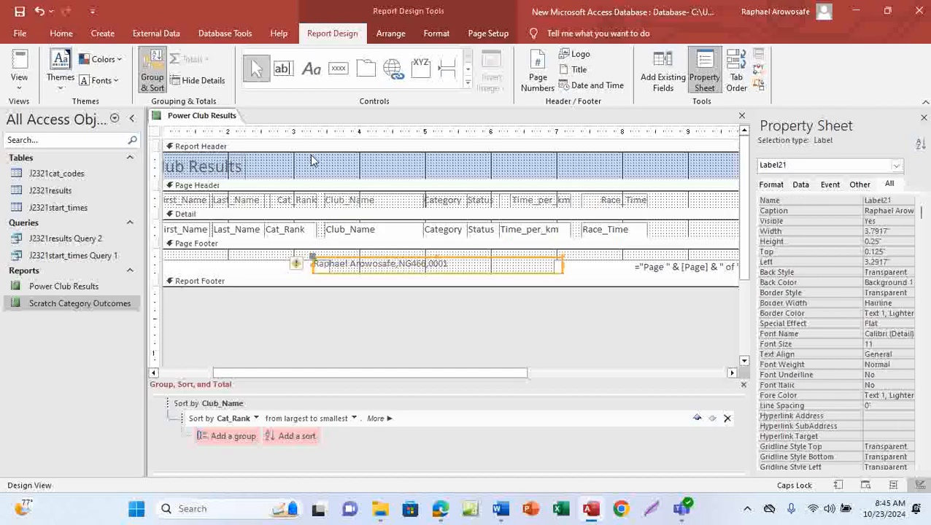
pyautogui.click(22, 91)
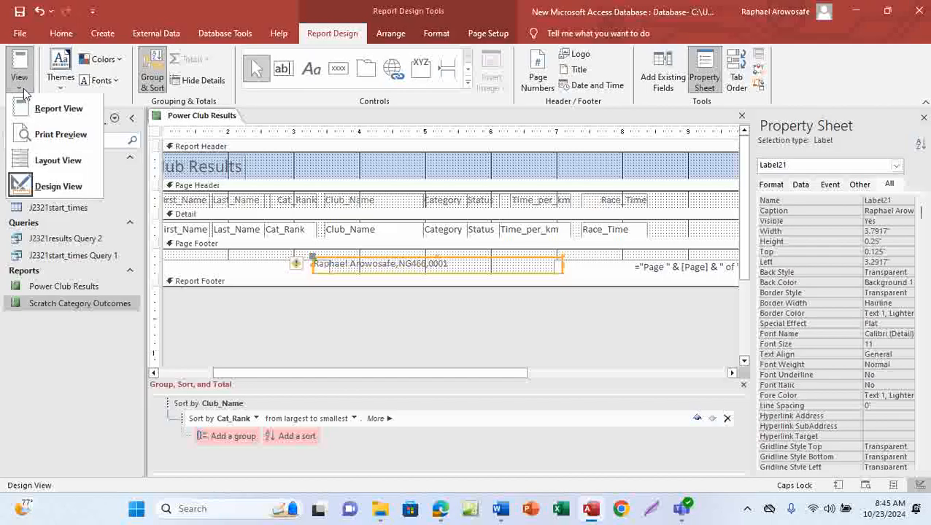
pyautogui.click(71, 136)
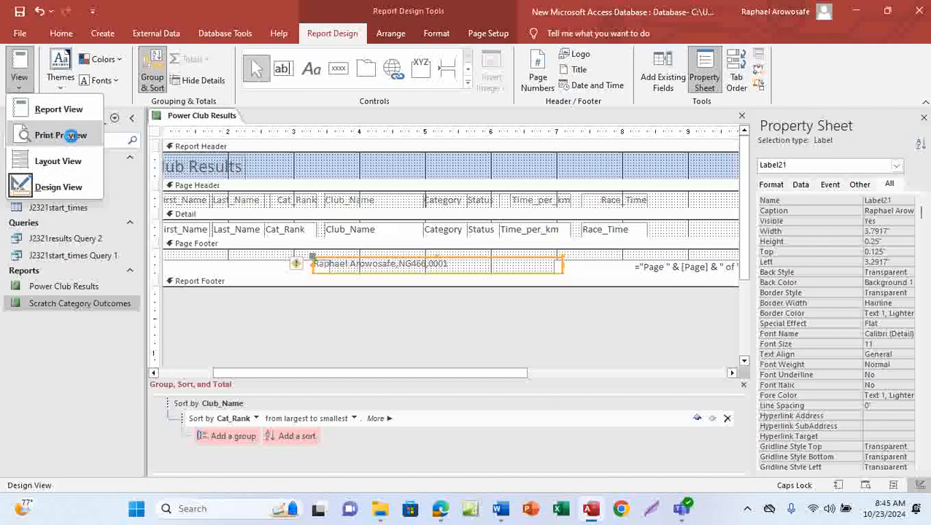
pyautogui.click(658, 364)
pyautogui.scroll(-5, 658, 364)
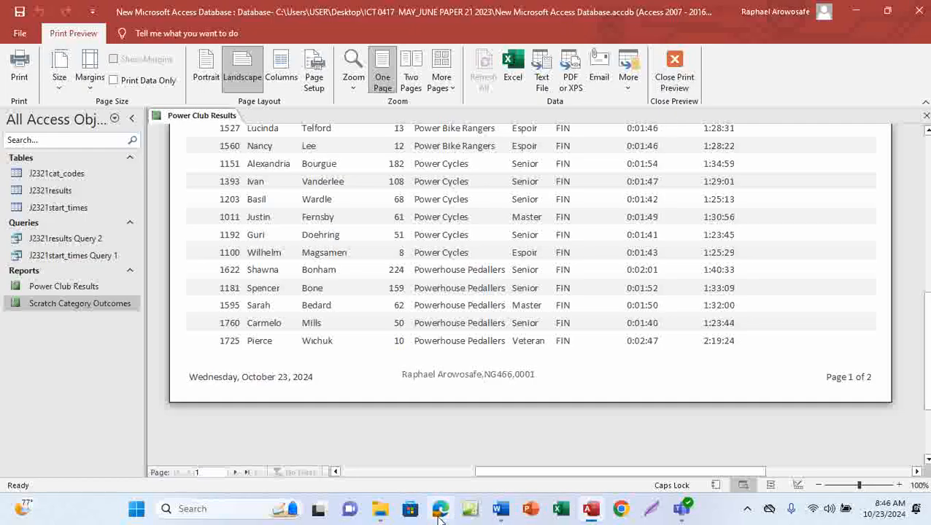
# Step: Switch to the question PDF and mark the search-criteria evidence requirement and the question's marks
pyautogui.moveTo(440, 508)
pyautogui.click(445, 444)
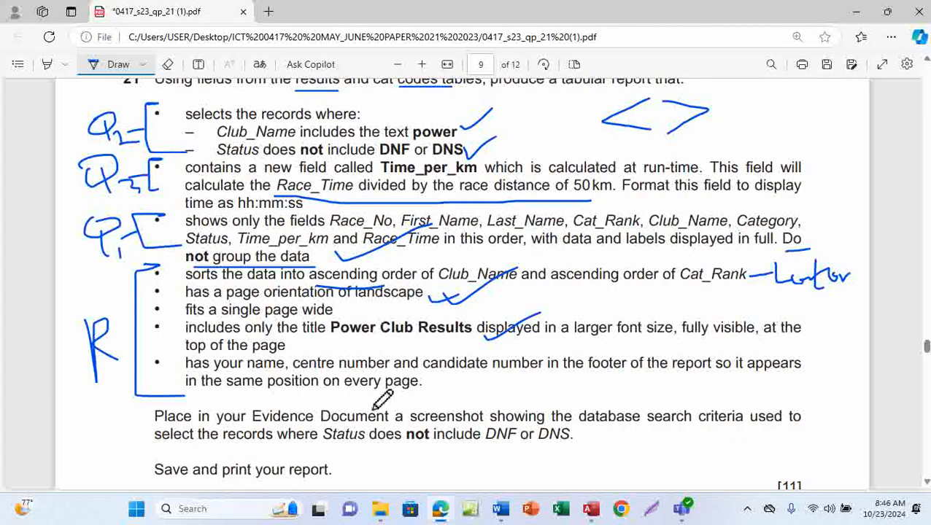
pyautogui.scroll(-1, 373, 409)
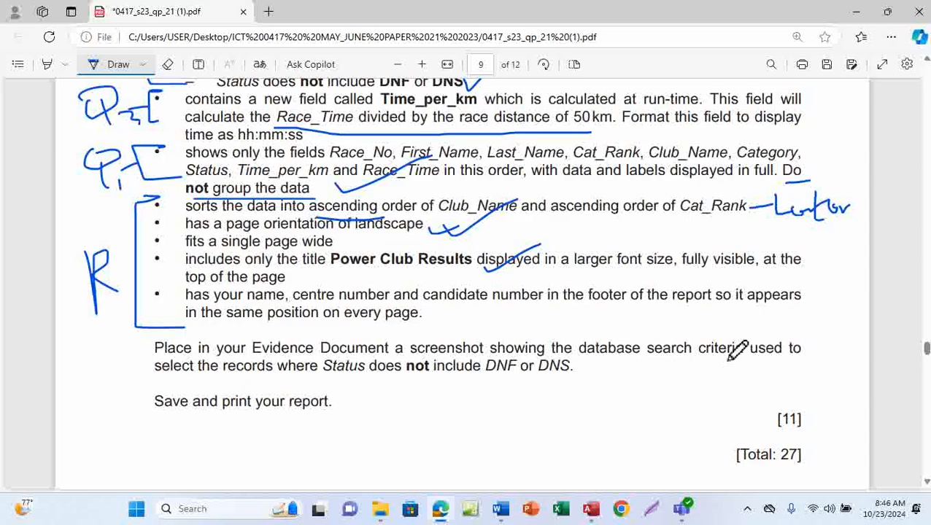
pyautogui.moveTo(669, 374); pyautogui.dragTo(734, 372)
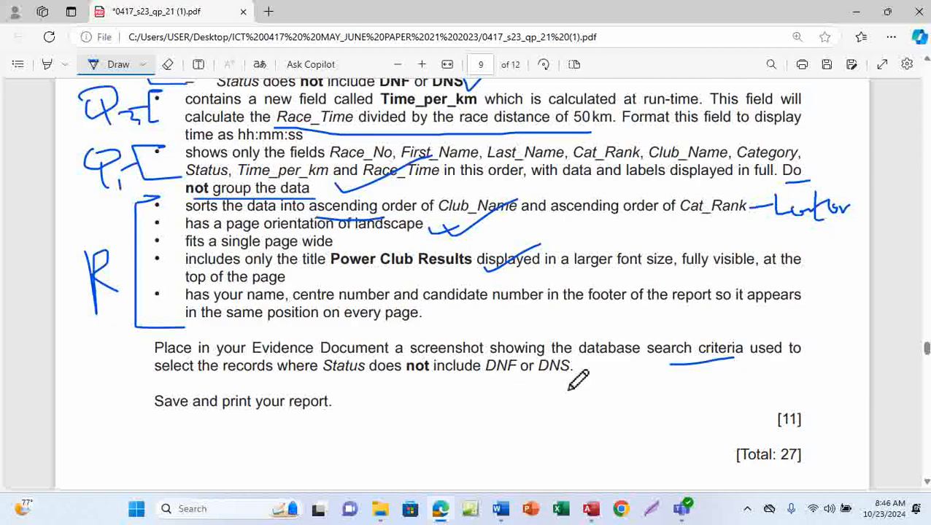
pyautogui.moveTo(485, 382); pyautogui.dragTo(580, 382)
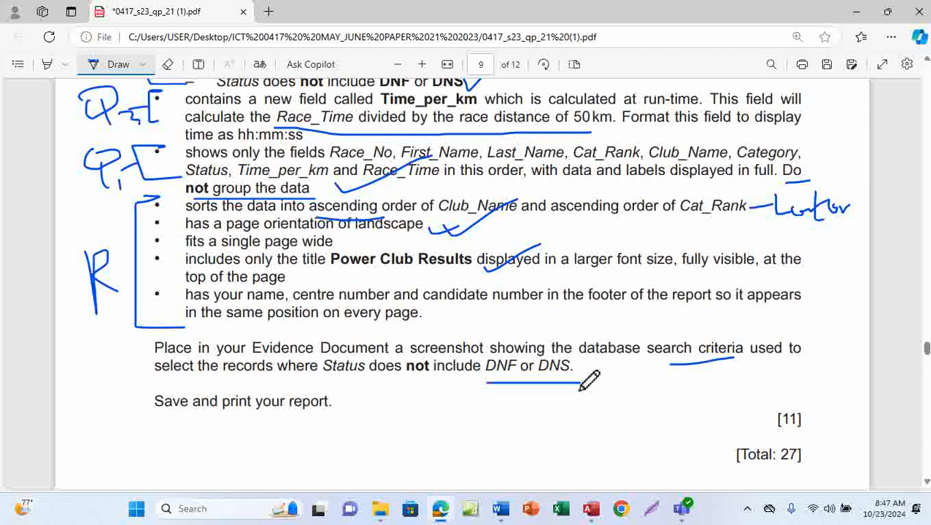
pyautogui.moveTo(778, 413)
pyautogui.mouseDown()
pyautogui.moveTo(766, 420)
pyautogui.moveTo(767, 438)
pyautogui.moveTo(827, 416)
pyautogui.moveTo(772, 413)
pyautogui.mouseUp()
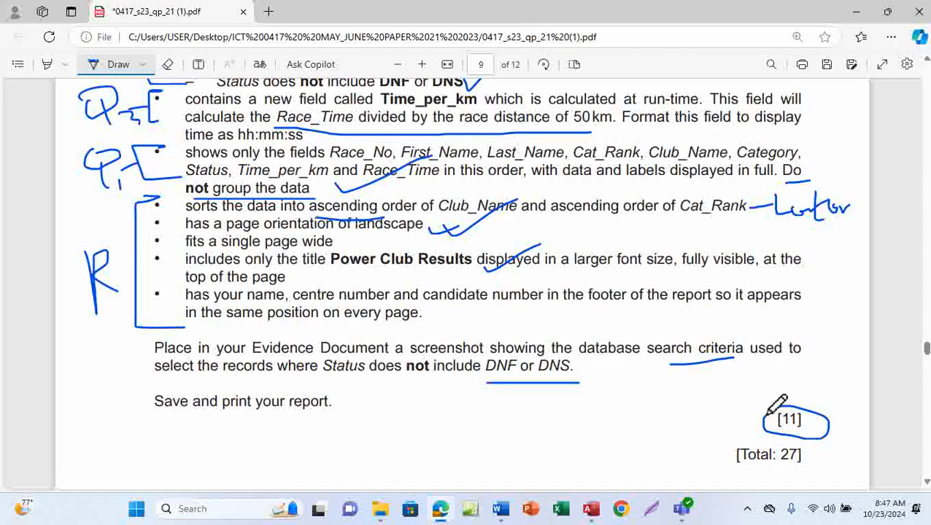
# Step: Return to Access and review the report's print preview from the top of the first page
pyautogui.click(591, 509)
pyautogui.scroll(5, 519, 305)
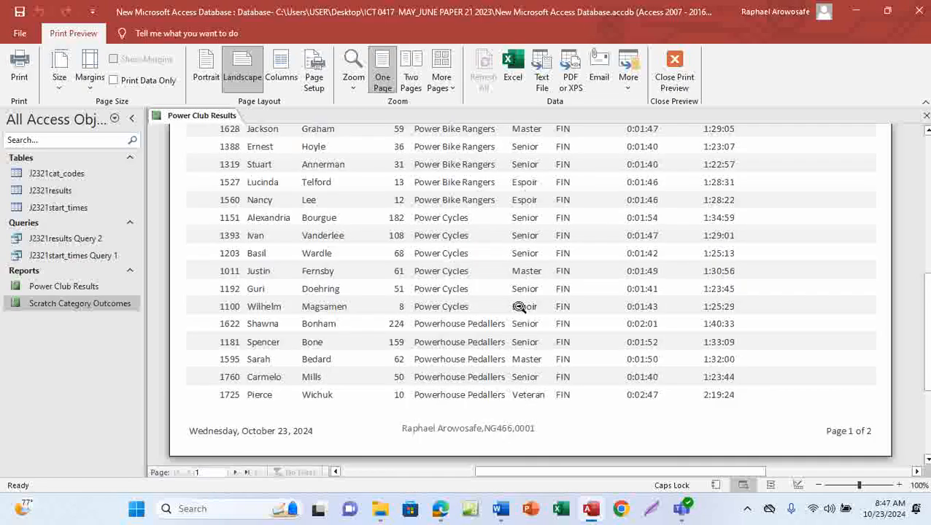
pyautogui.scroll(4, 519, 337)
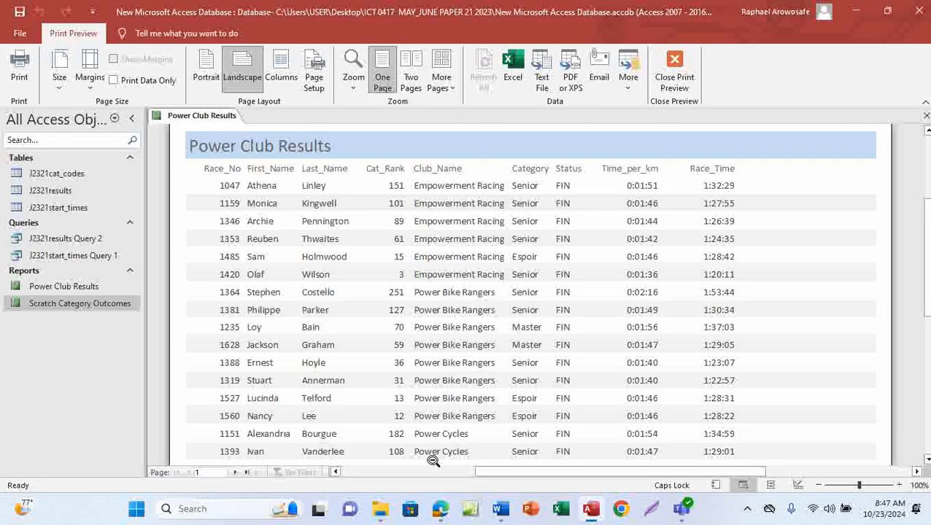
pyautogui.moveTo(440, 509)
pyautogui.moveTo(458, 446)
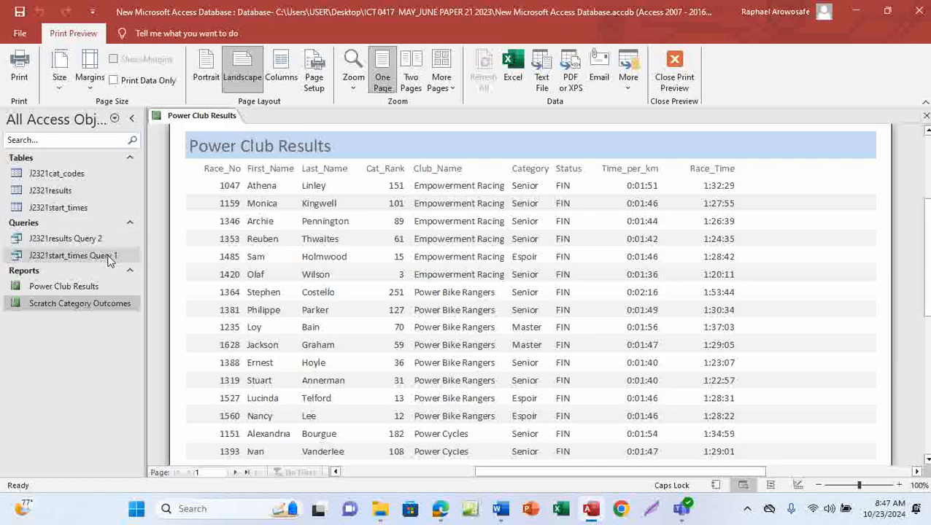
pyautogui.click(87, 246)
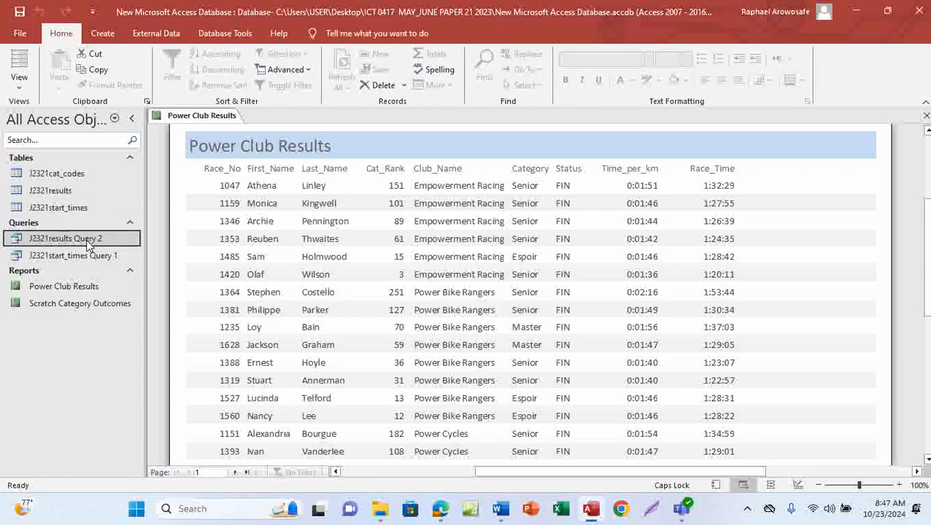
pyautogui.click(83, 305)
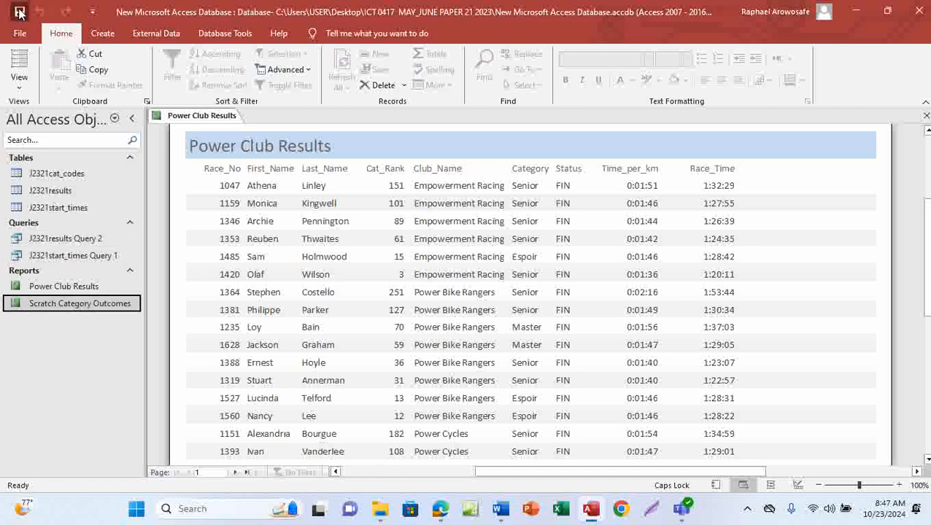
# Step: Close the Power Club Results report
pyautogui.rightClick(214, 120)
pyautogui.click(232, 125)
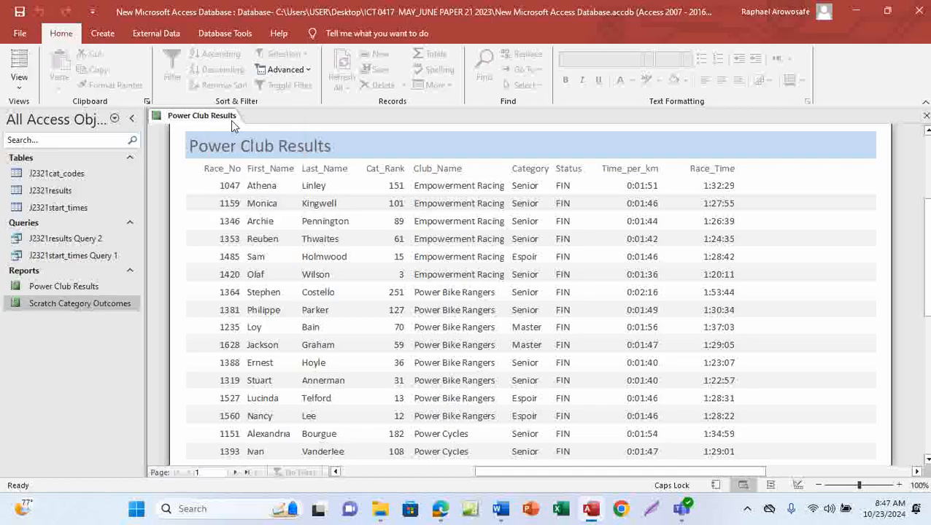
pyautogui.rightClick(232, 126)
pyautogui.click(241, 138)
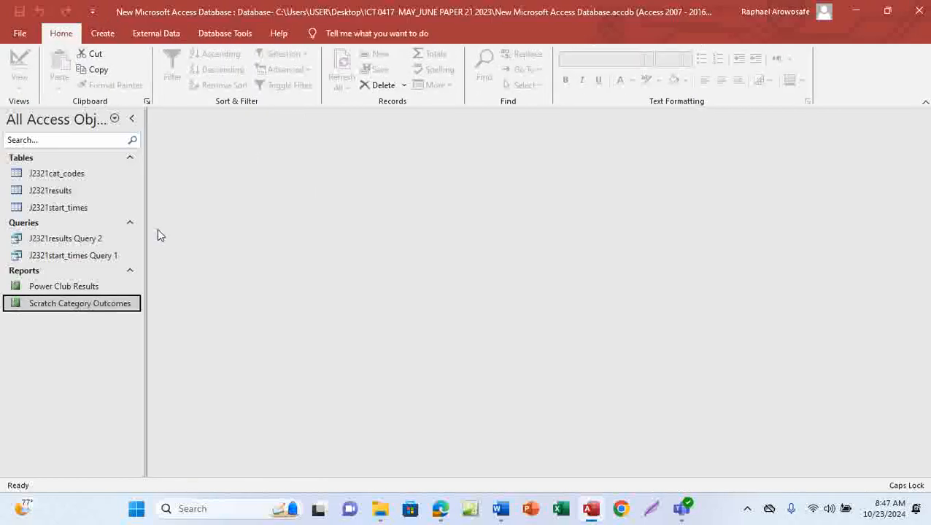
# Step: Open J2321results Query 2 in Design View and bring the Status column's criteria into view
pyautogui.doubleClick(89, 241)
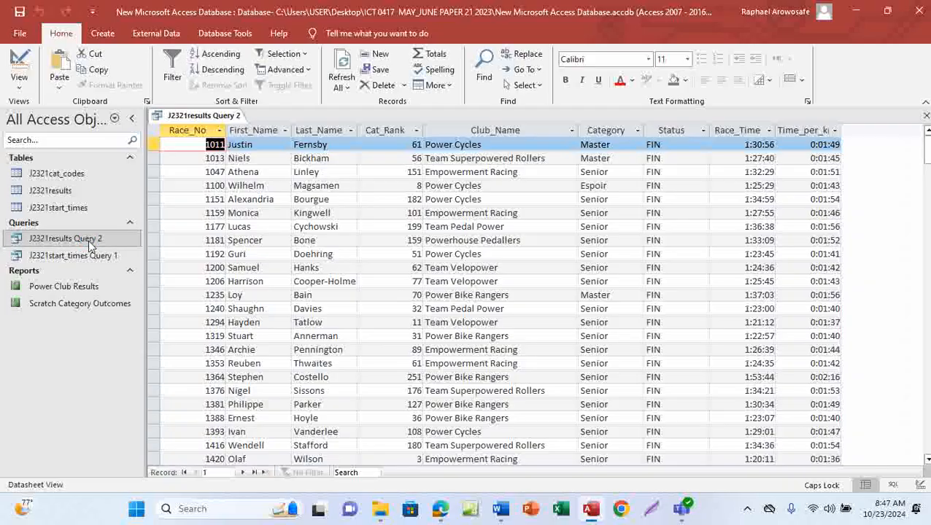
pyautogui.click(19, 86)
pyautogui.click(44, 159)
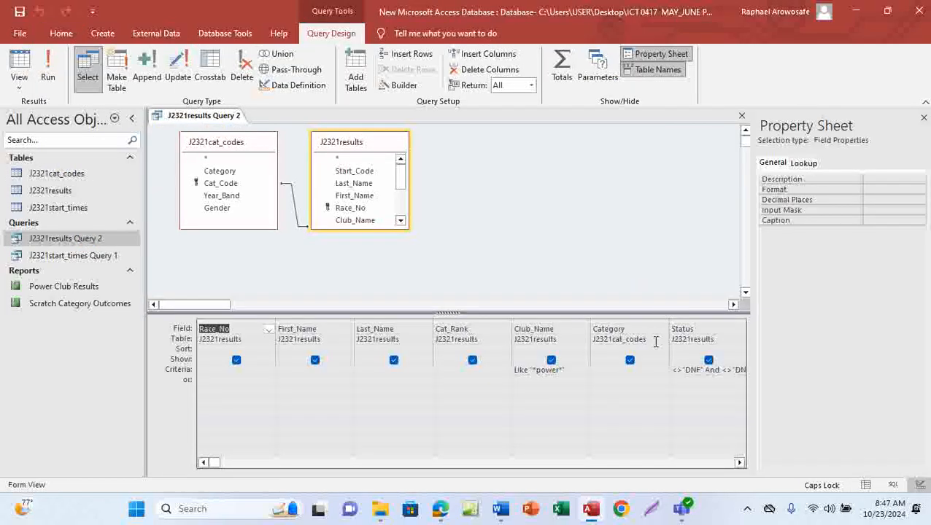
pyautogui.click(739, 463)
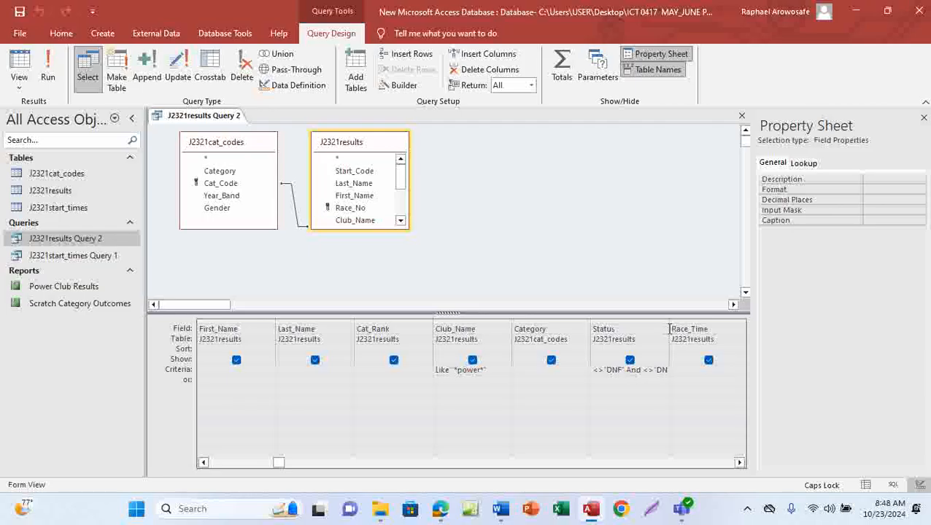
pyautogui.moveTo(667, 322); pyautogui.dragTo(704, 321)
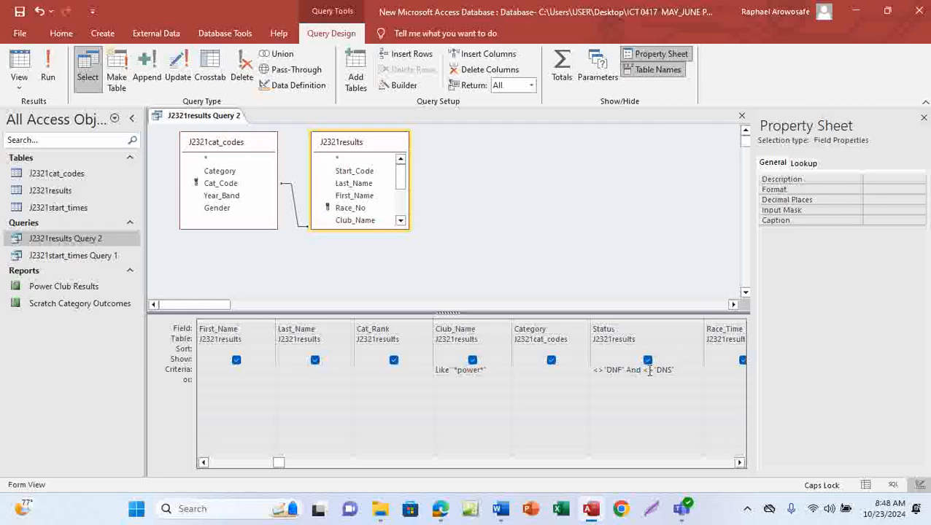
# Step: Capture a screenshot of the Status field's criteria <>"DNF" And <>"DNS" and copy it
pyautogui.click(748, 511)
pyautogui.click(749, 445)
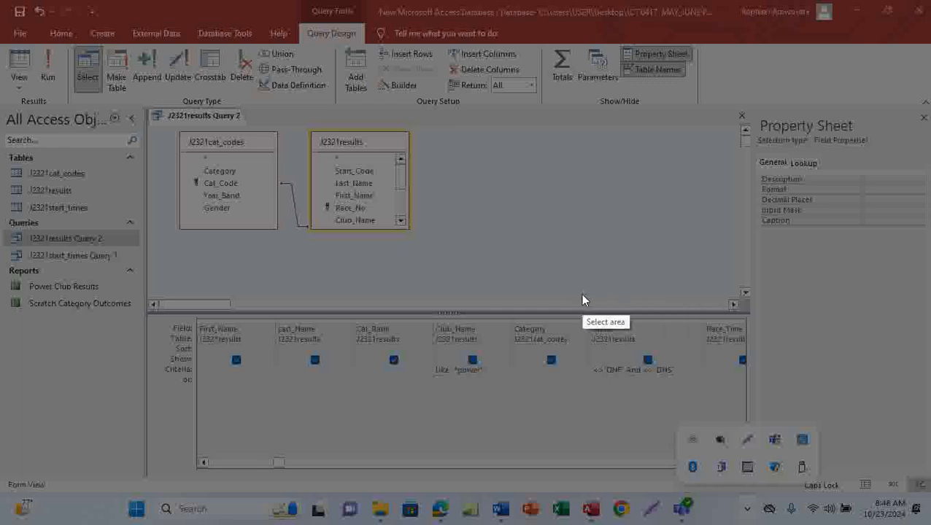
pyautogui.moveTo(582, 298)
pyautogui.mouseDown()
pyautogui.moveTo(645, 402)
pyautogui.moveTo(707, 396)
pyautogui.mouseUp()
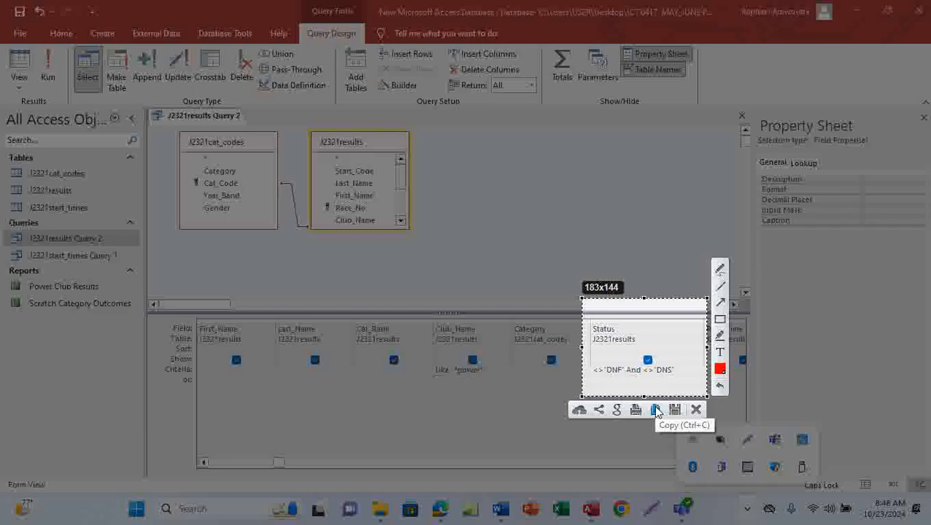
pyautogui.click(656, 410)
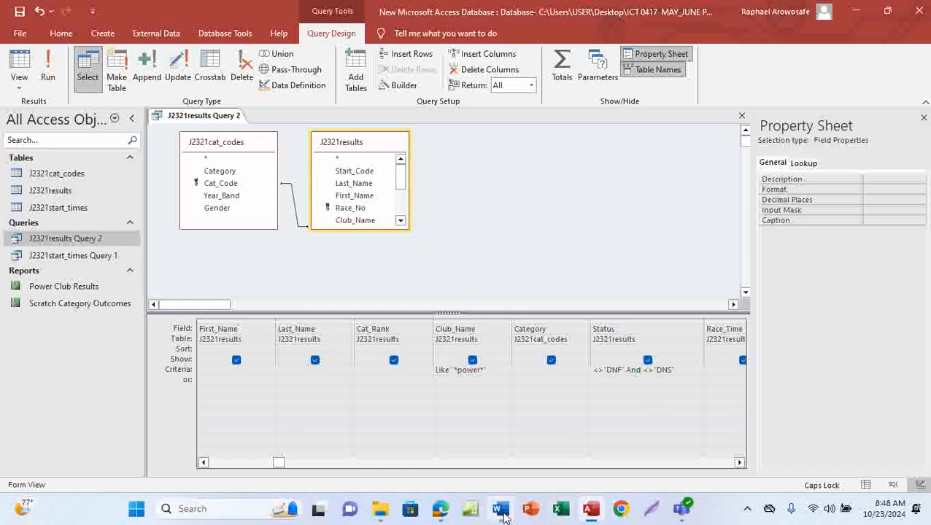
# Step: Switch to the EVIDENCE0001 Word document and paste the screenshot under Step 21 evidence
pyautogui.moveTo(500, 509)
pyautogui.click(512, 450)
pyautogui.moveTo(440, 508)
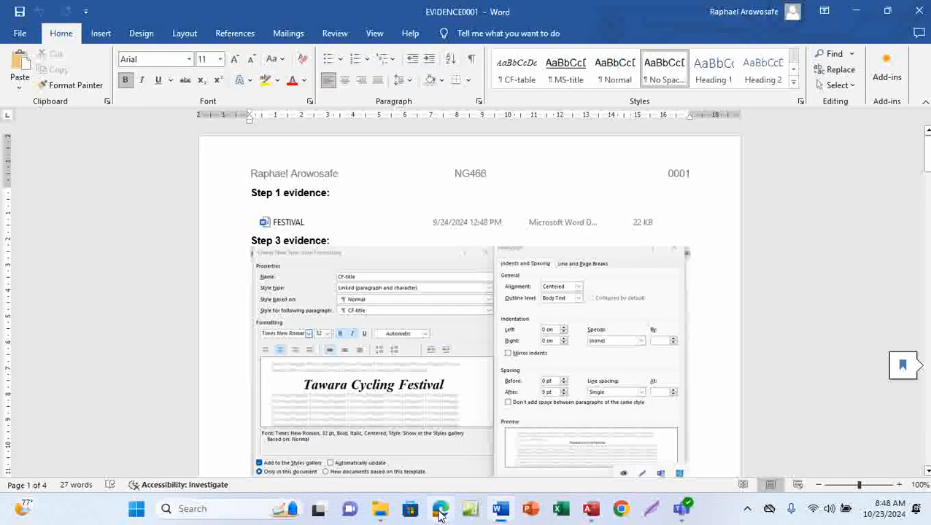
pyautogui.scroll(-6, 467, 412)
pyautogui.scroll(-4, 468, 412)
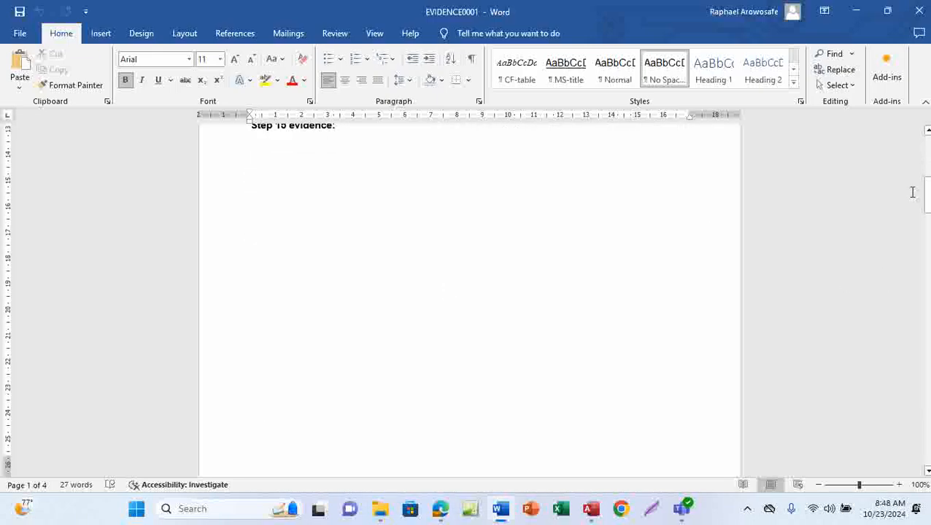
pyautogui.moveTo(927, 192); pyautogui.dragTo(928, 434)
pyautogui.click(263, 291)
pyautogui.hotkey('ctrl', 'v')
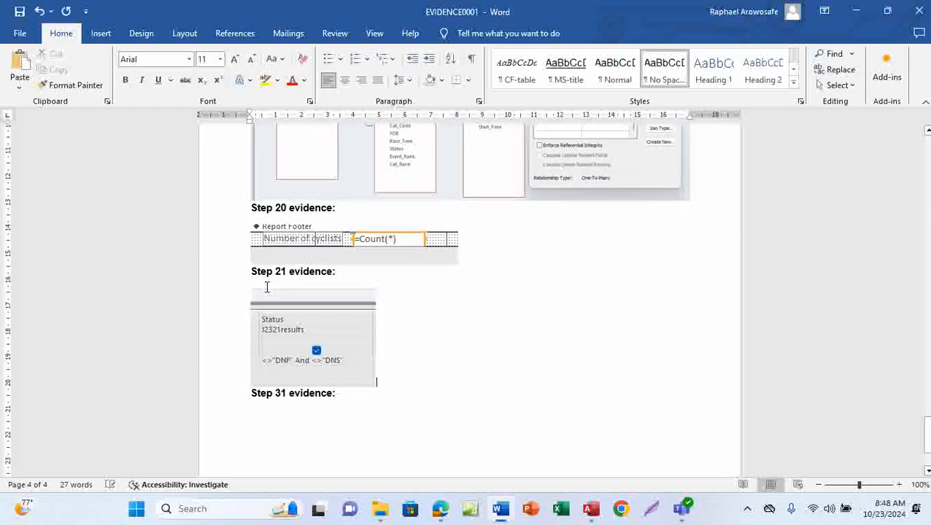
# Step: Enlarge the pasted screenshot and save the evidence document
pyautogui.click(360, 364)
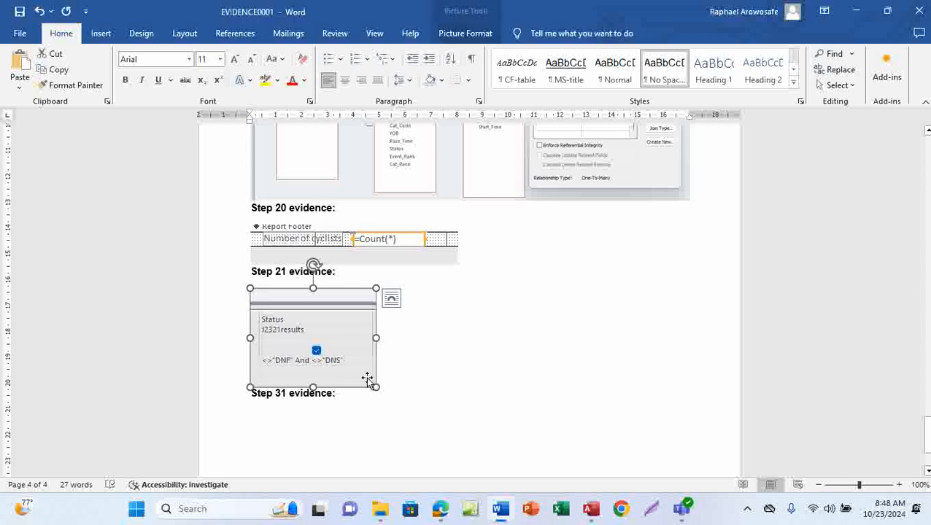
pyautogui.moveTo(375, 388); pyautogui.dragTo(466, 402)
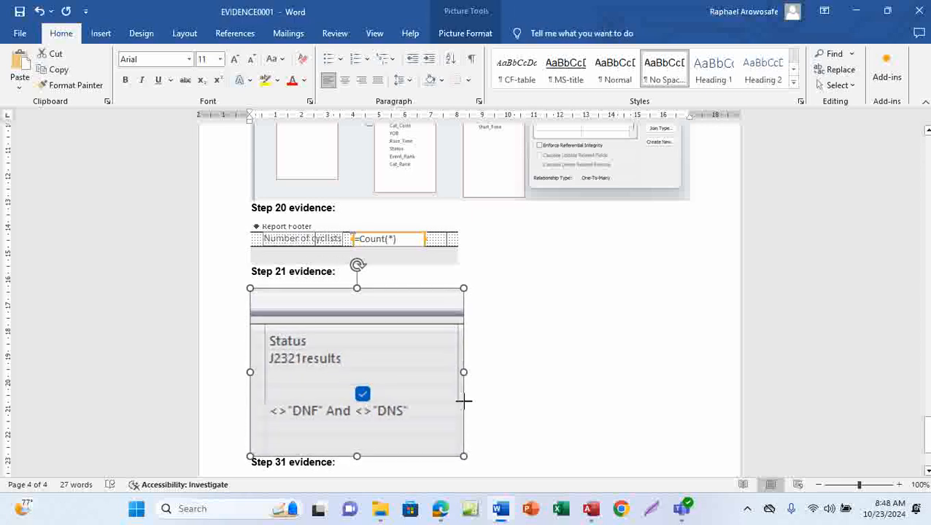
pyautogui.click(19, 13)
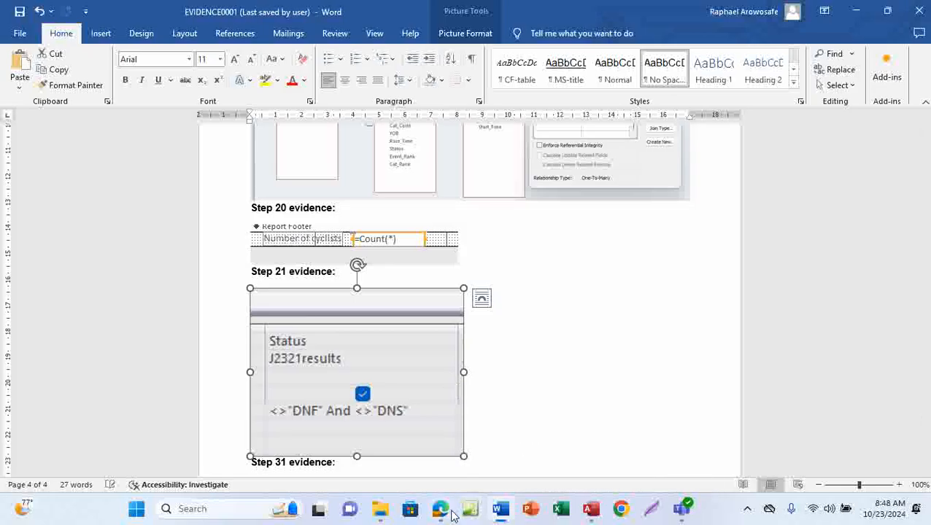
# Step: Switch to the question PDF and reread the report requirements and evidence instructions
pyautogui.moveTo(440, 513)
pyautogui.click(454, 446)
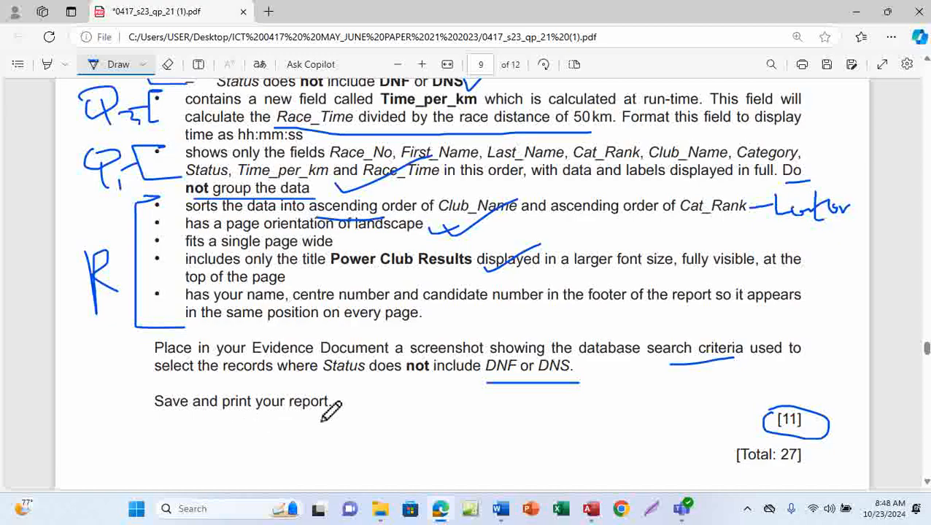
pyautogui.scroll(-2, 452, 429)
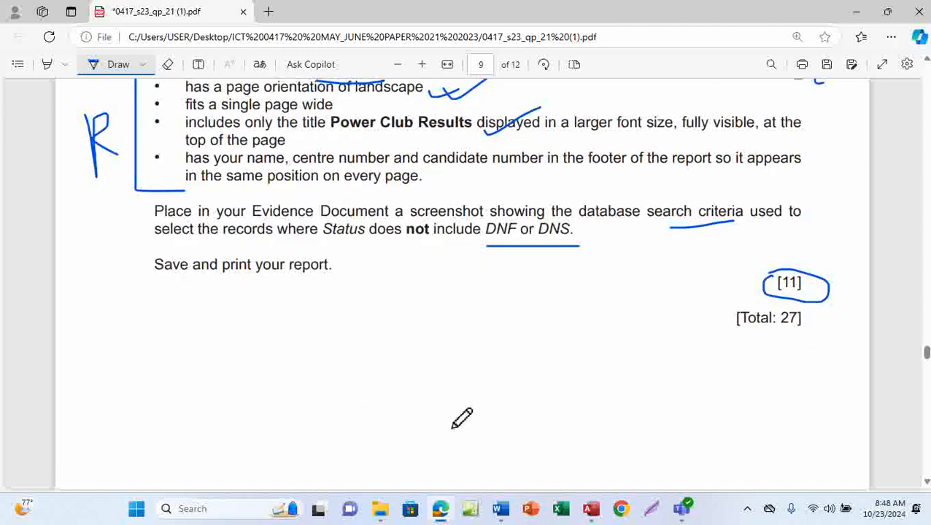
pyautogui.scroll(1, 453, 429)
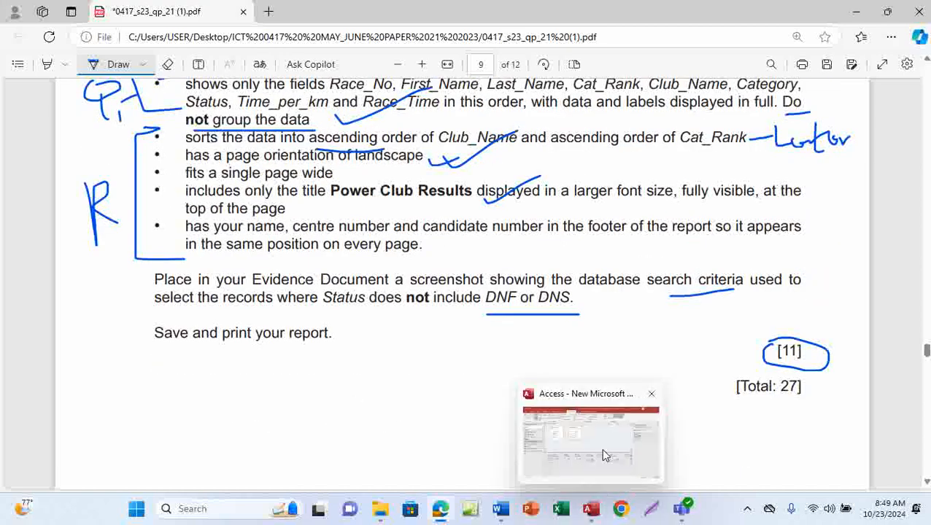
# Step: Return to Access, run the query to check its results, and close it
pyautogui.click(601, 448)
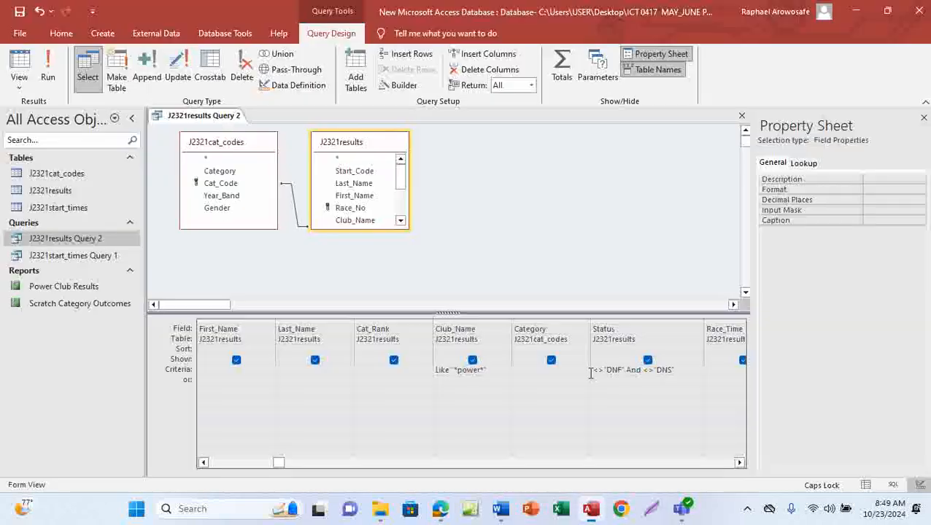
pyautogui.click(48, 76)
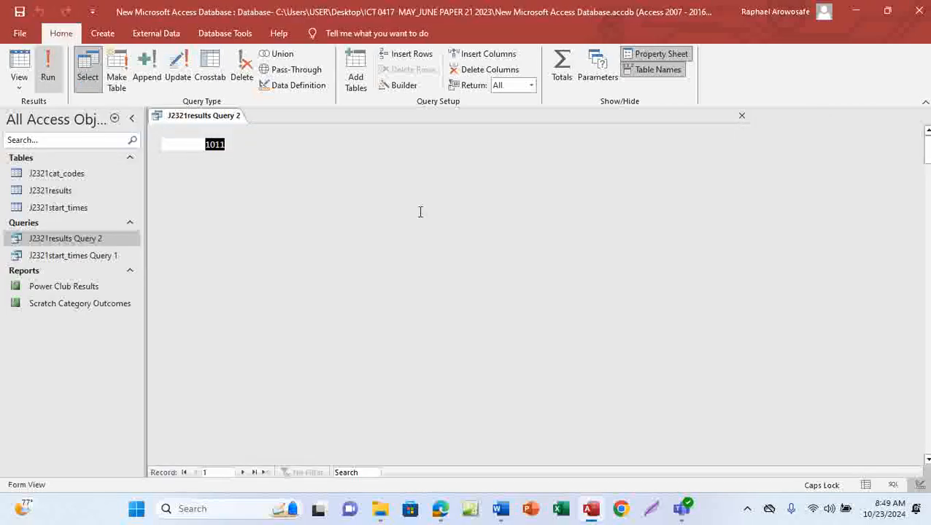
pyautogui.rightClick(214, 118)
pyautogui.click(233, 127)
pyautogui.rightClick(217, 115)
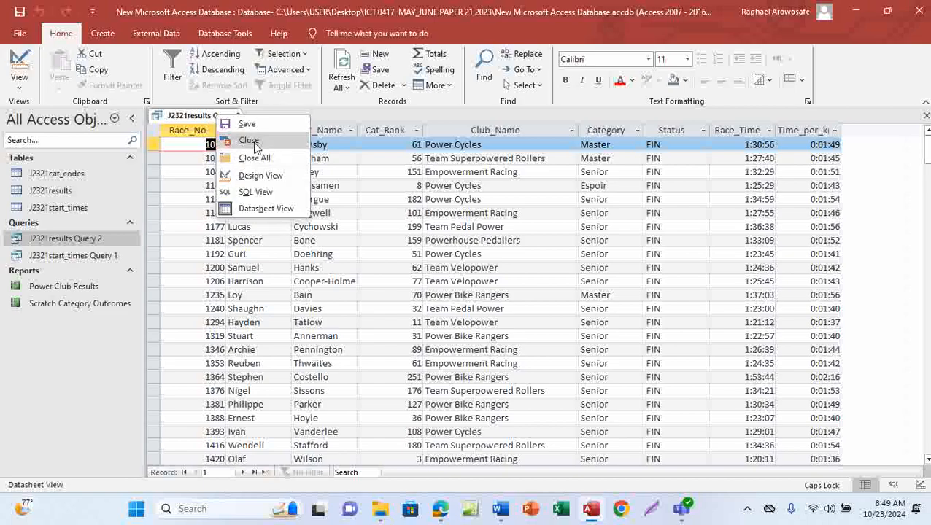
pyautogui.click(248, 141)
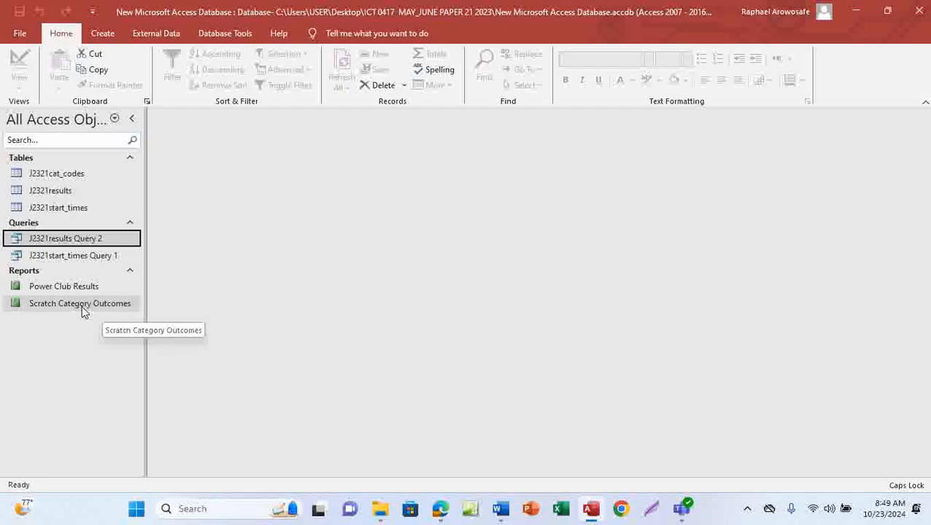
# Step: Open the Power Club Results report in Print Preview and review its first page and footer
pyautogui.doubleClick(73, 286)
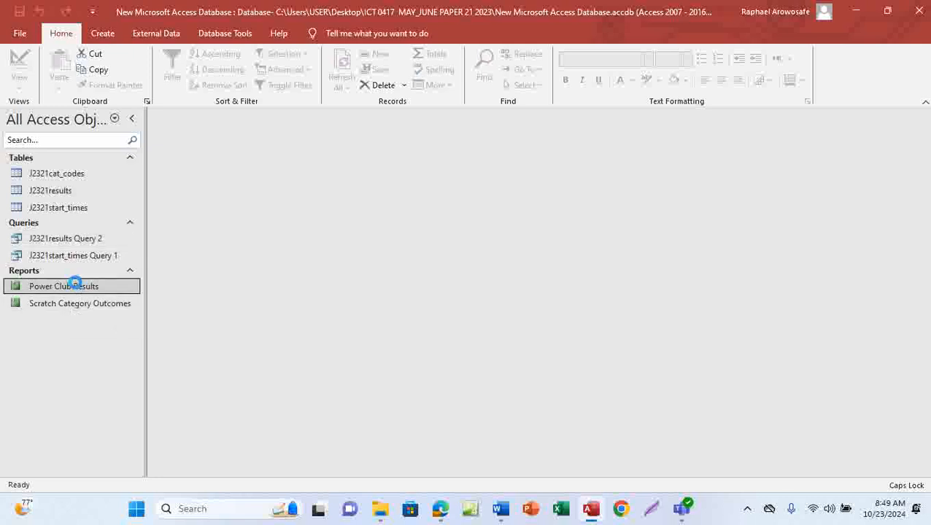
pyautogui.scroll(-3, 408, 330)
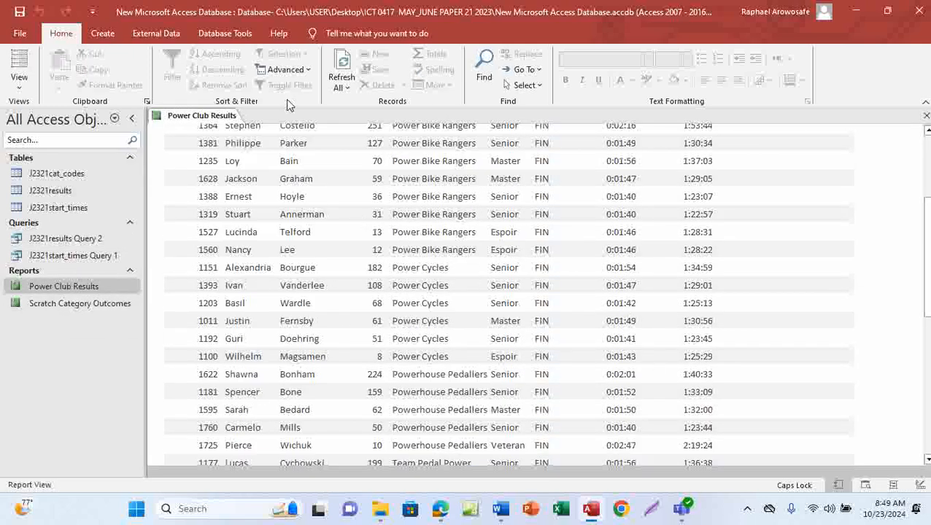
pyautogui.click(21, 89)
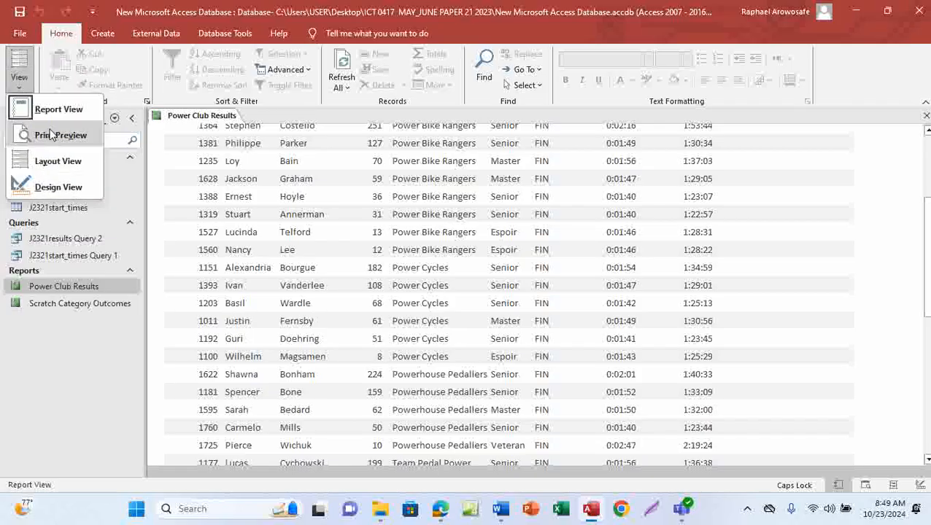
pyautogui.click(53, 135)
pyautogui.scroll(-8, 591, 269)
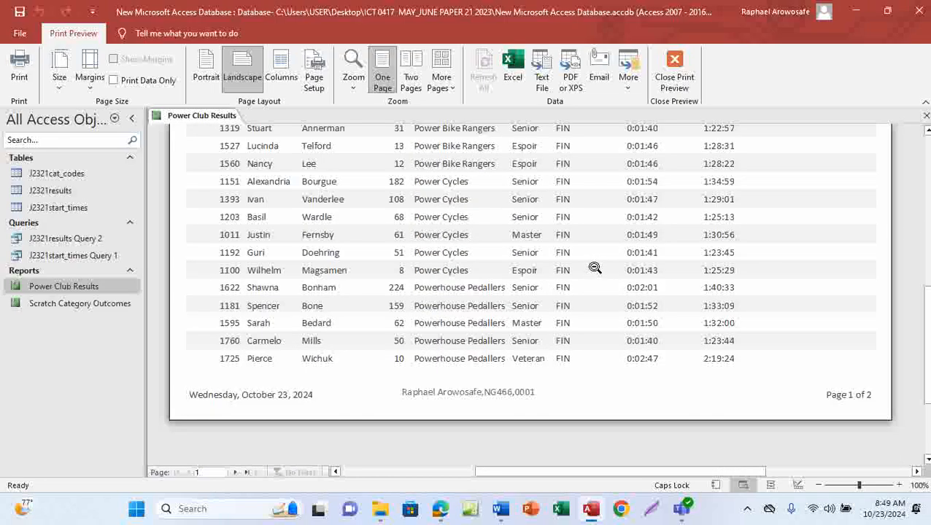
pyautogui.scroll(3, 595, 268)
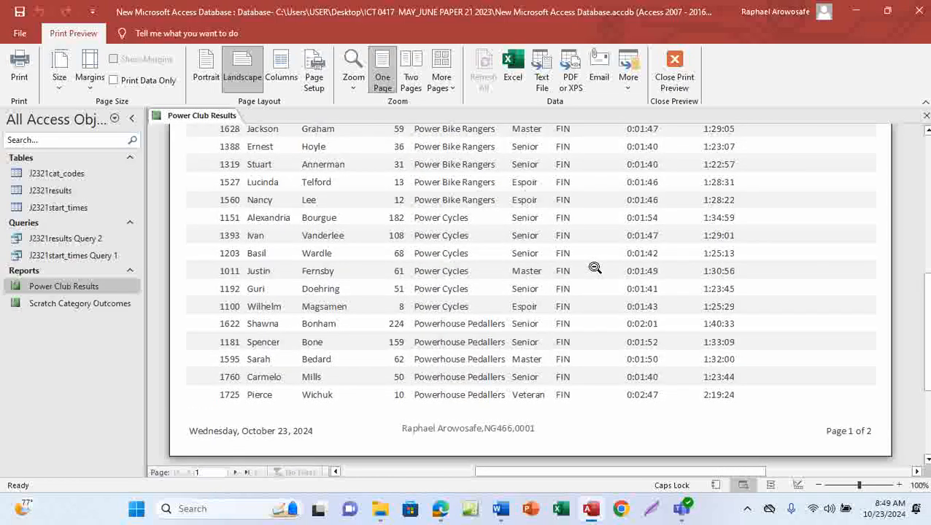
pyautogui.scroll(10, 595, 269)
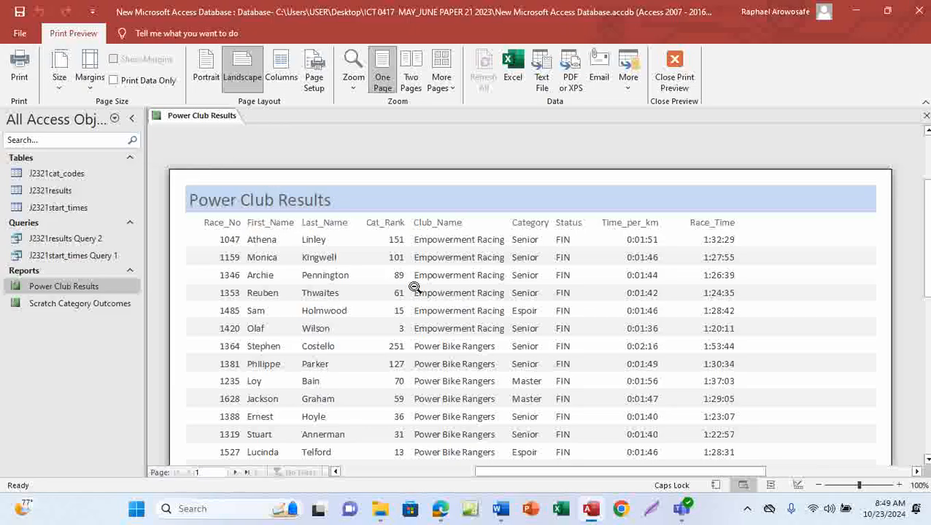
# Step: Switch to the question PDF and review the question 21 requirements
pyautogui.moveTo(445, 496)
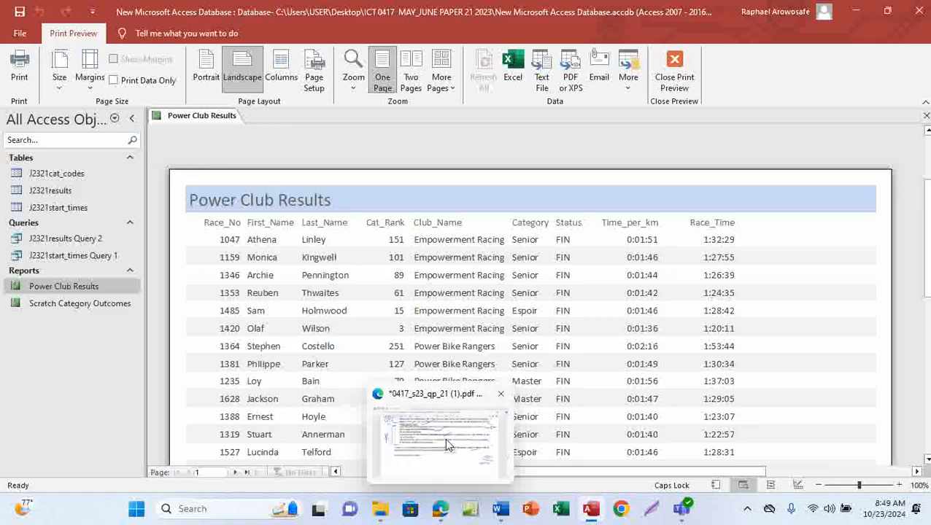
pyautogui.click(445, 434)
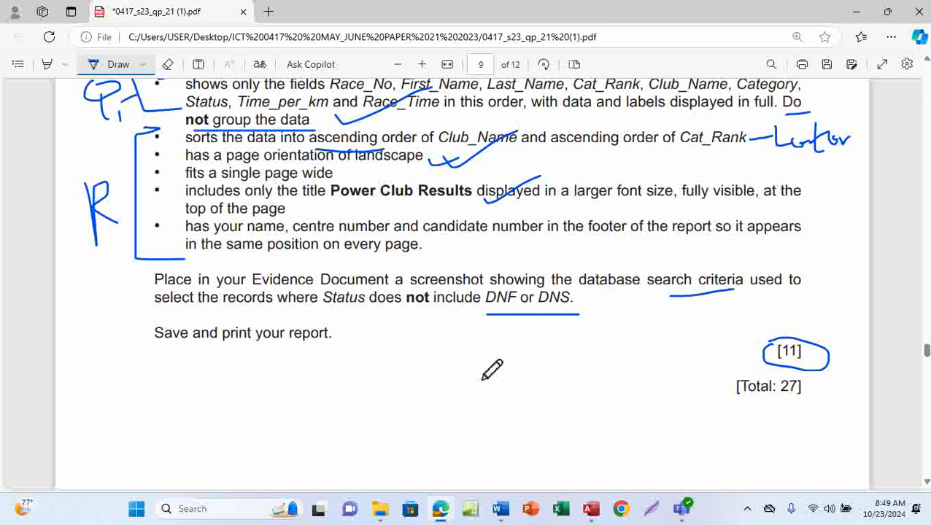
pyautogui.scroll(2, 492, 370)
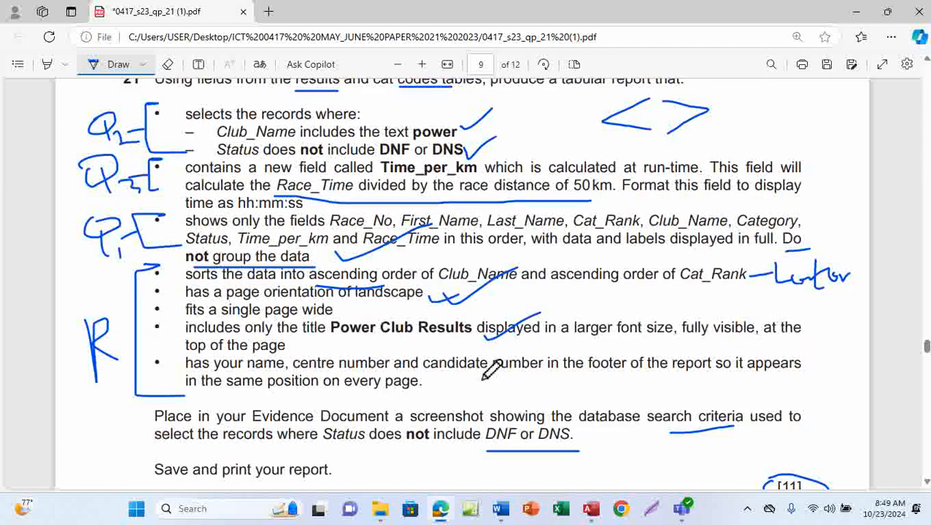
pyautogui.scroll(-1, 492, 370)
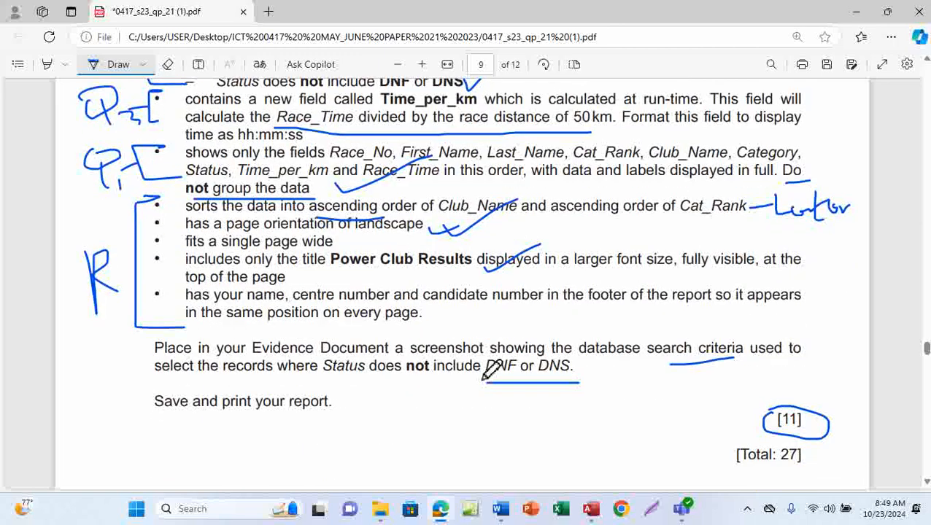